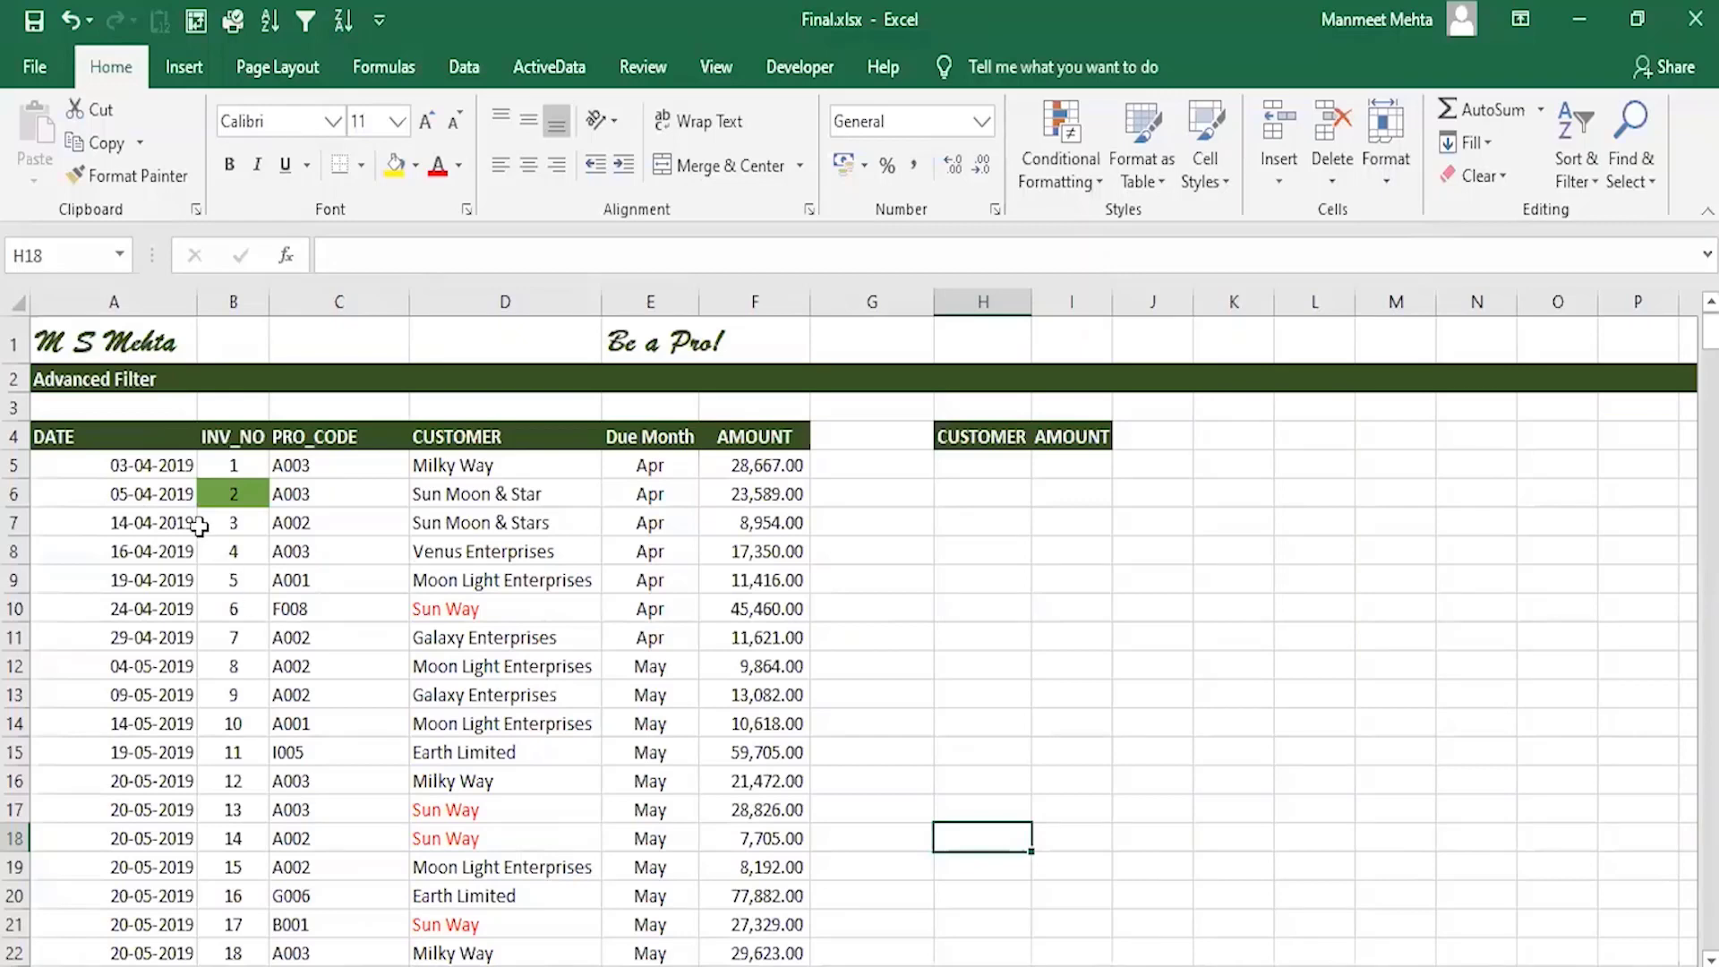
Step: Turn on AutoFilter for the invoice table so every header in row 4 has a filter
click(463, 68)
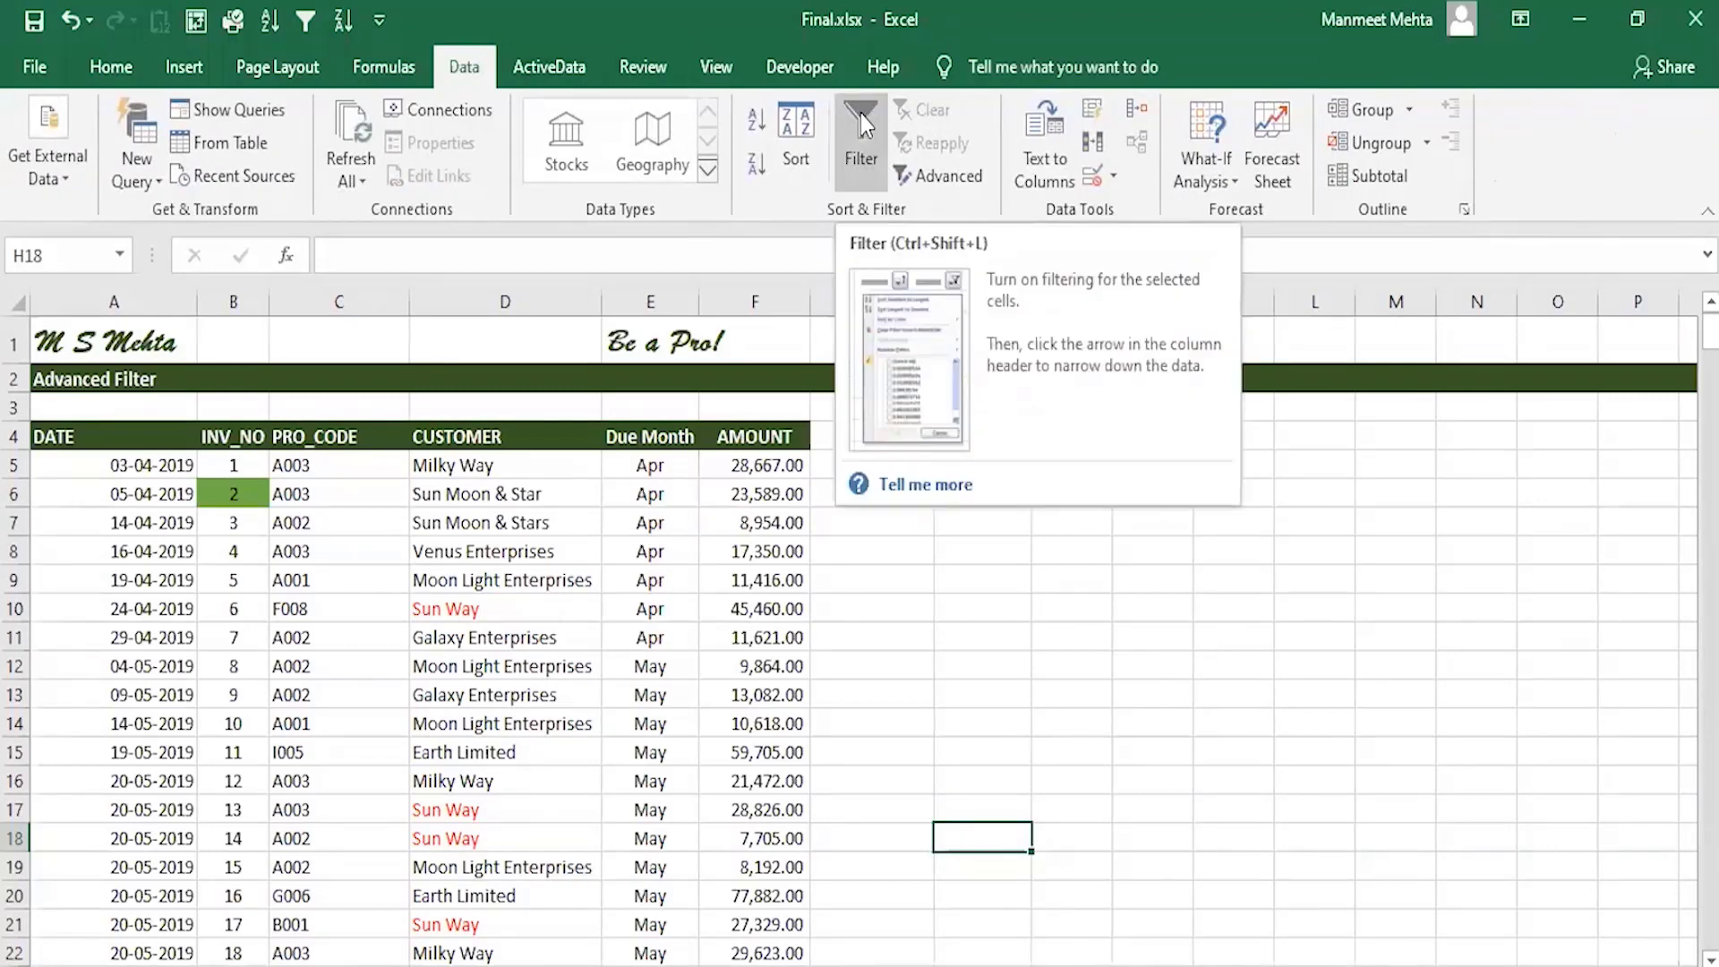
click(400, 664)
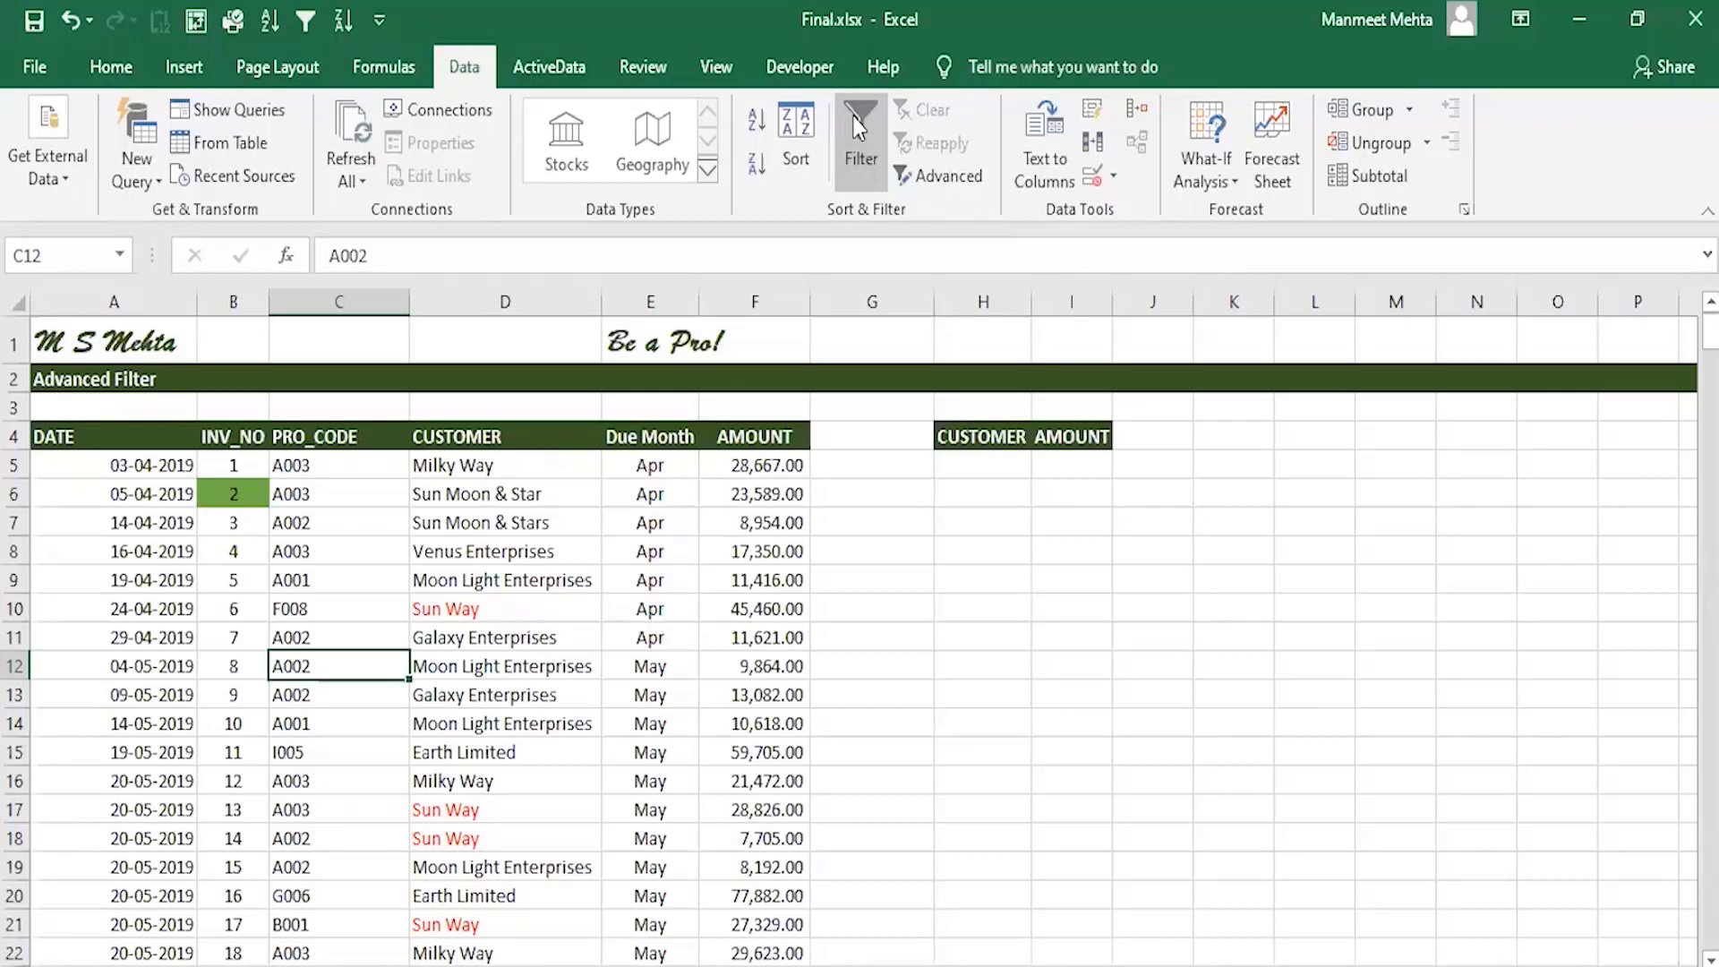
key(alt)
key(a)
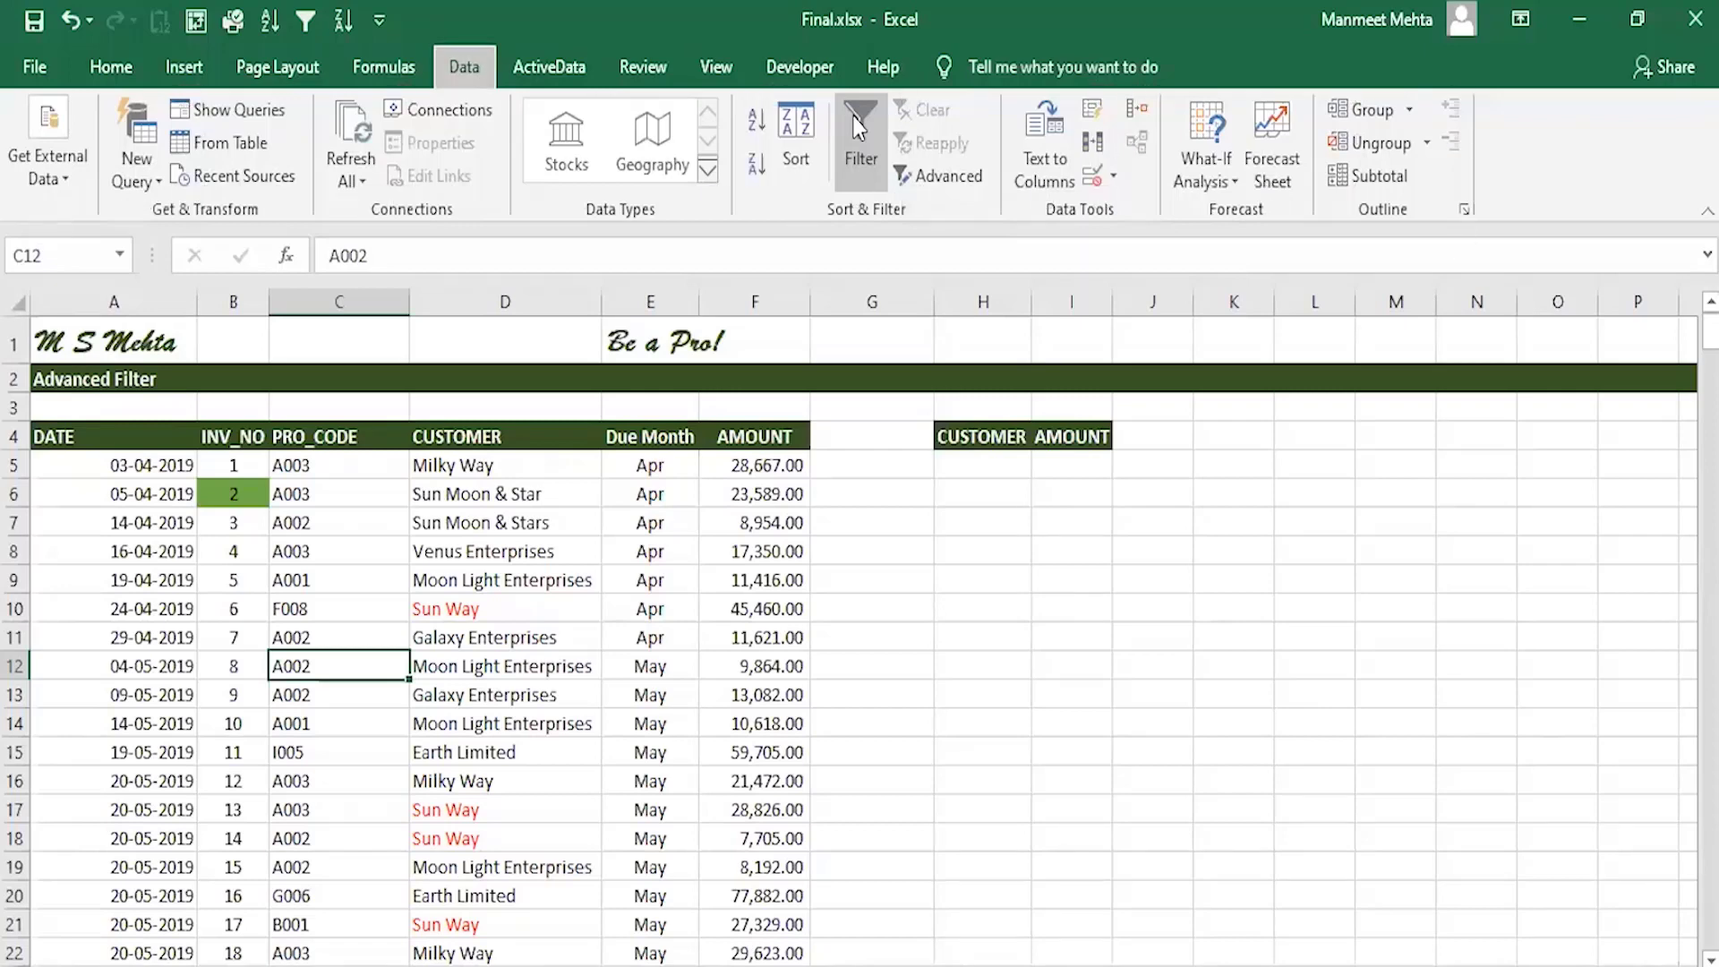
key(t)
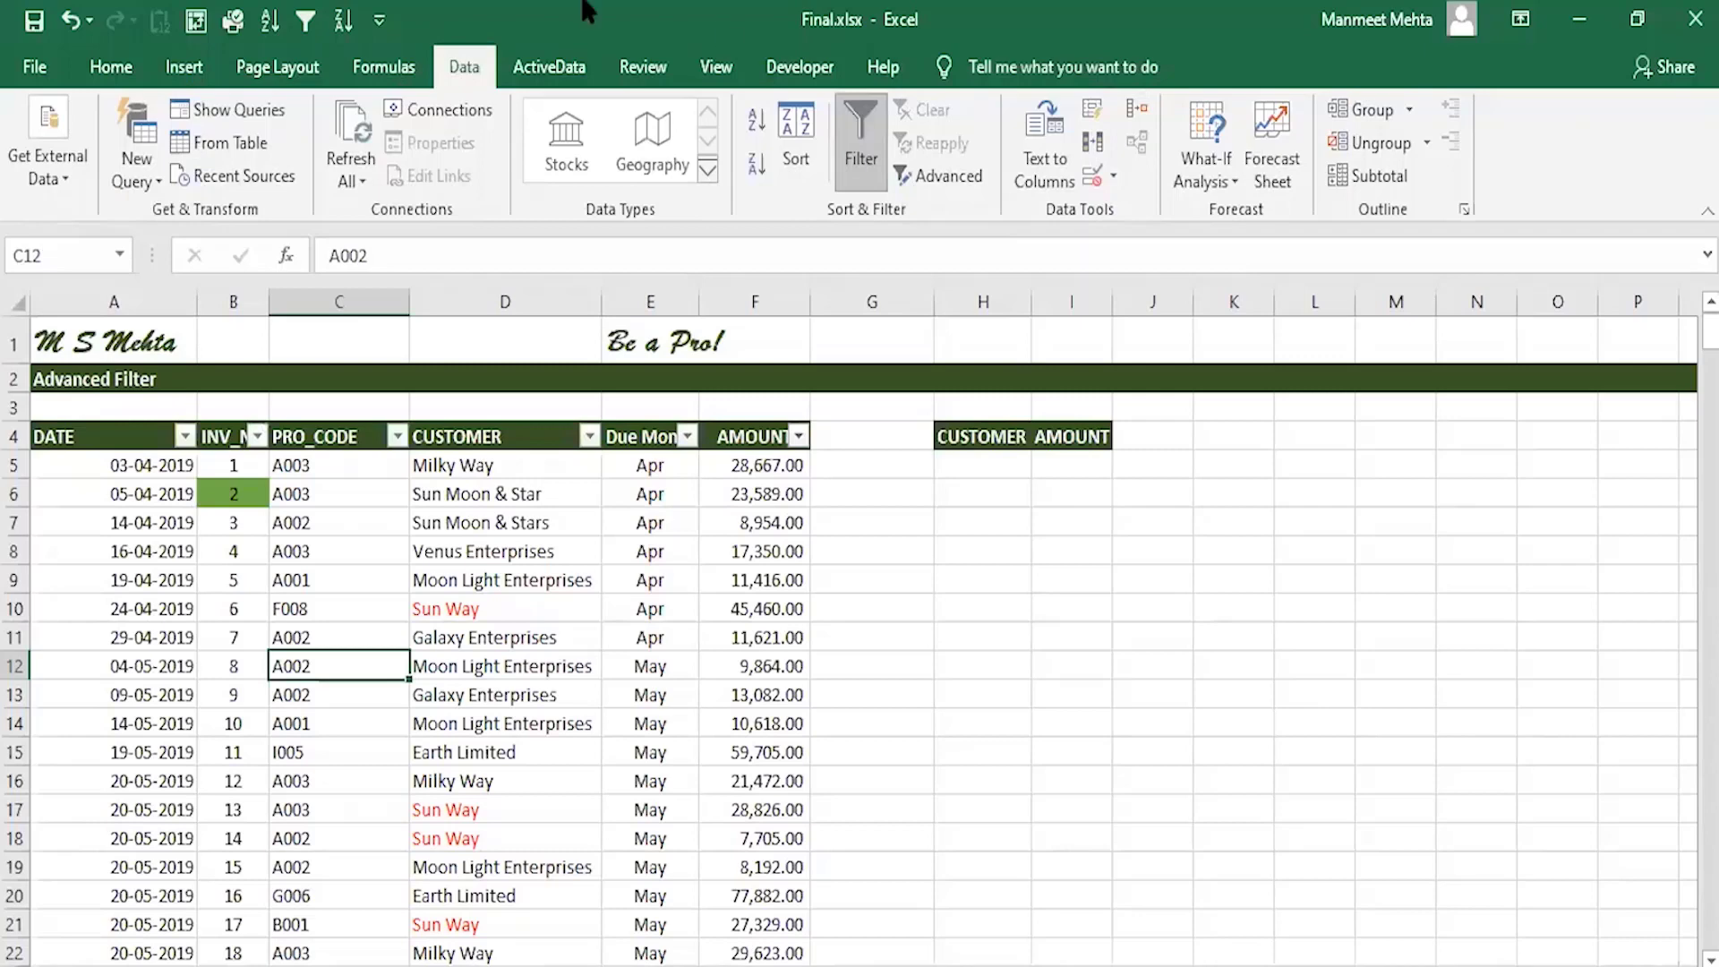
Step: Examine the sorting and date filter options of the DATE column
click(185, 437)
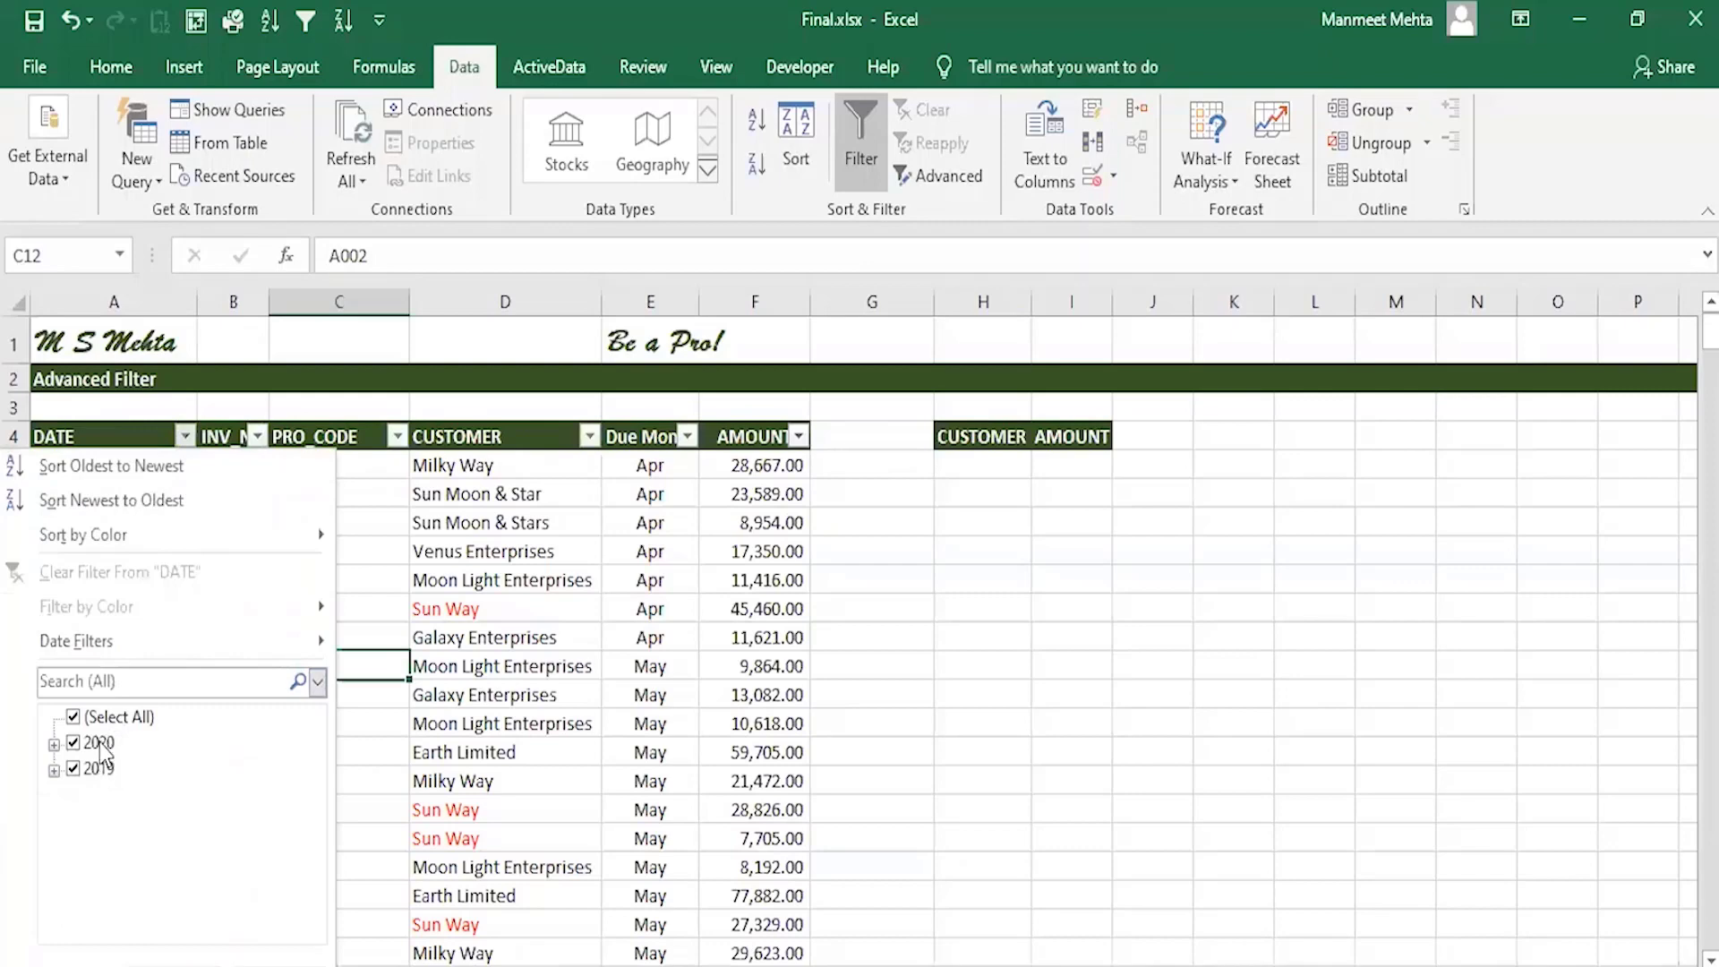
mouse_move(105, 649)
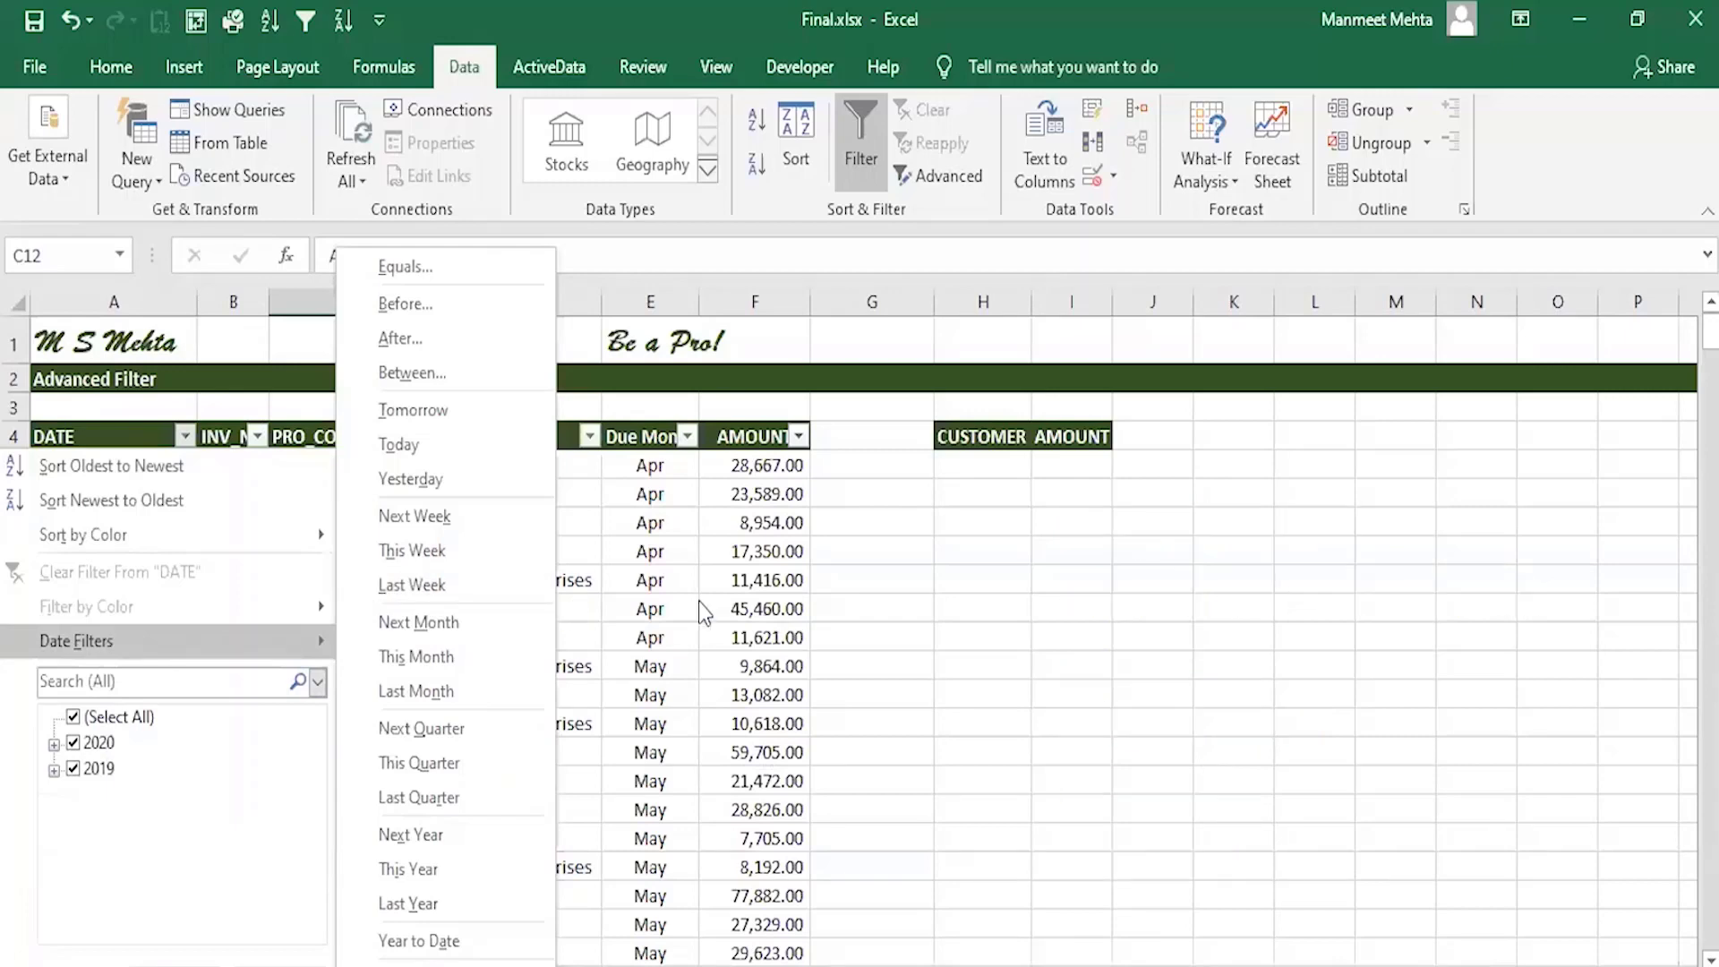
click(652, 594)
Step: Filter the INV_NO column by its green cell color, and clear that filter again
click(257, 436)
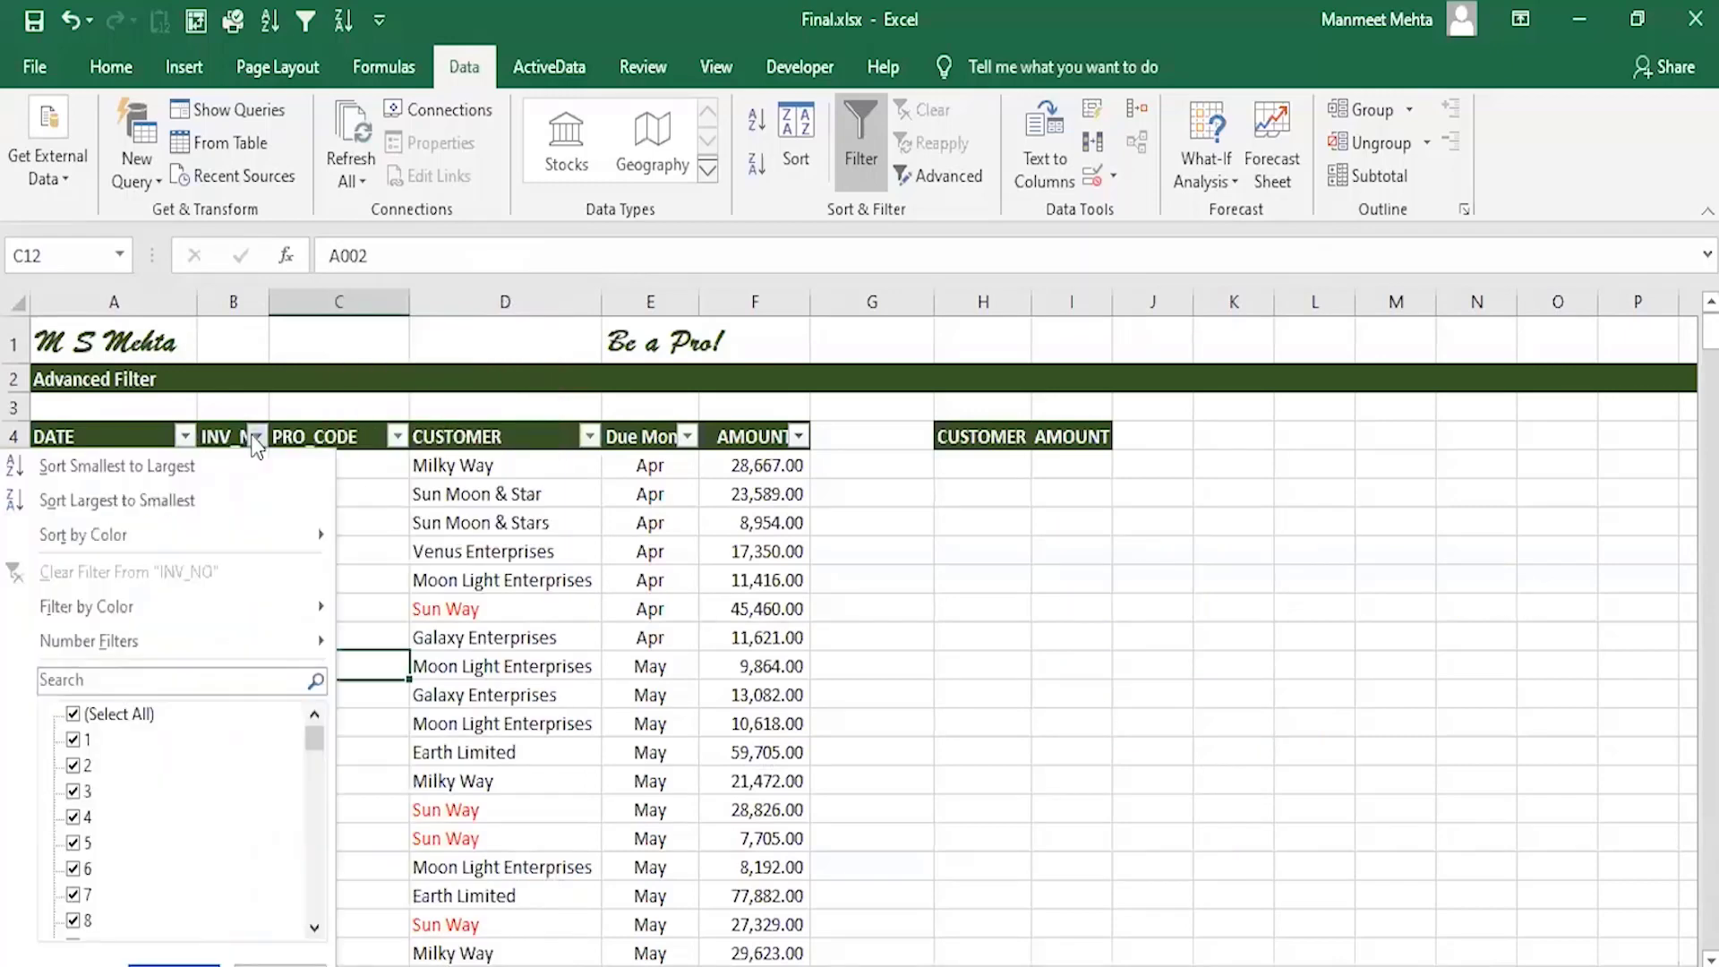
mouse_move(243, 625)
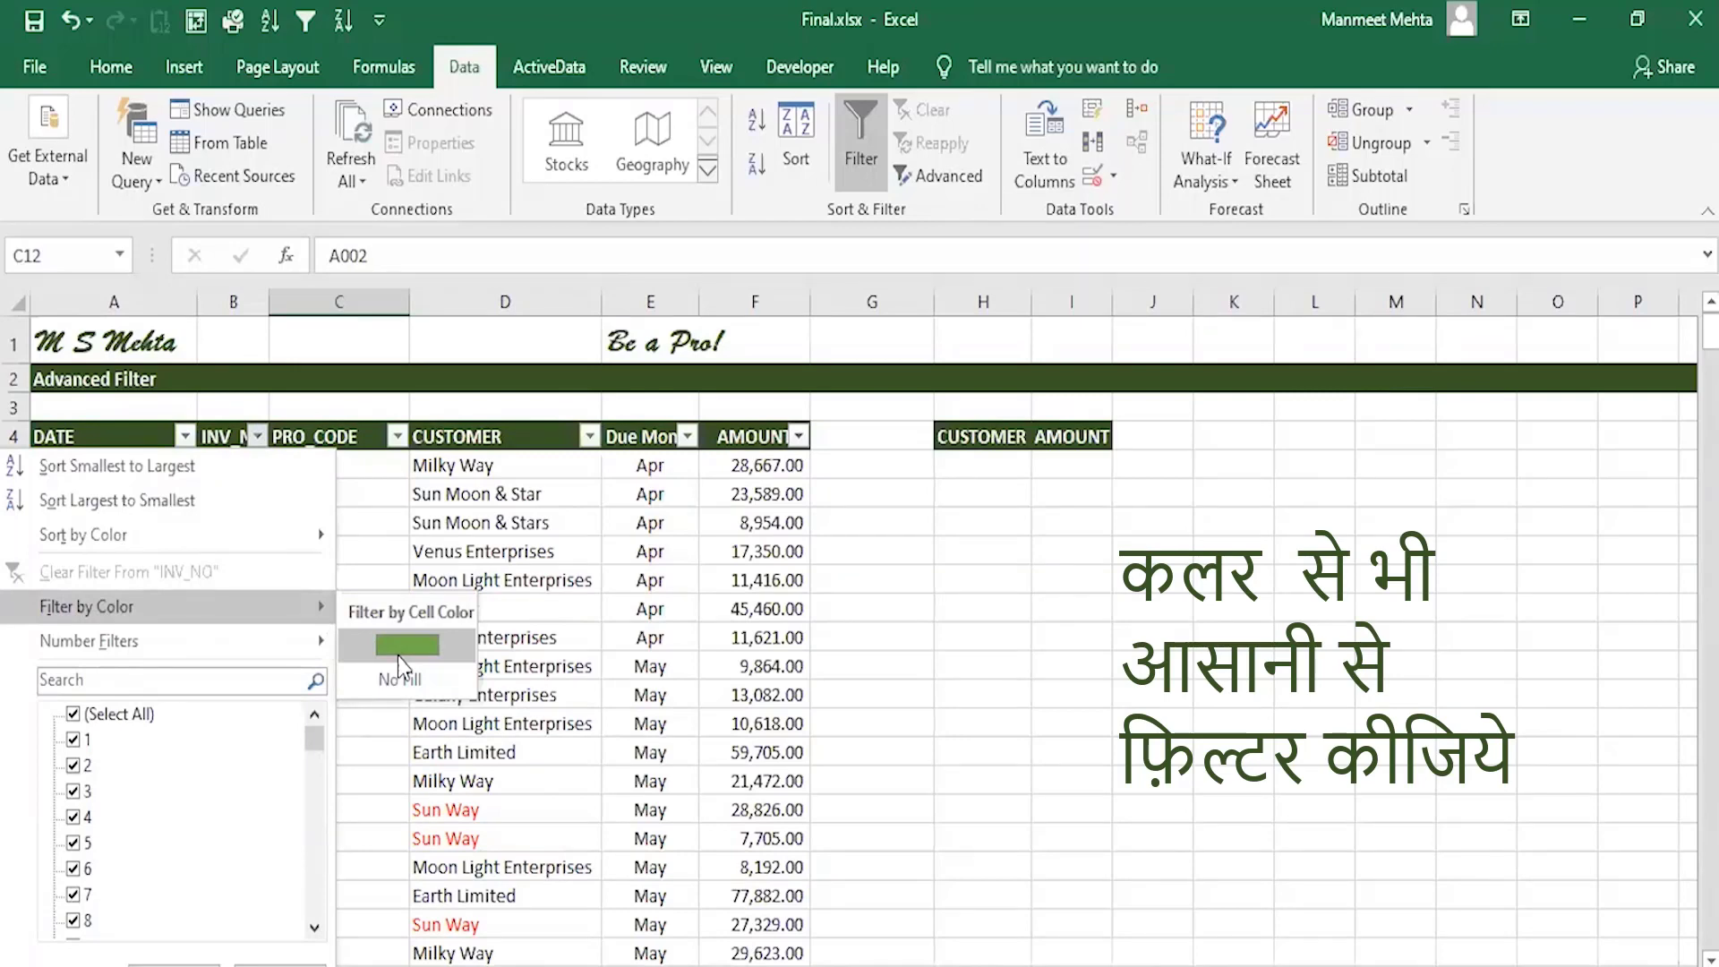
click(397, 648)
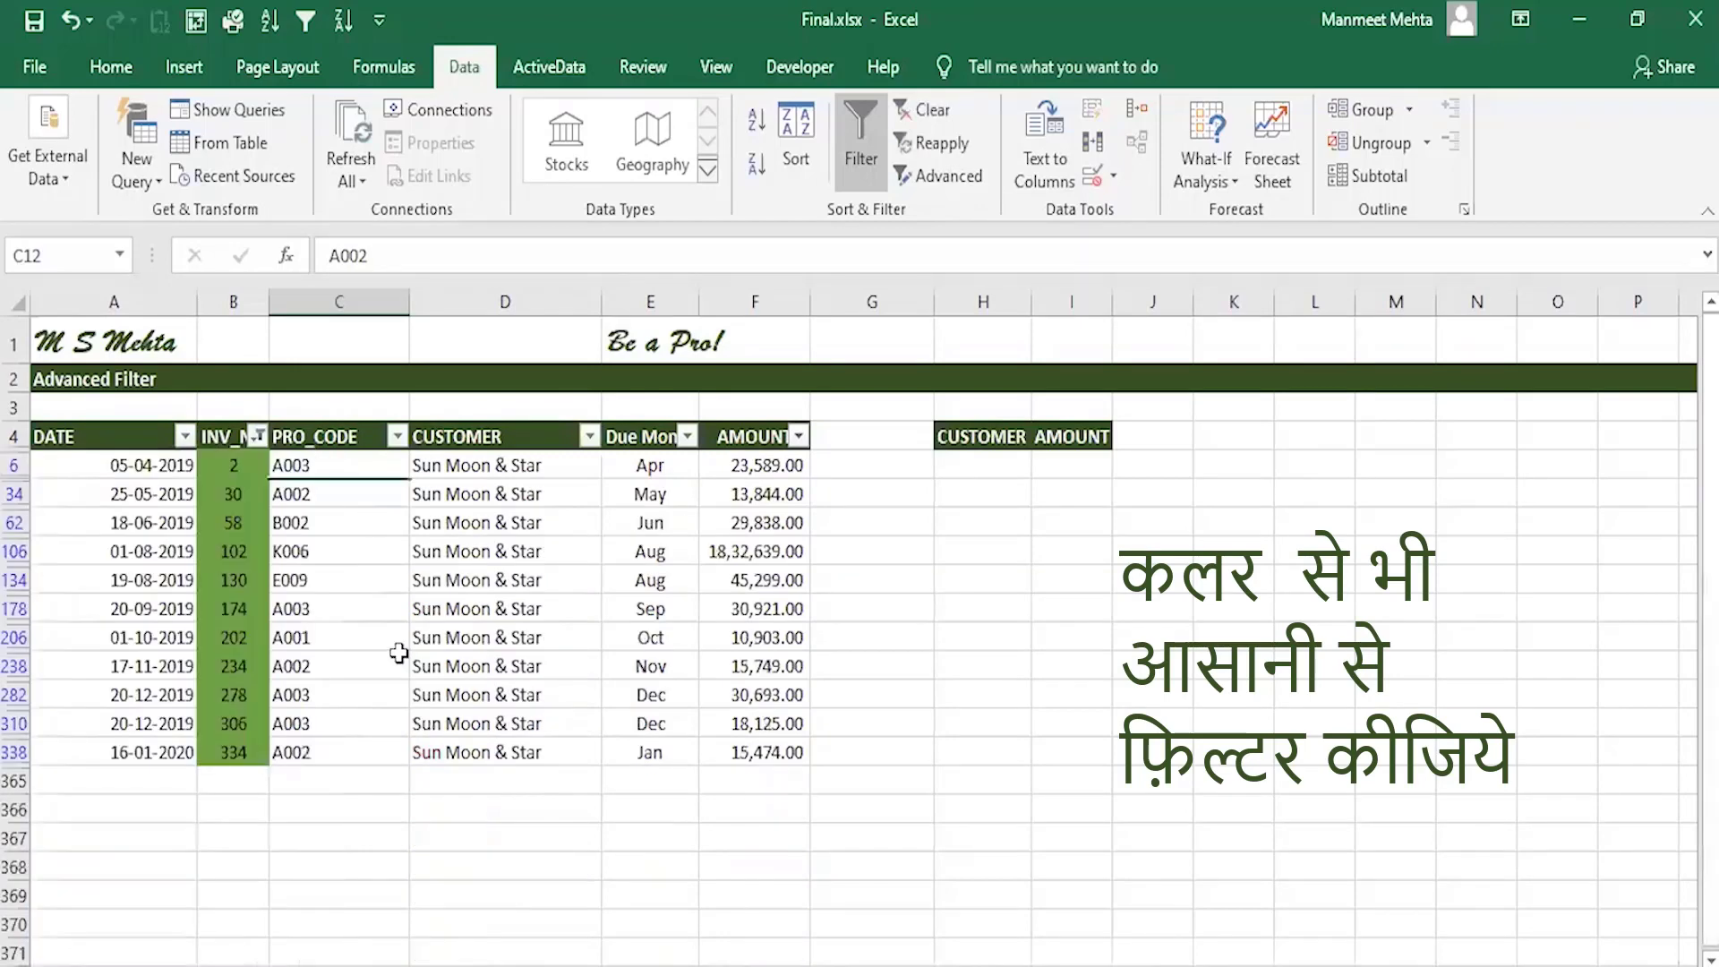
click(257, 435)
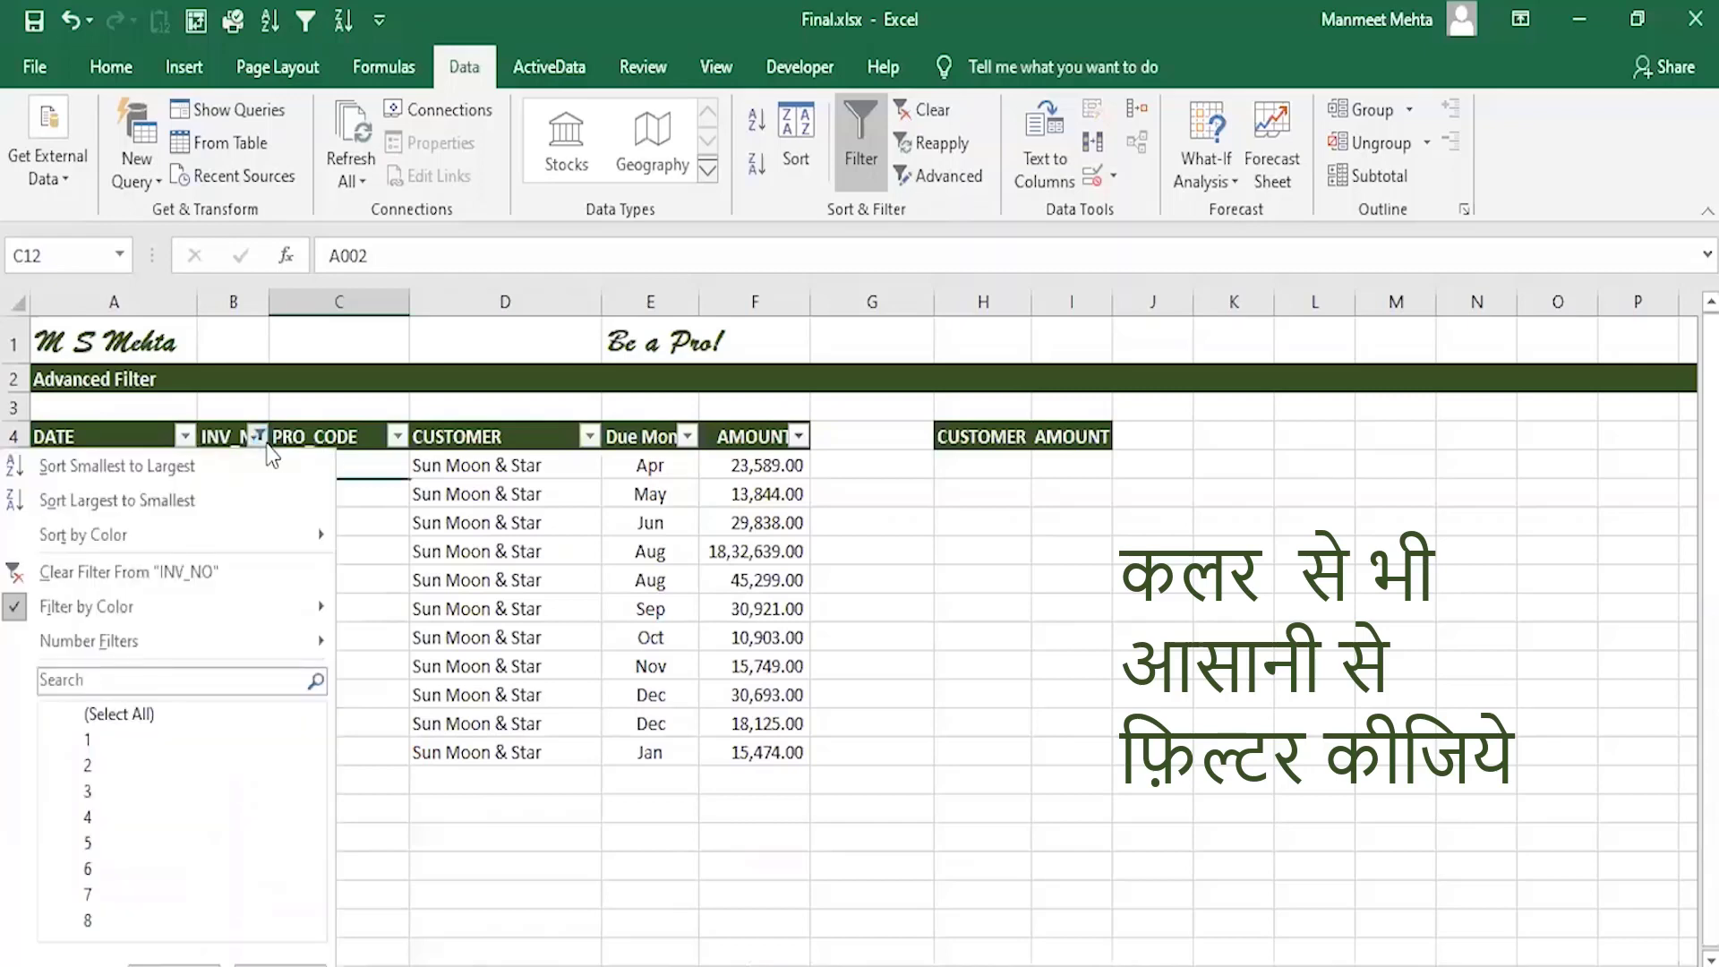
click(217, 573)
click(507, 528)
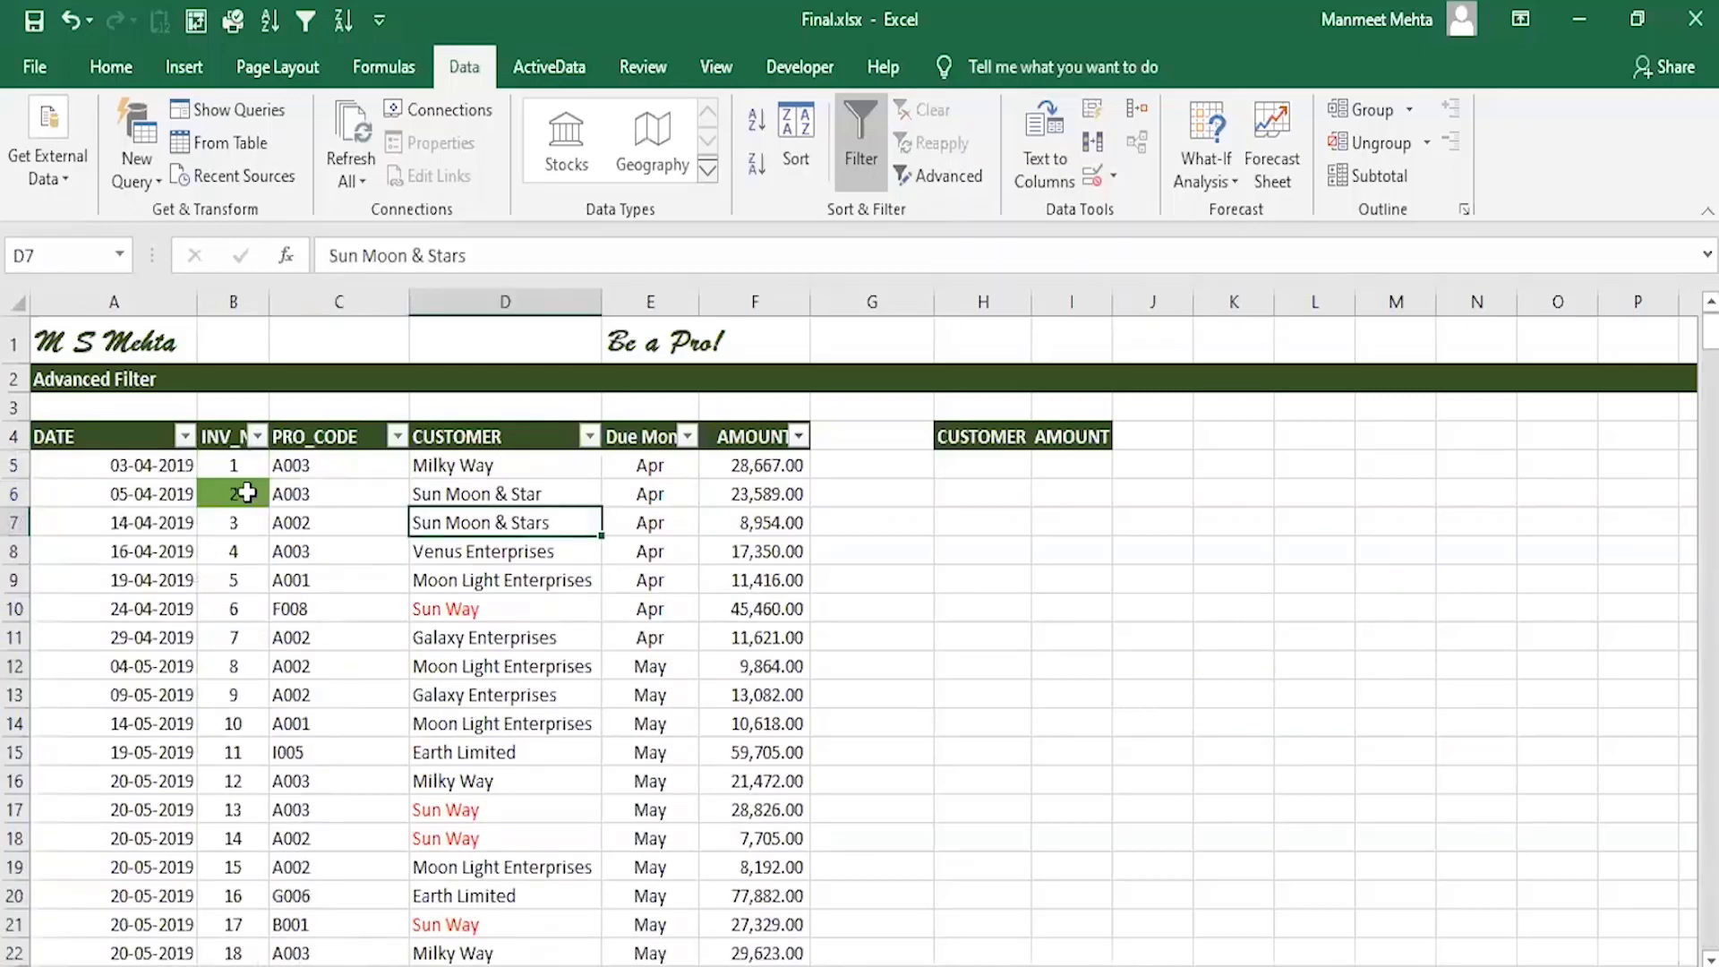
Step: Filter the CUSTOMER column by the red font color, and clear that filter again
click(589, 436)
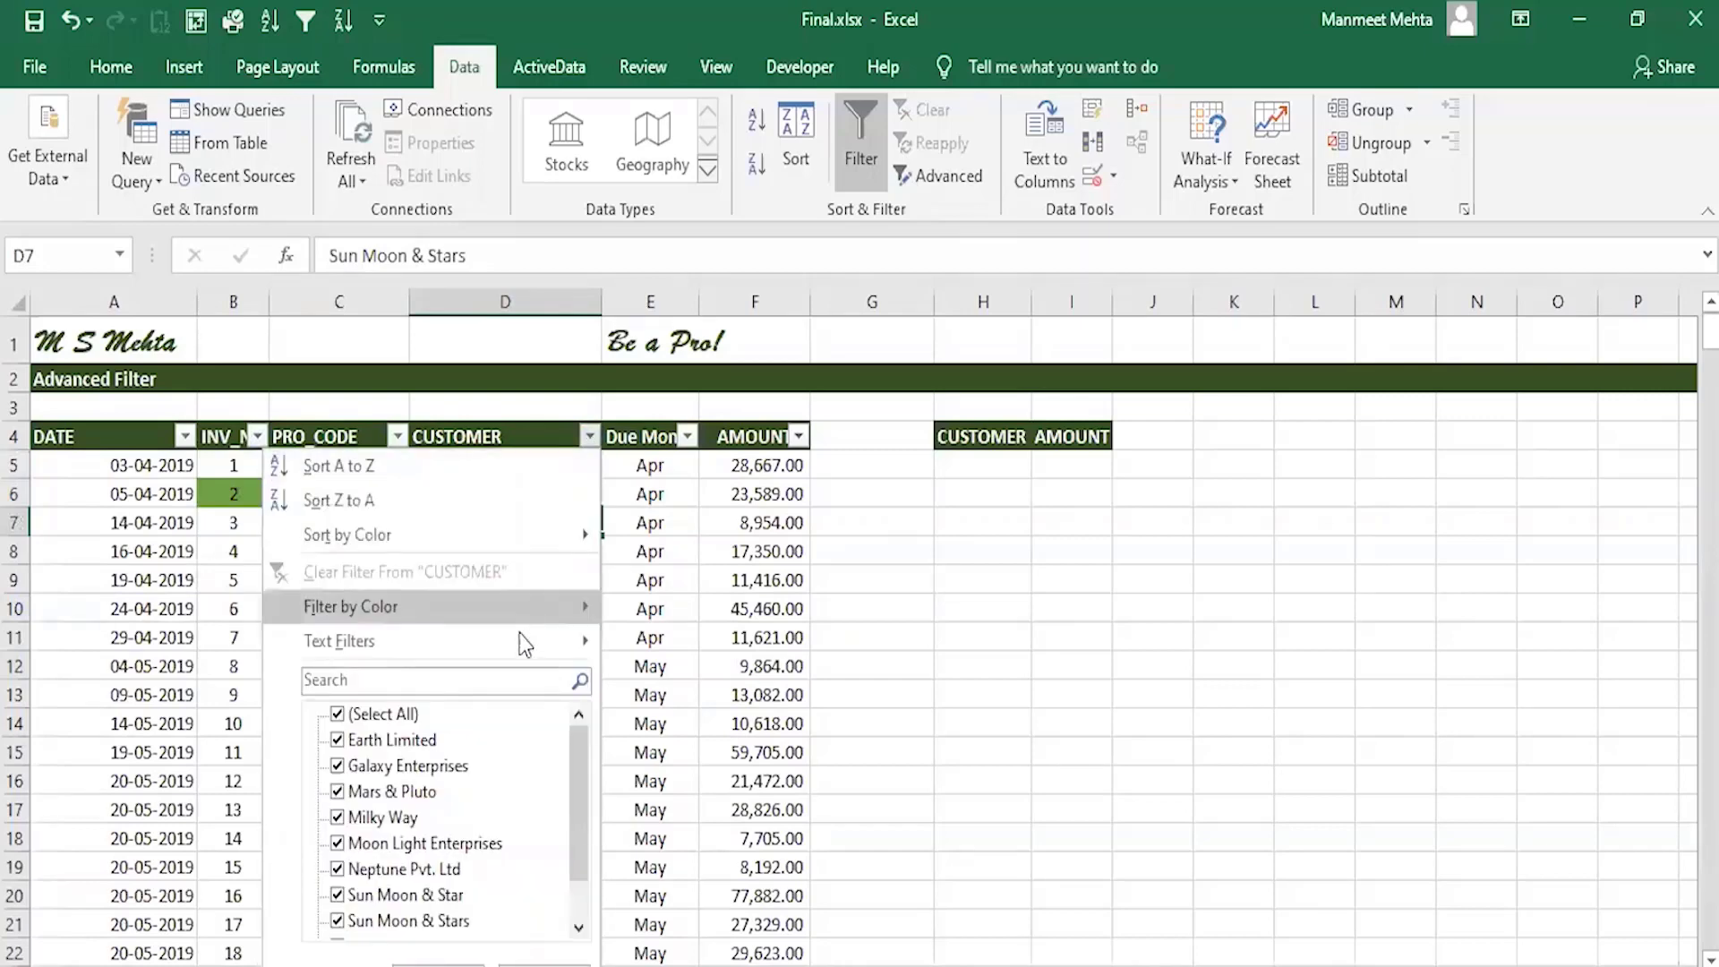
mouse_move(537, 607)
click(671, 644)
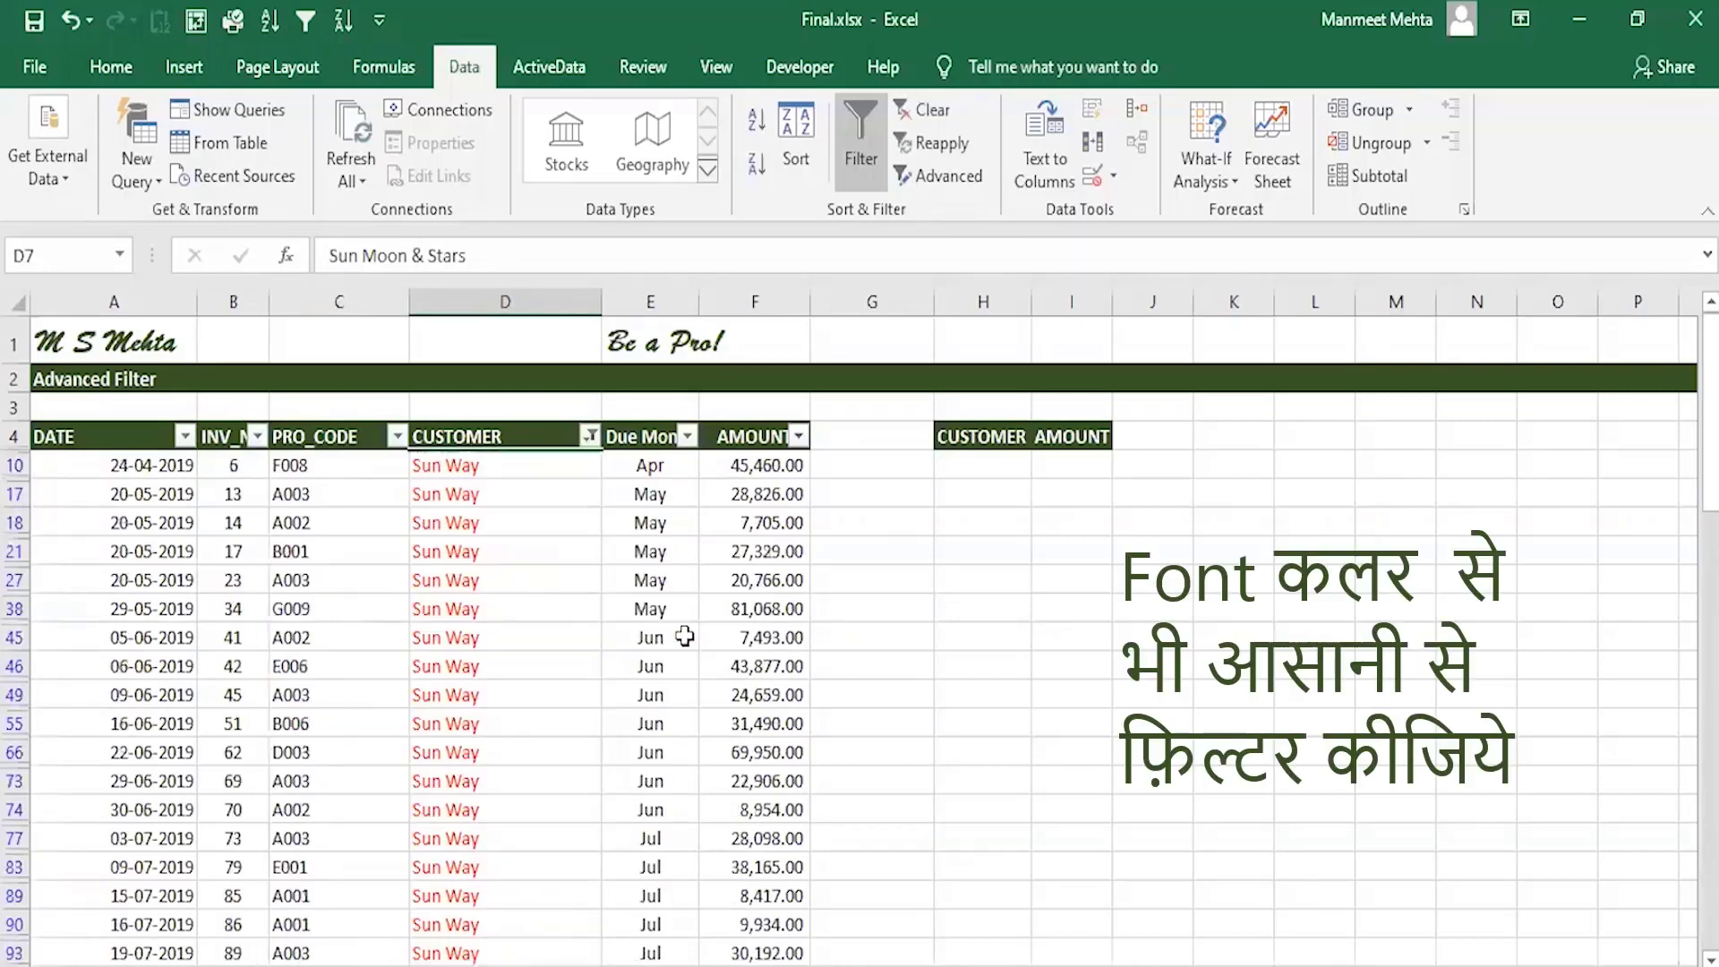
click(589, 436)
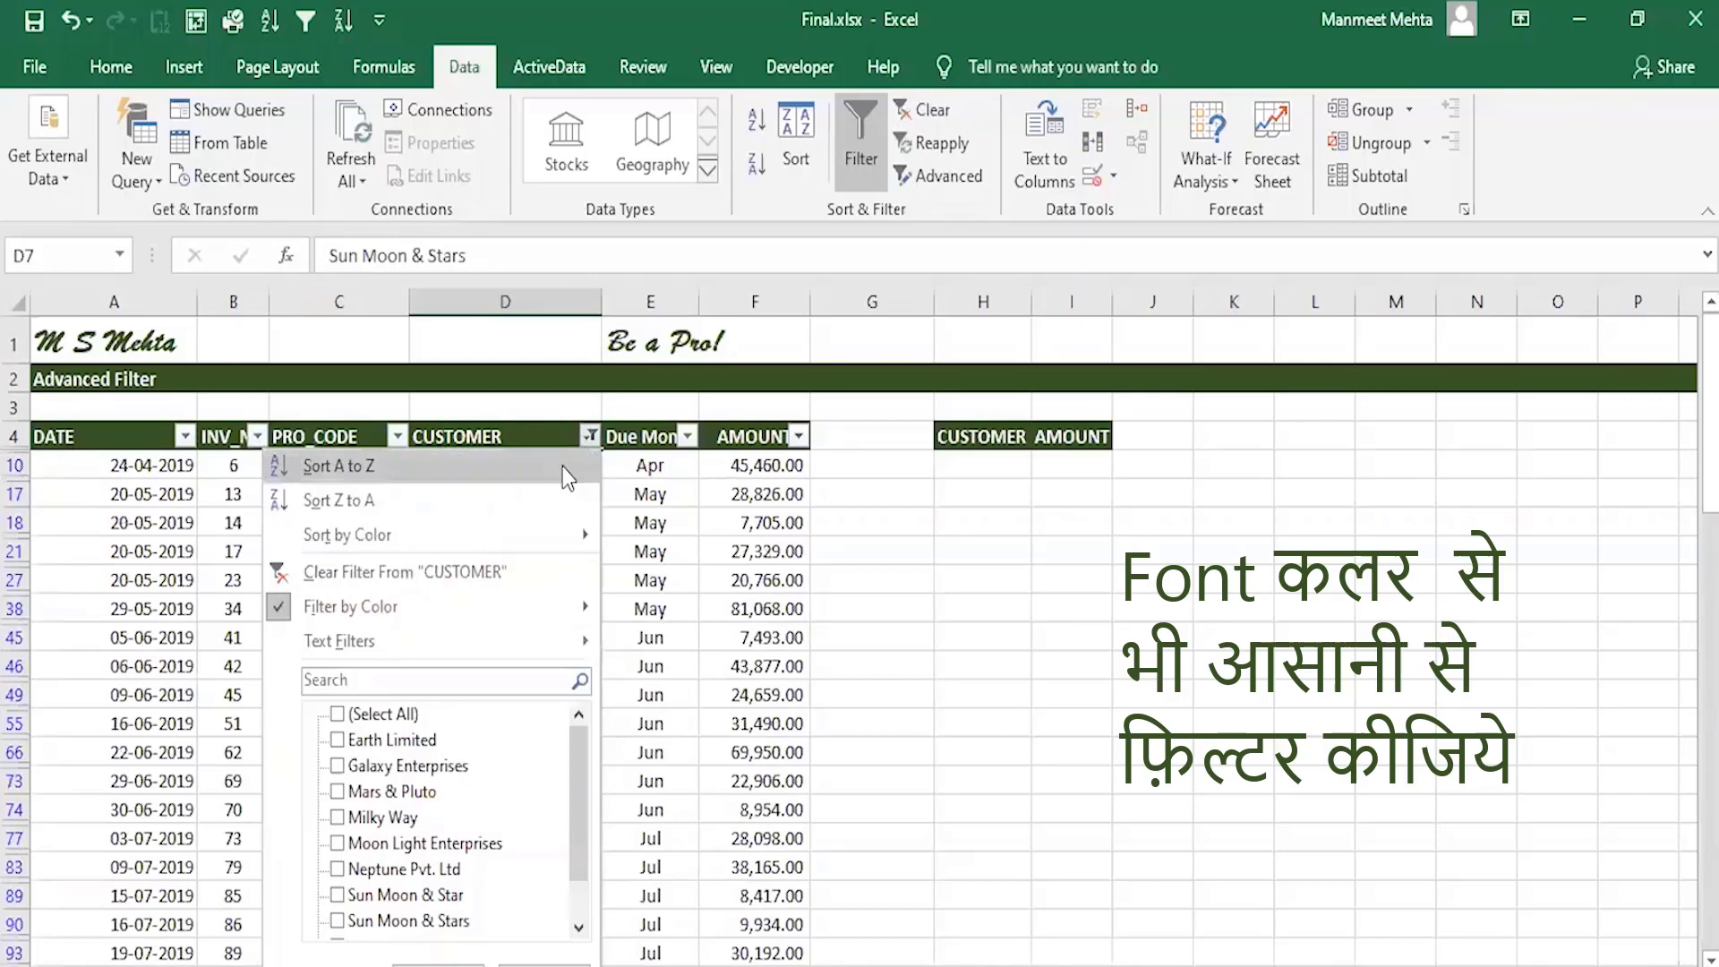
click(523, 571)
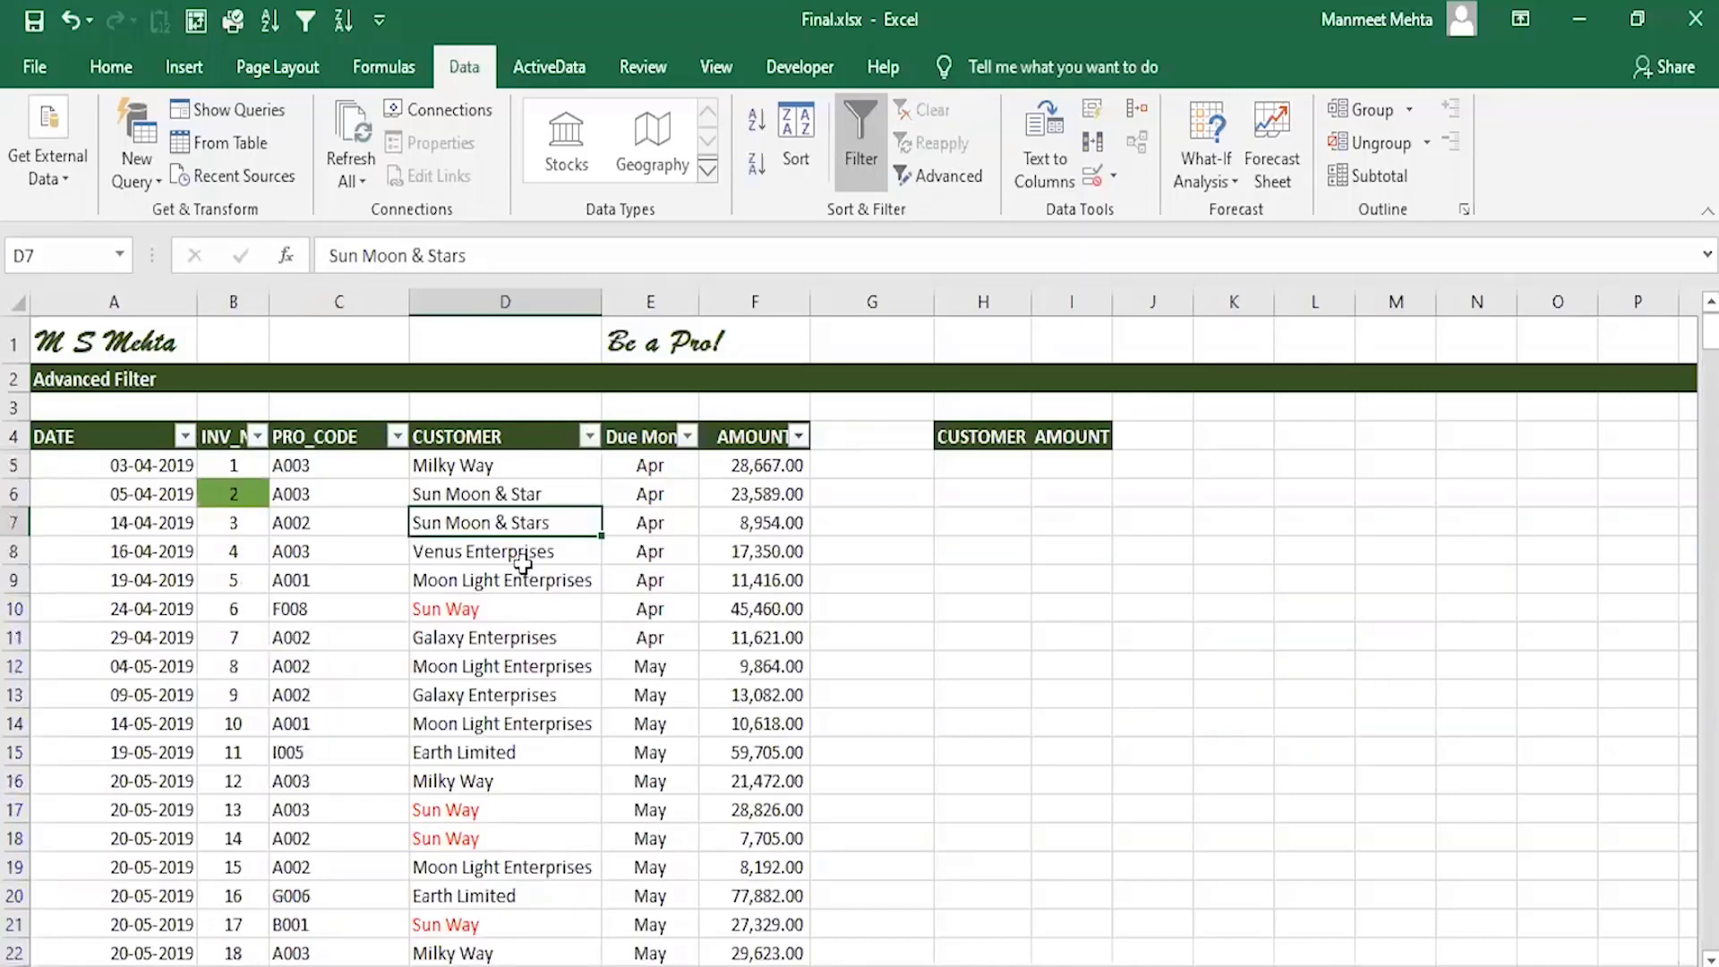
Step: Examine the color and text filter options of the CUSTOMER column, including Contains
click(589, 437)
mouse_move(481, 607)
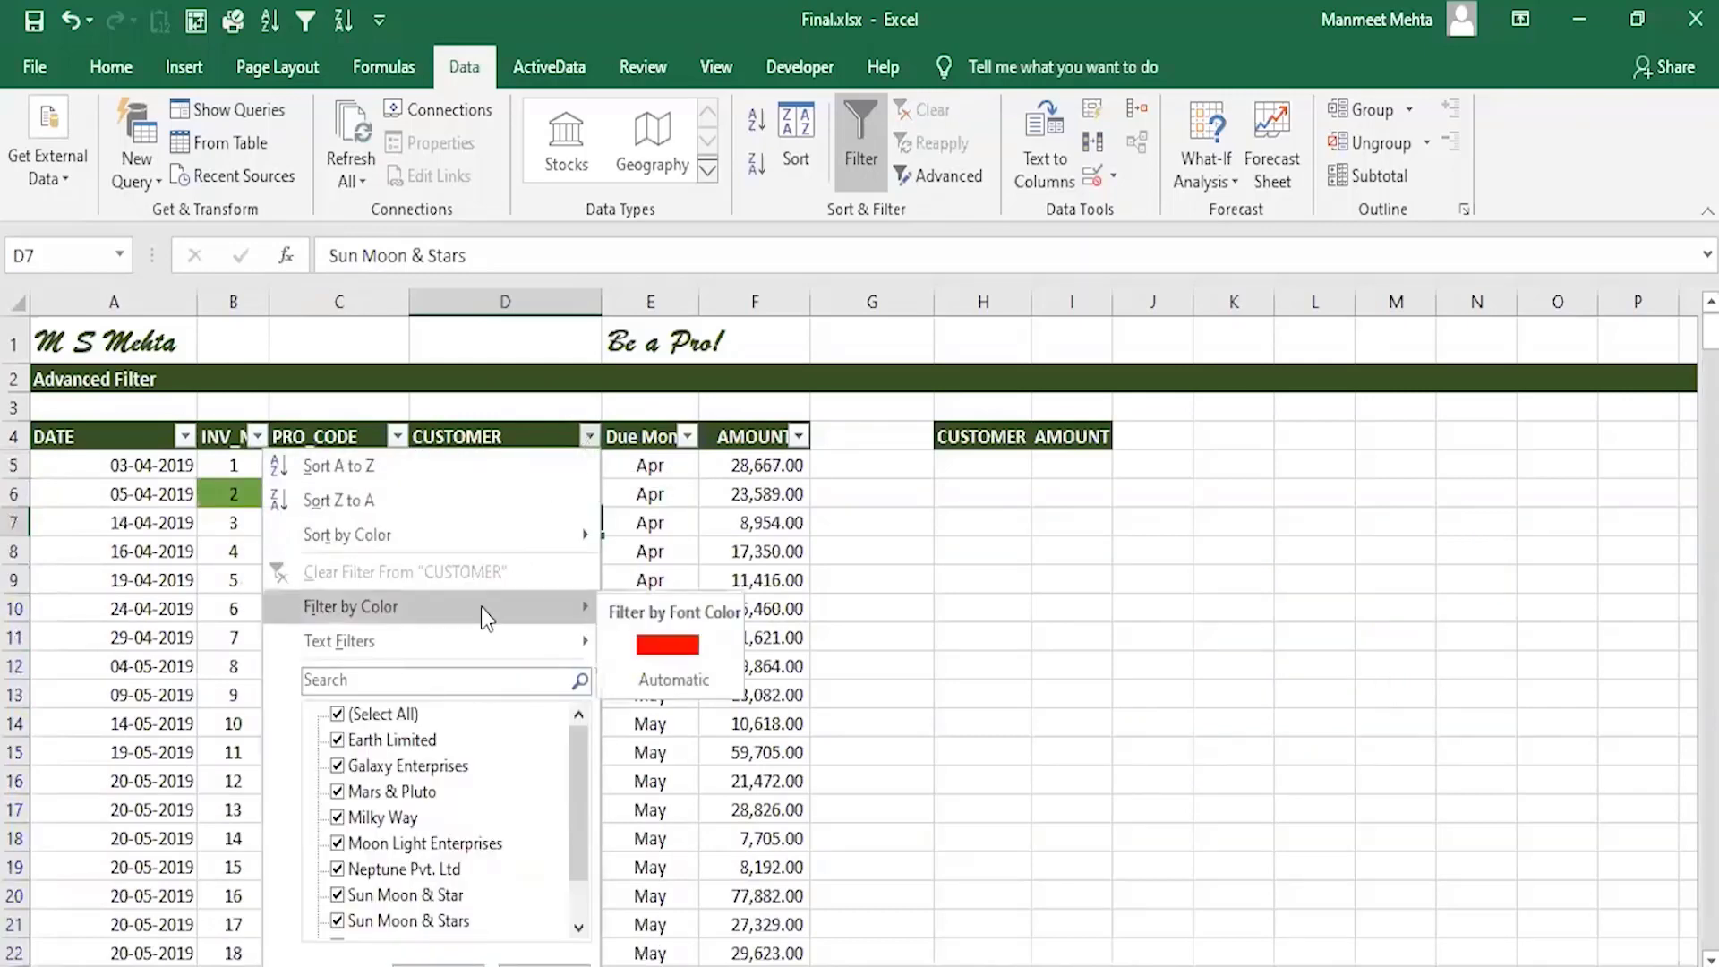
mouse_move(472, 638)
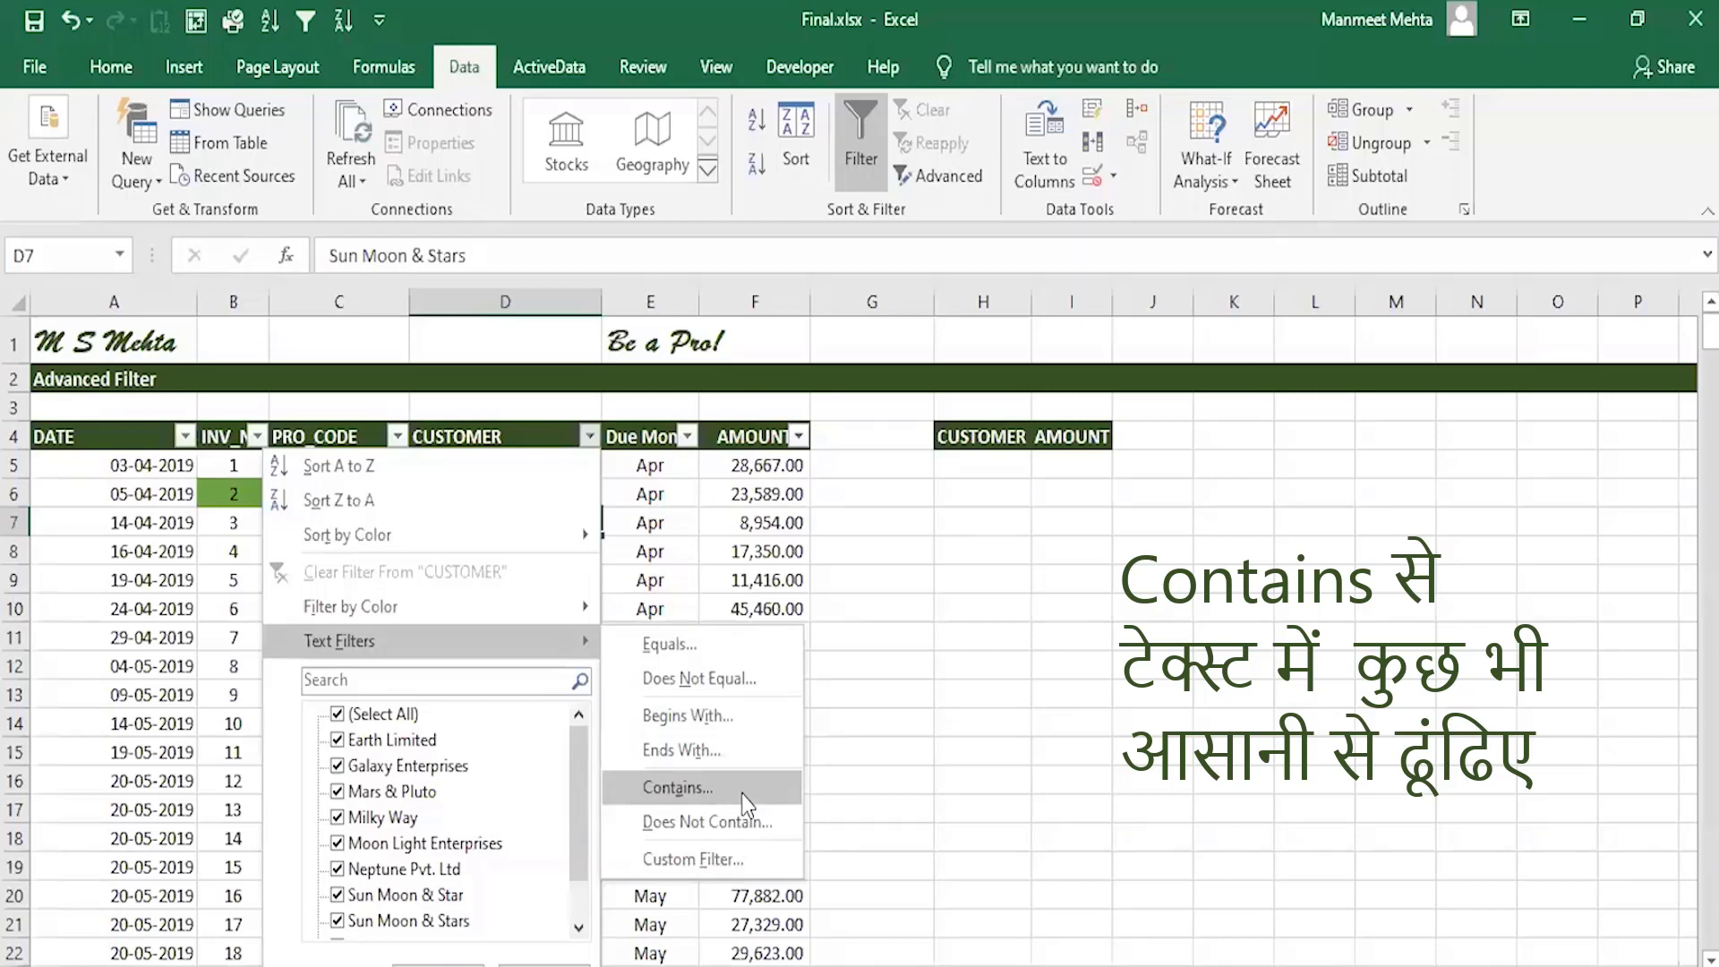
click(799, 436)
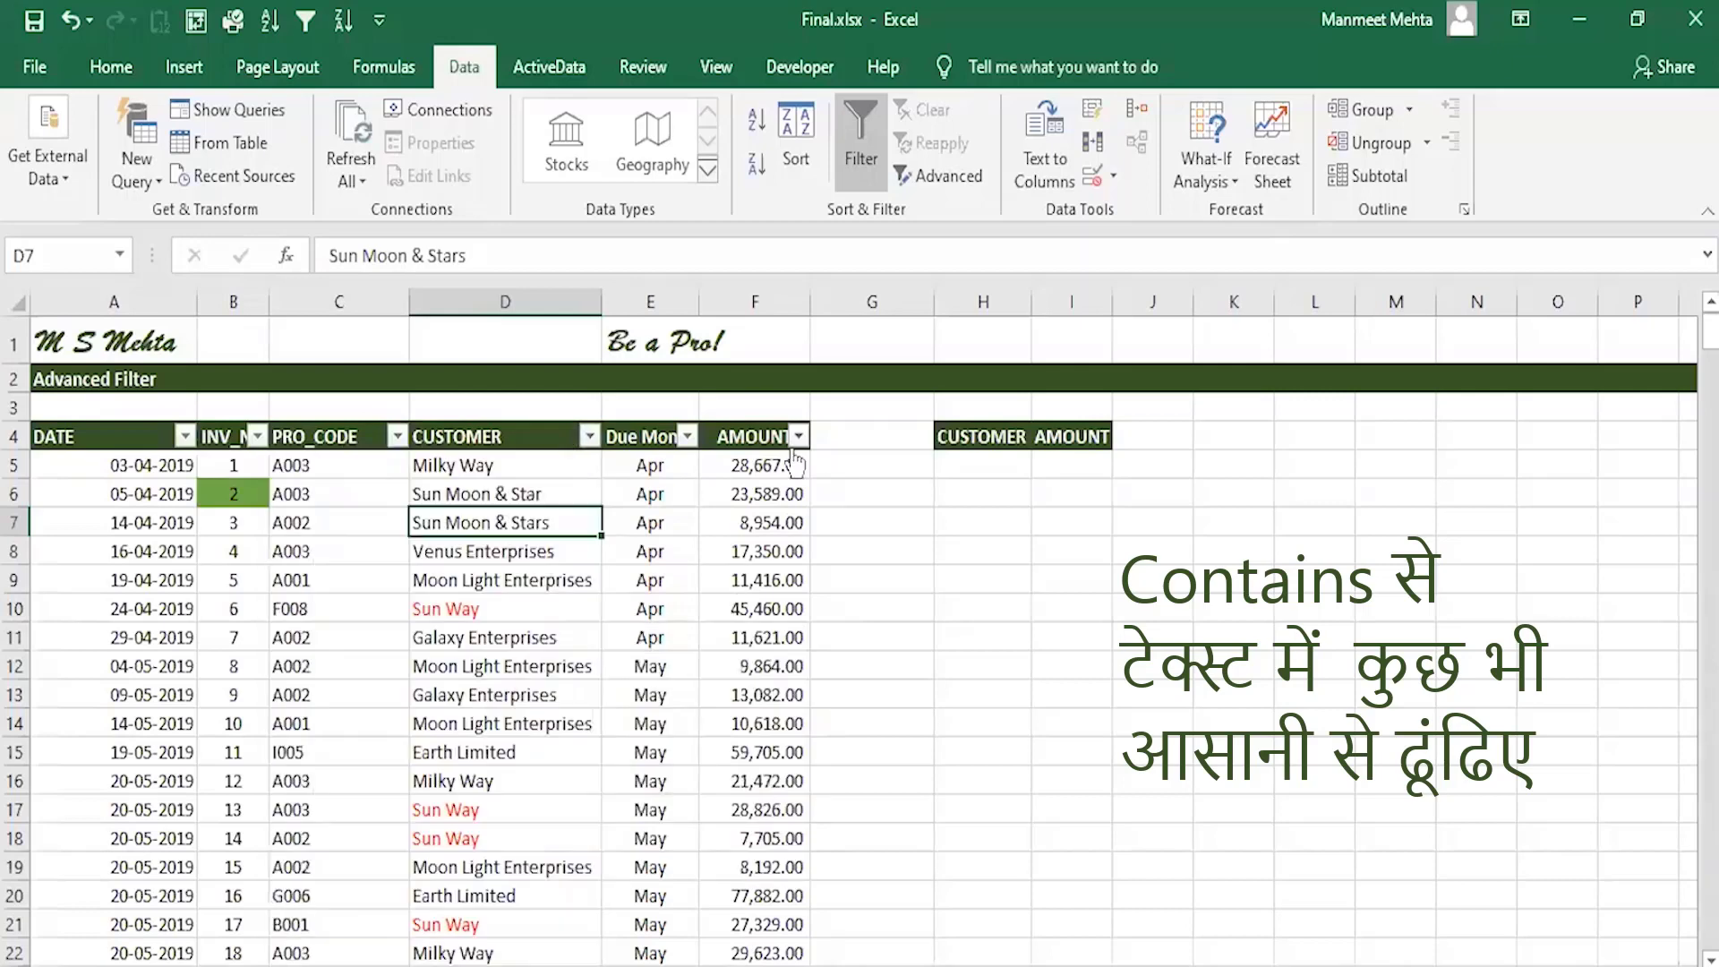
Step: Start a Top 10 number filter on the AMOUNT column, try Bottom, and set it back to Top
click(798, 436)
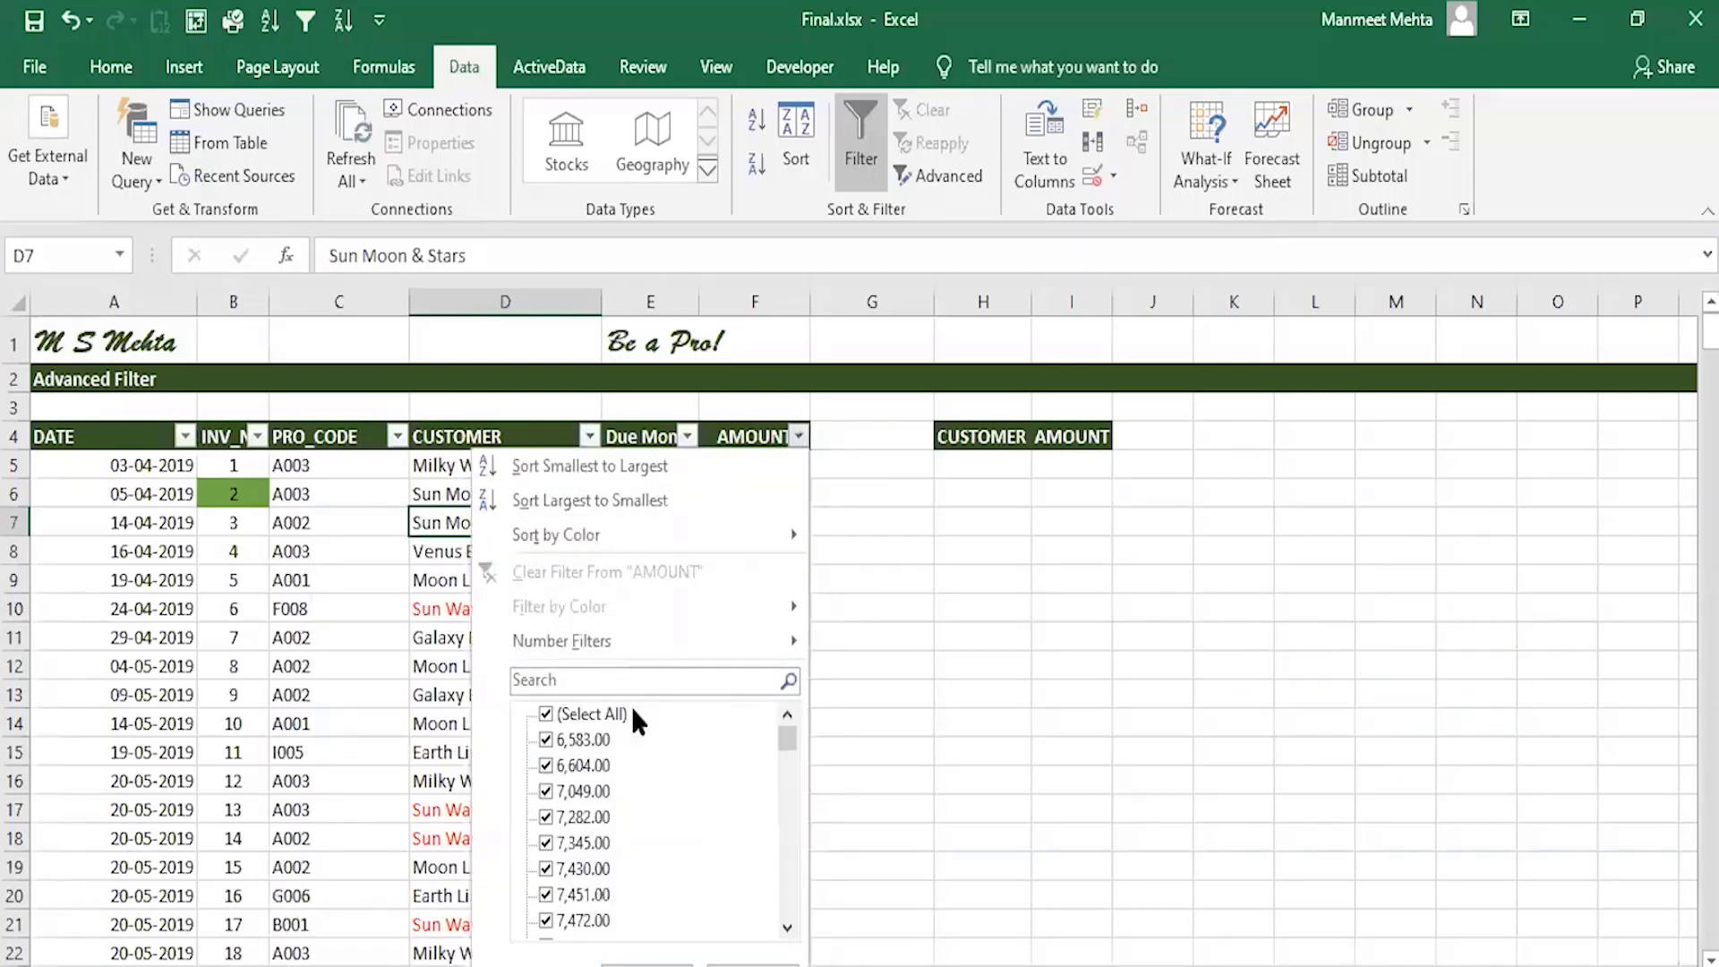
mouse_move(744, 643)
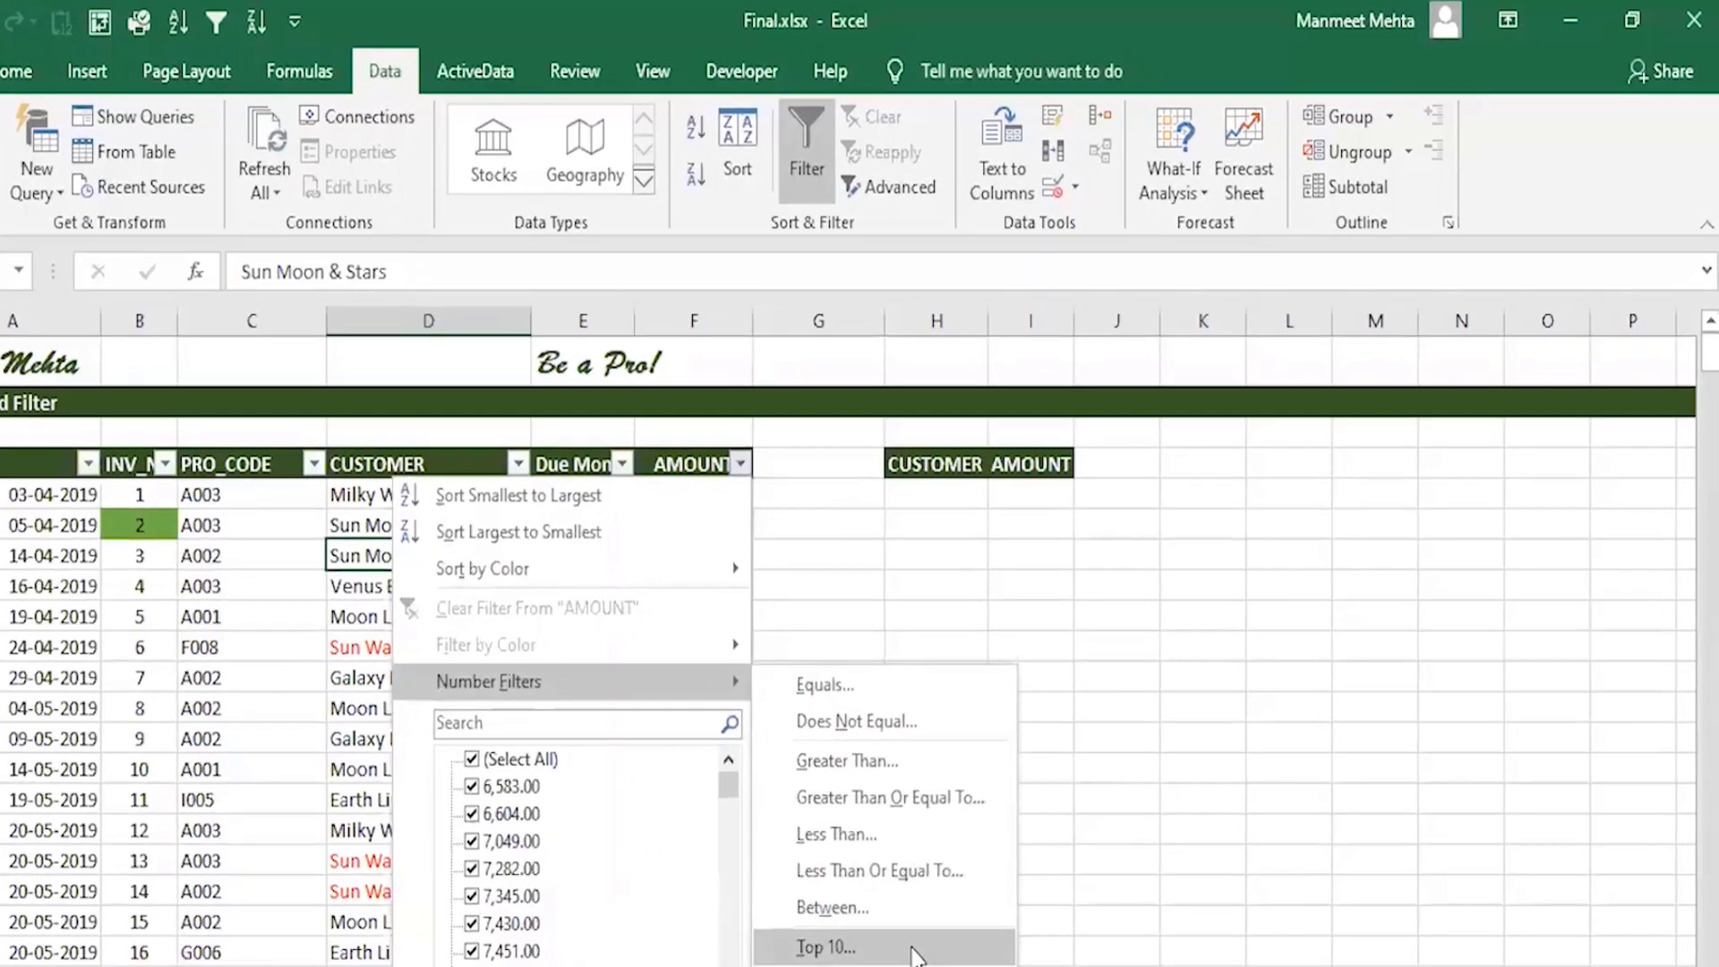
click(959, 890)
click(969, 321)
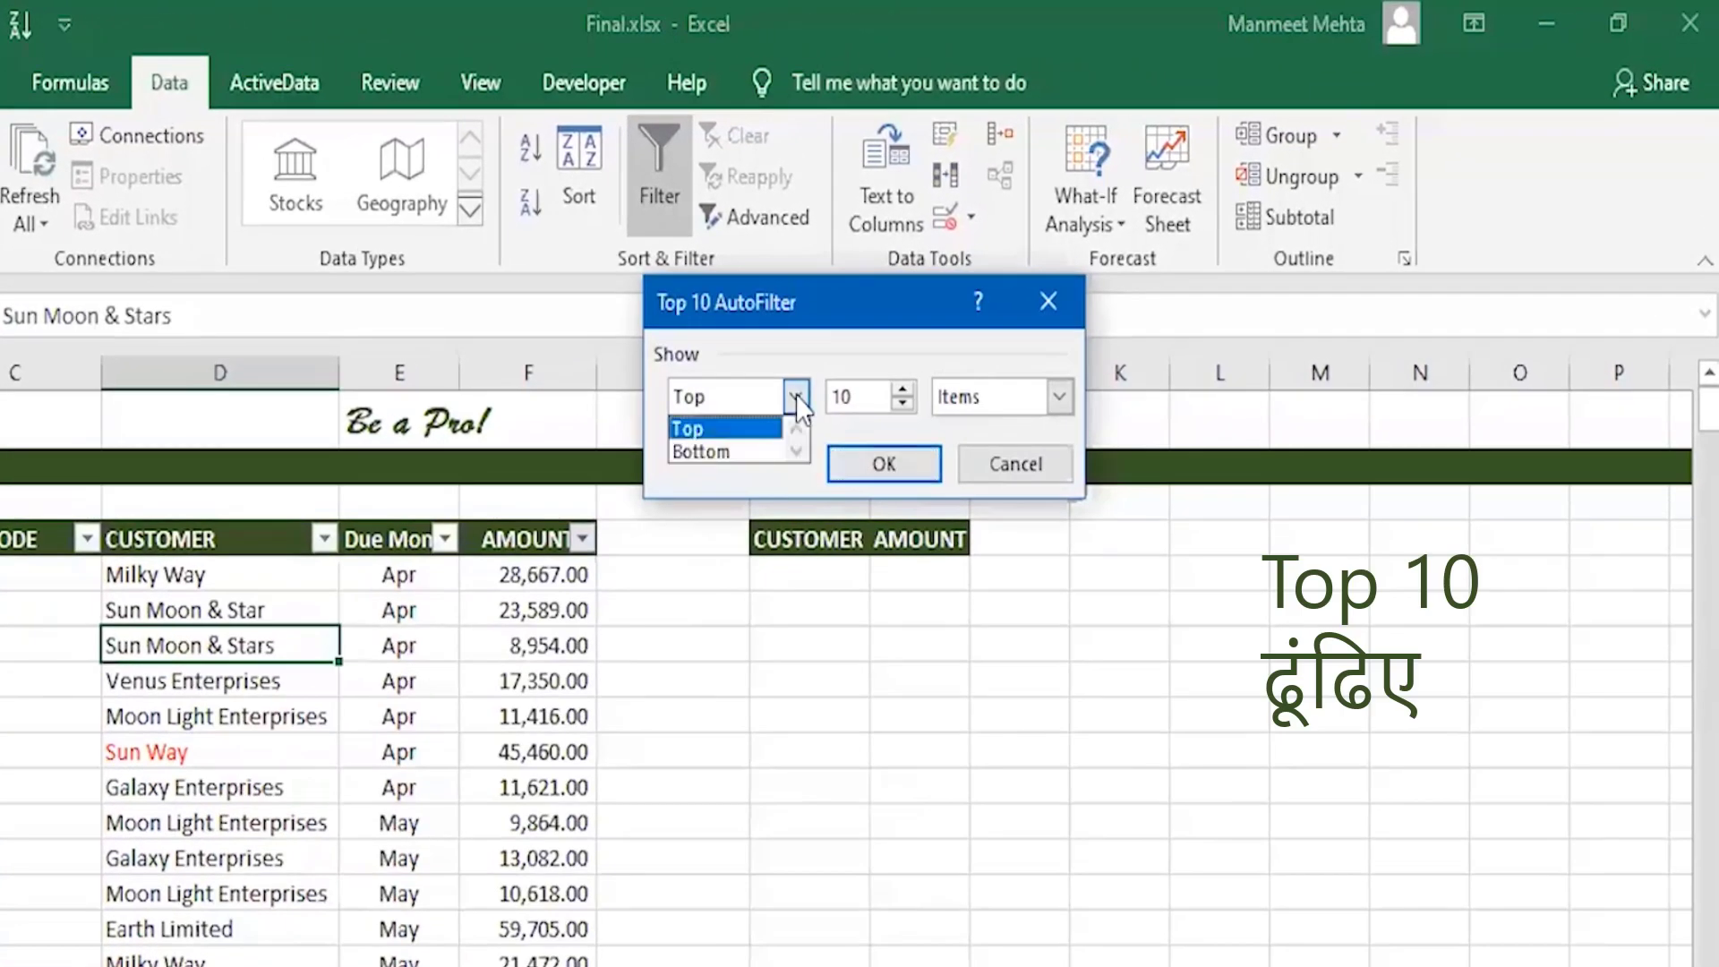
click(767, 453)
click(795, 397)
click(725, 428)
Step: Set the Top 10 AutoFilter to show the top 13 items and apply it to the AMOUNT column
click(903, 390)
click(903, 391)
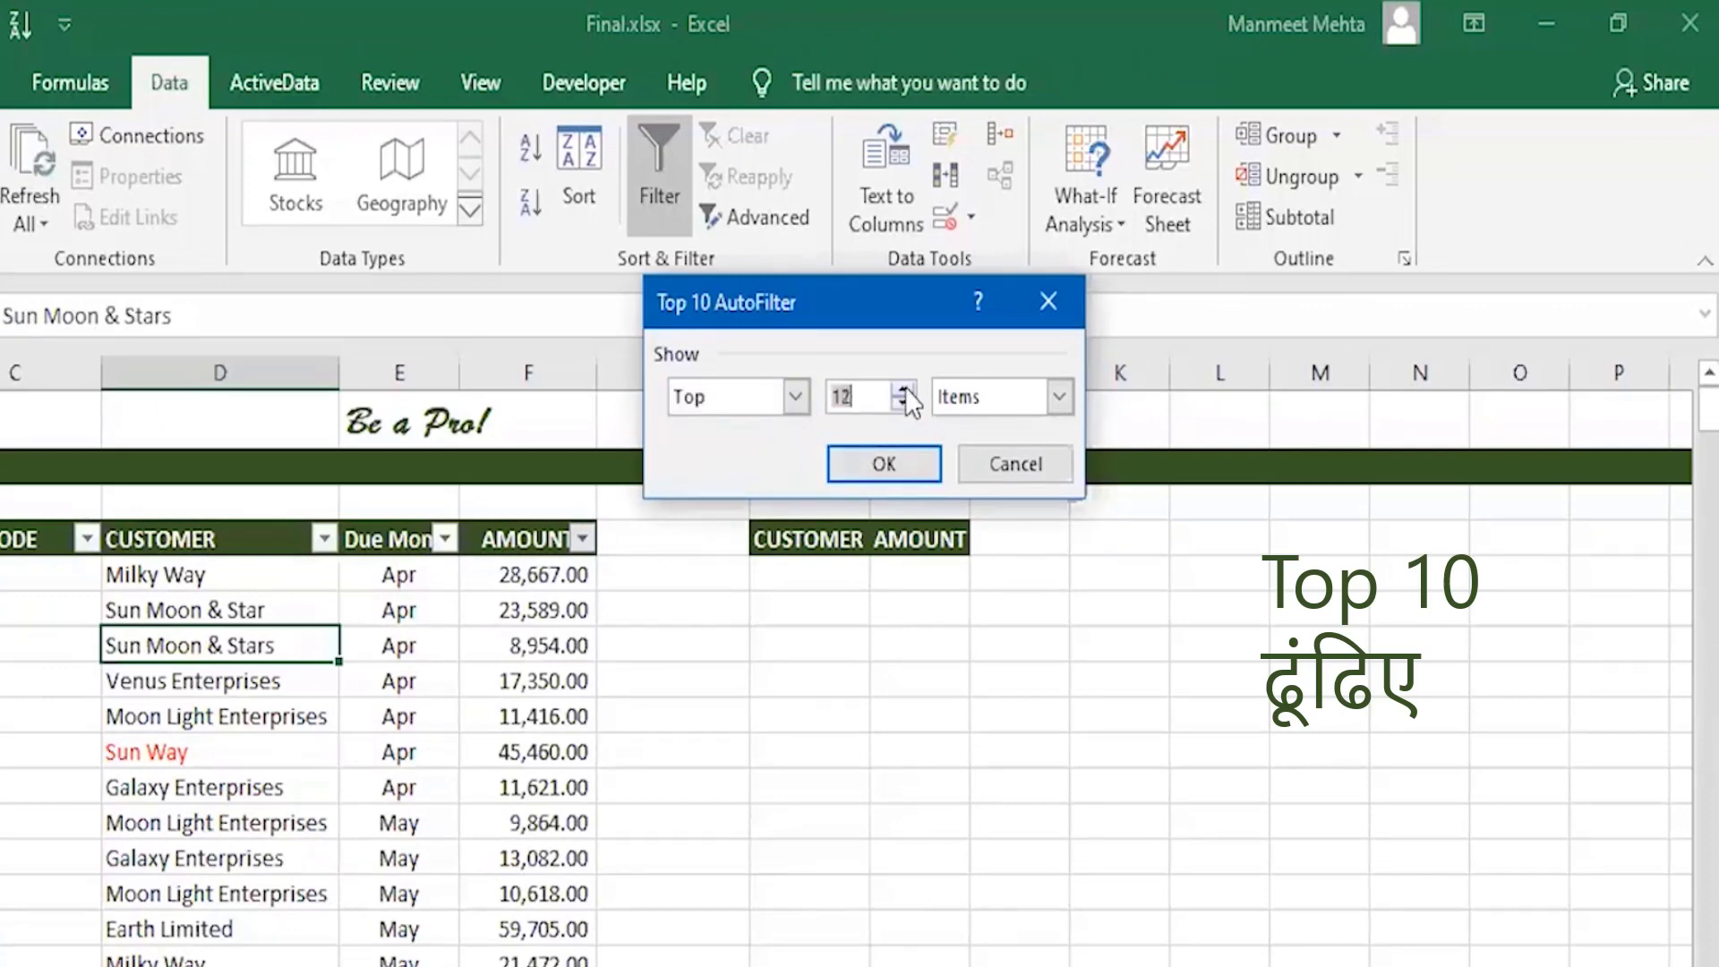
click(903, 390)
click(903, 390)
click(904, 391)
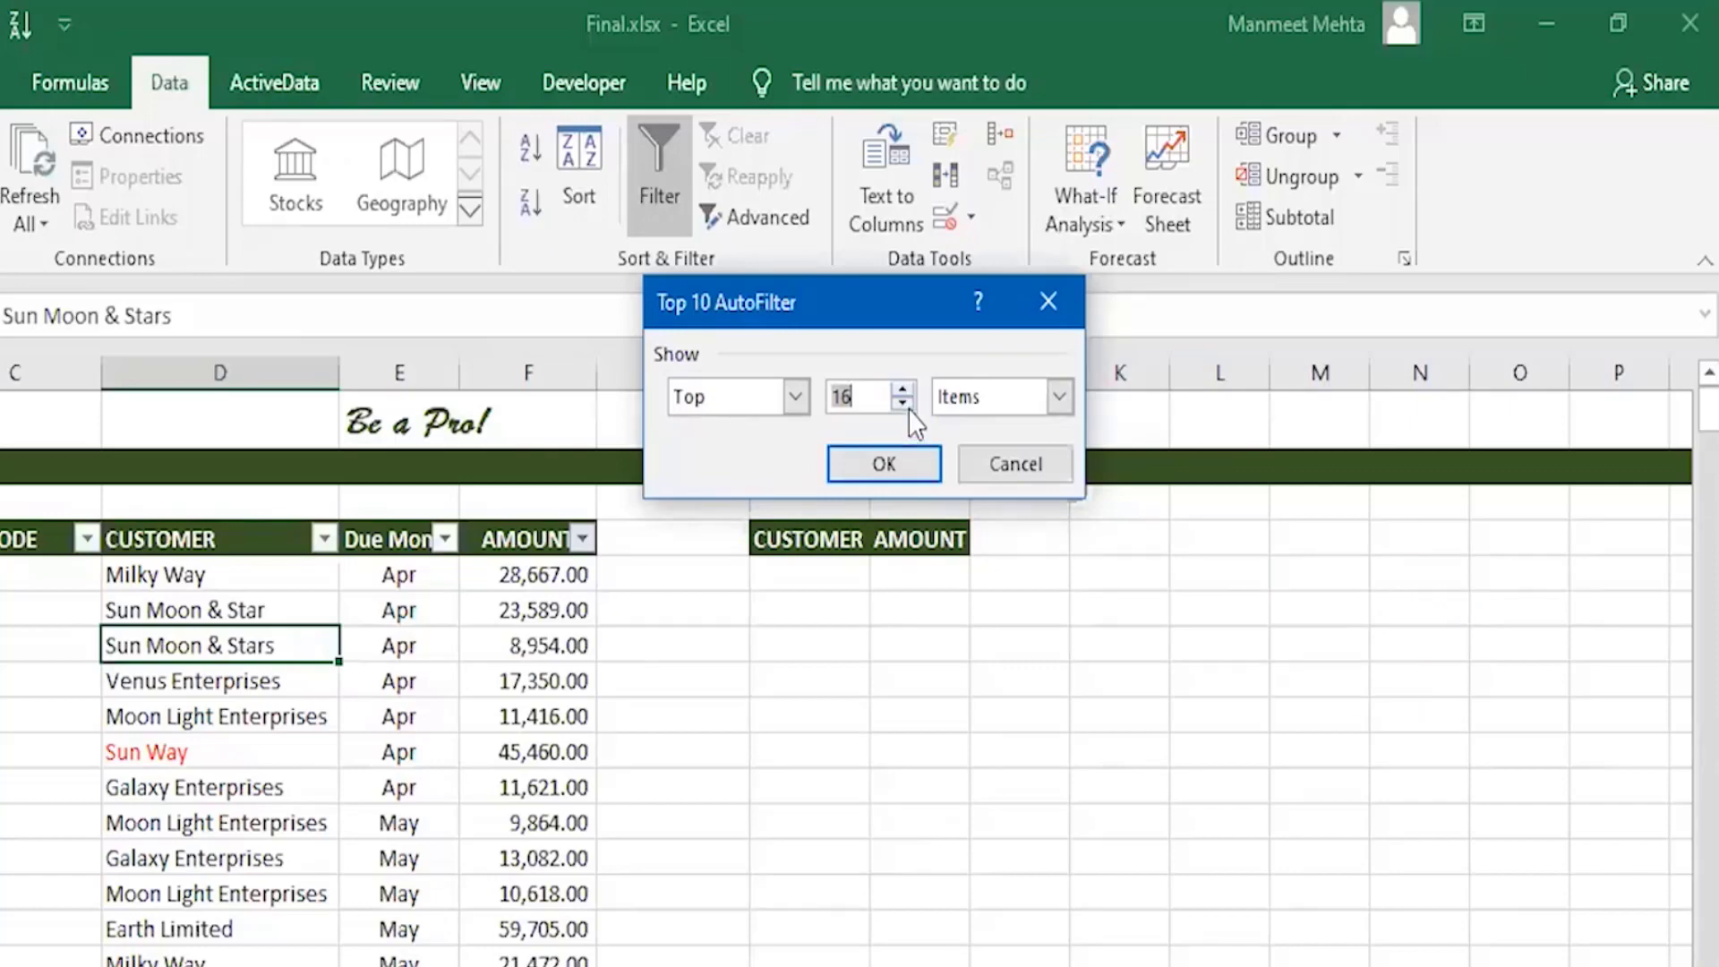
click(904, 404)
click(903, 404)
click(903, 404)
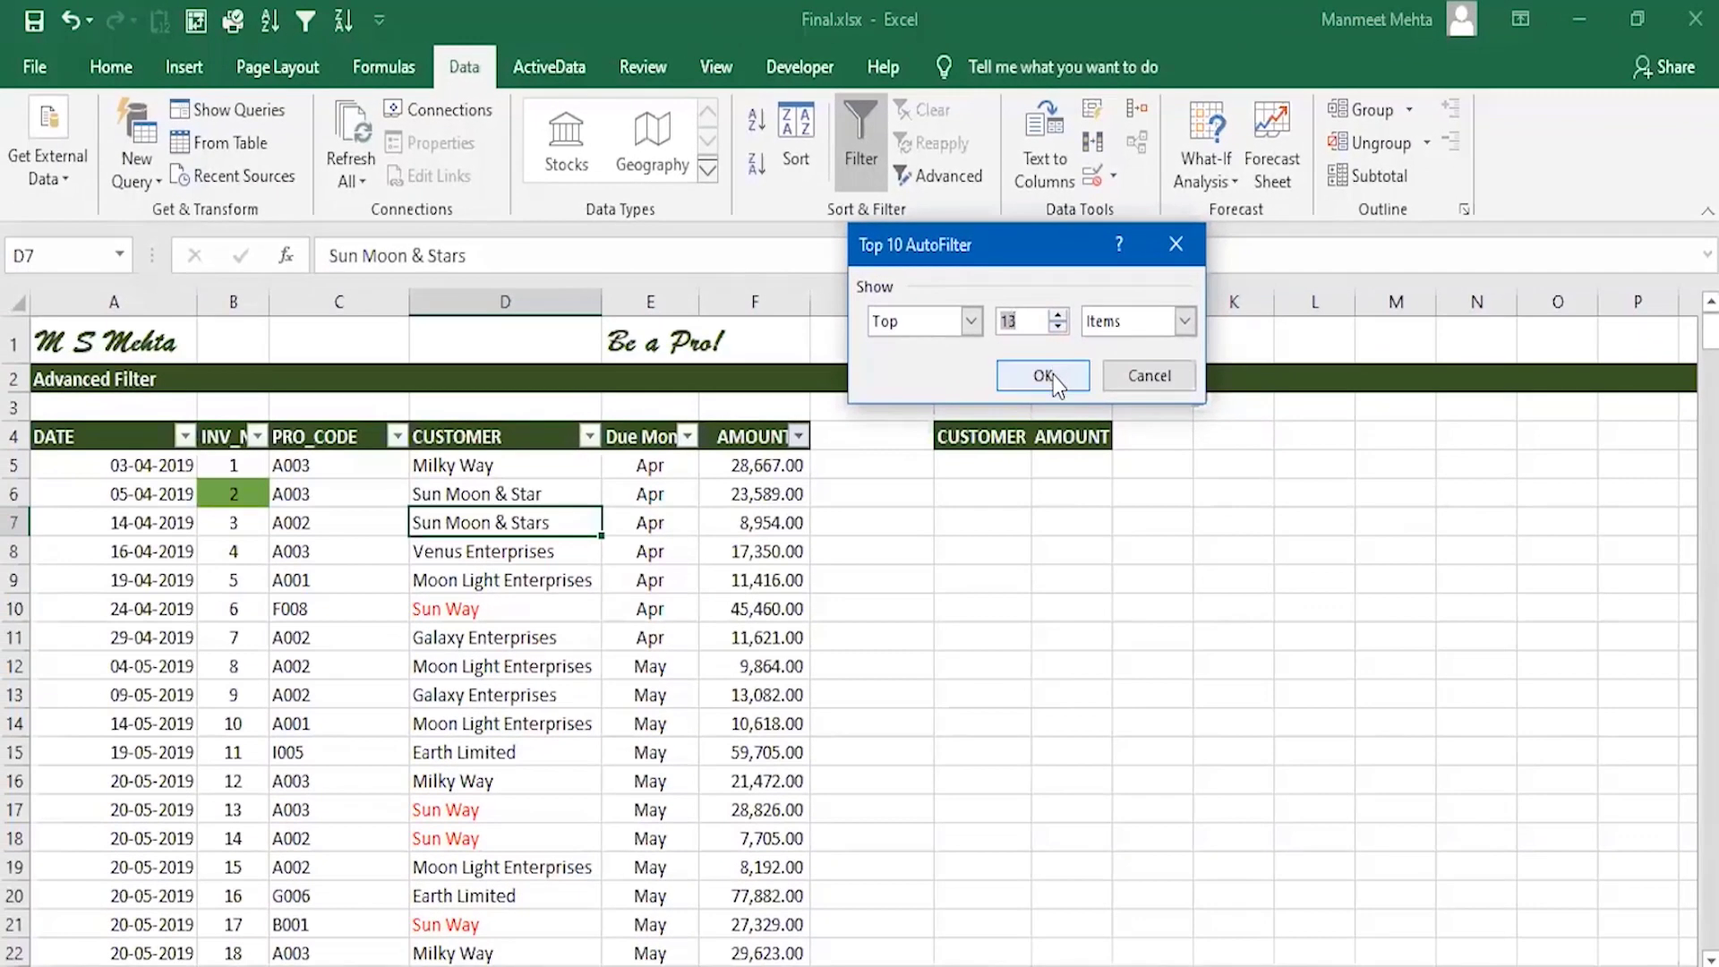
click(1030, 382)
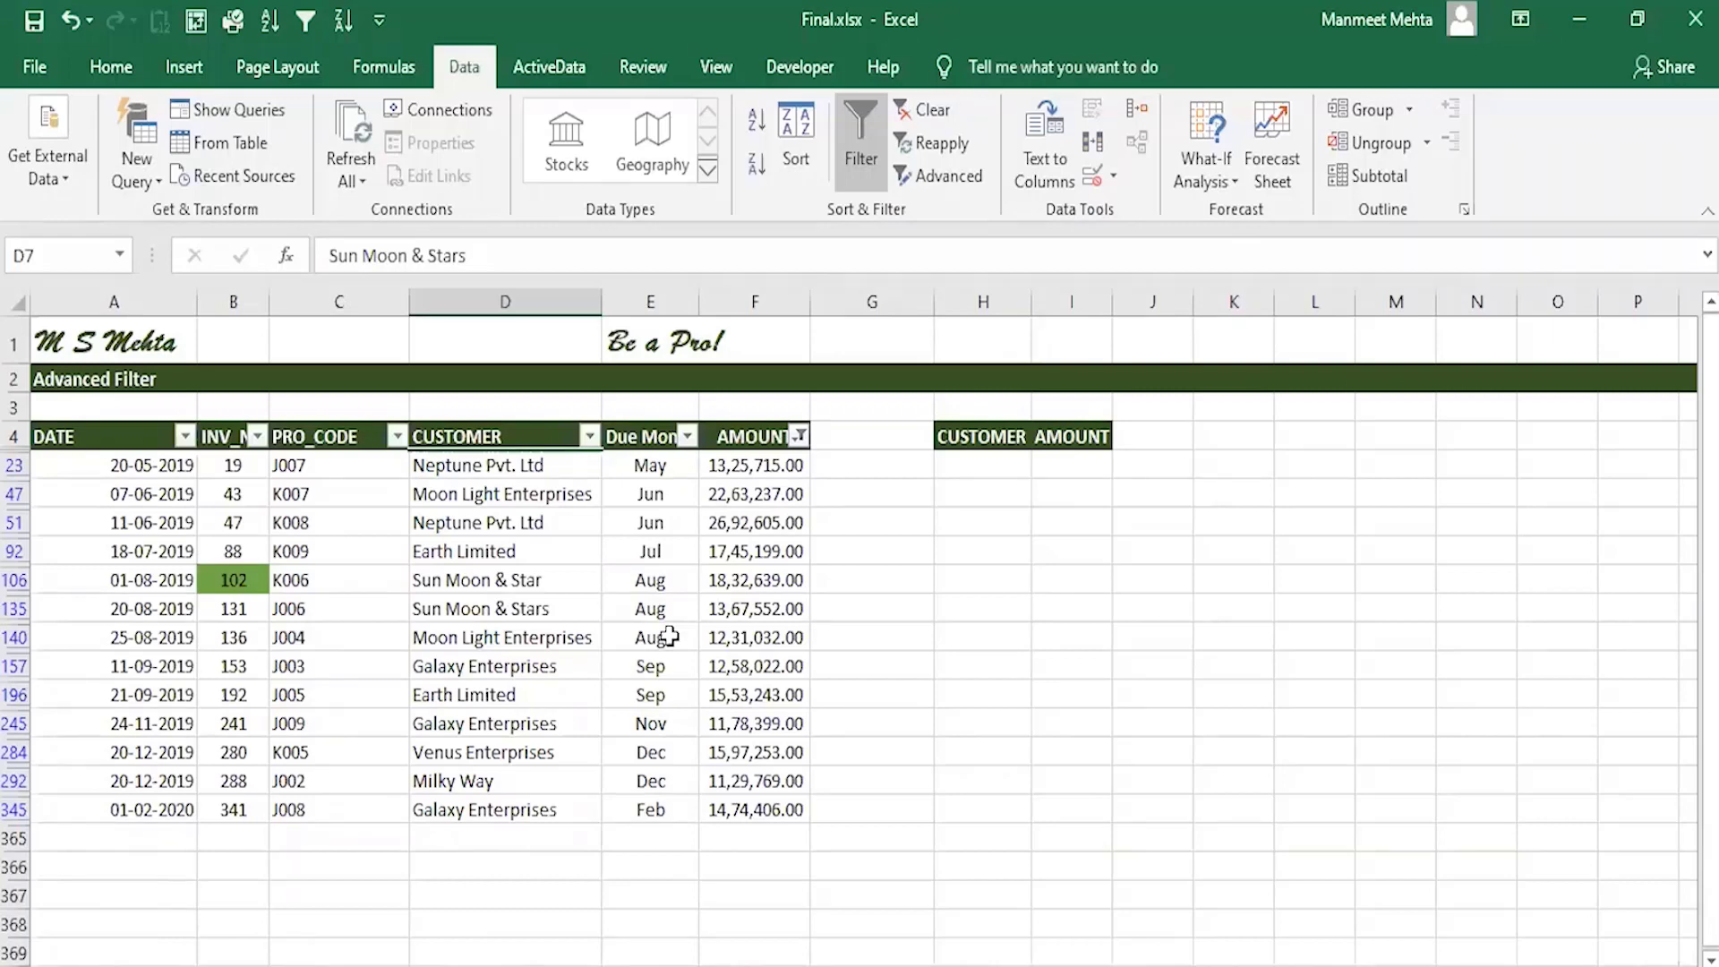
Step: Clear the filter from the AMOUNT column and review the column's number filter options
click(798, 436)
click(708, 573)
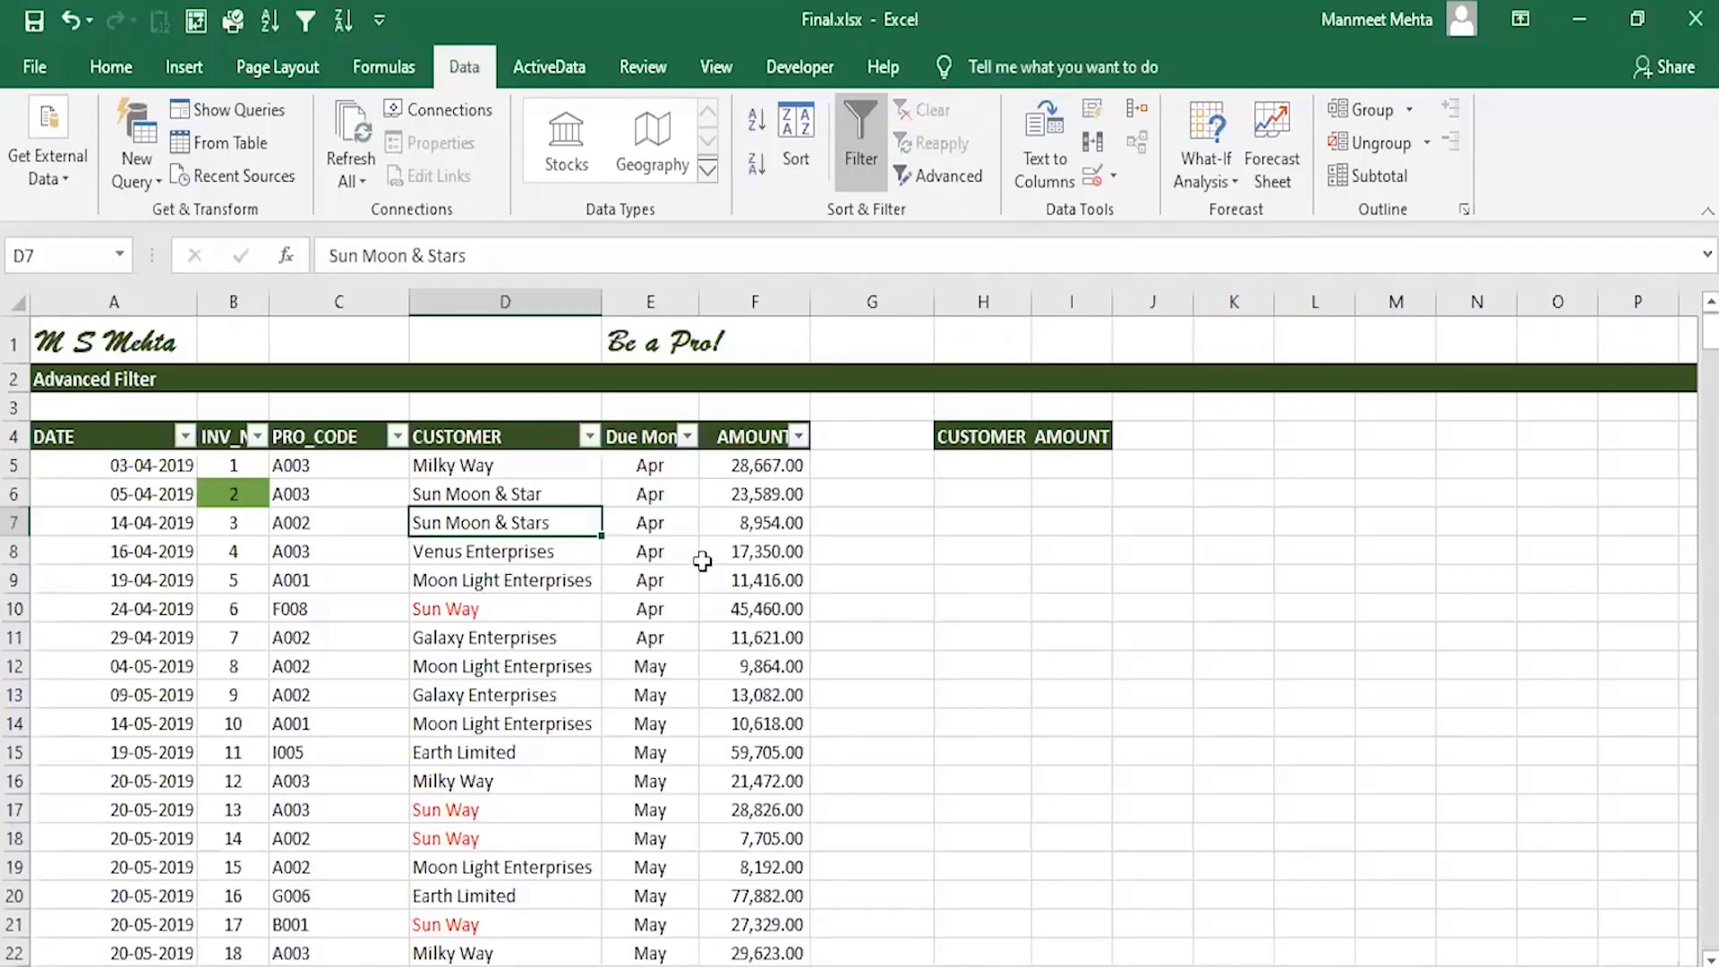
click(798, 436)
mouse_move(746, 658)
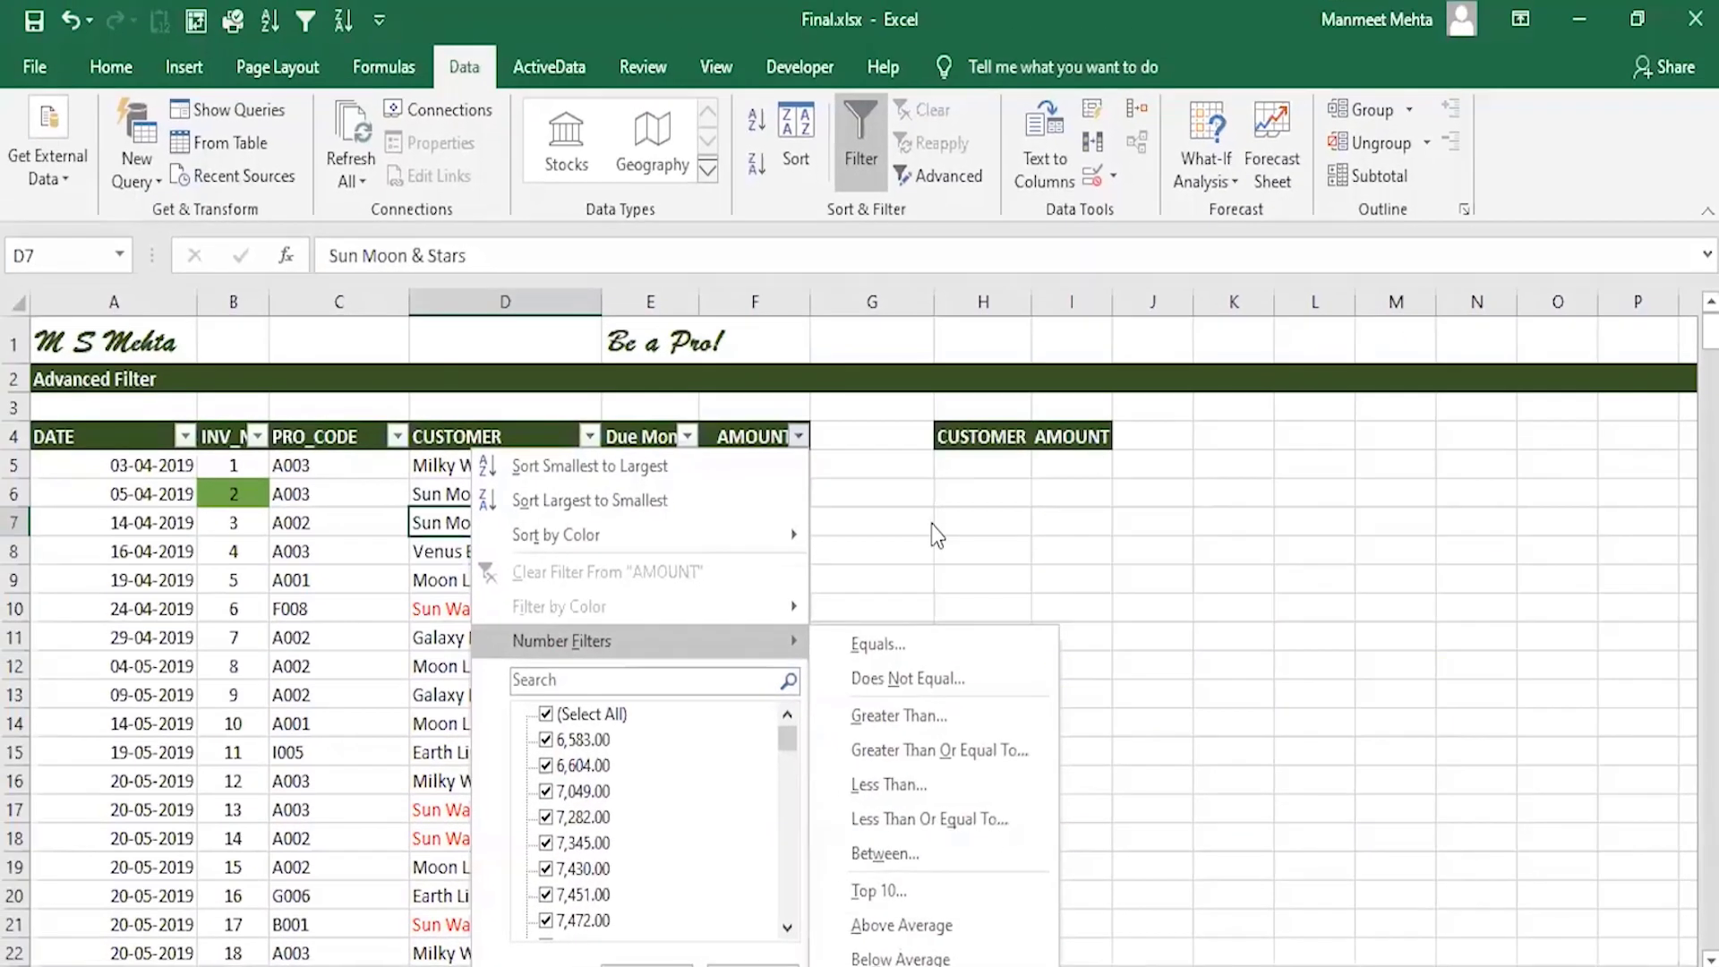
click(623, 350)
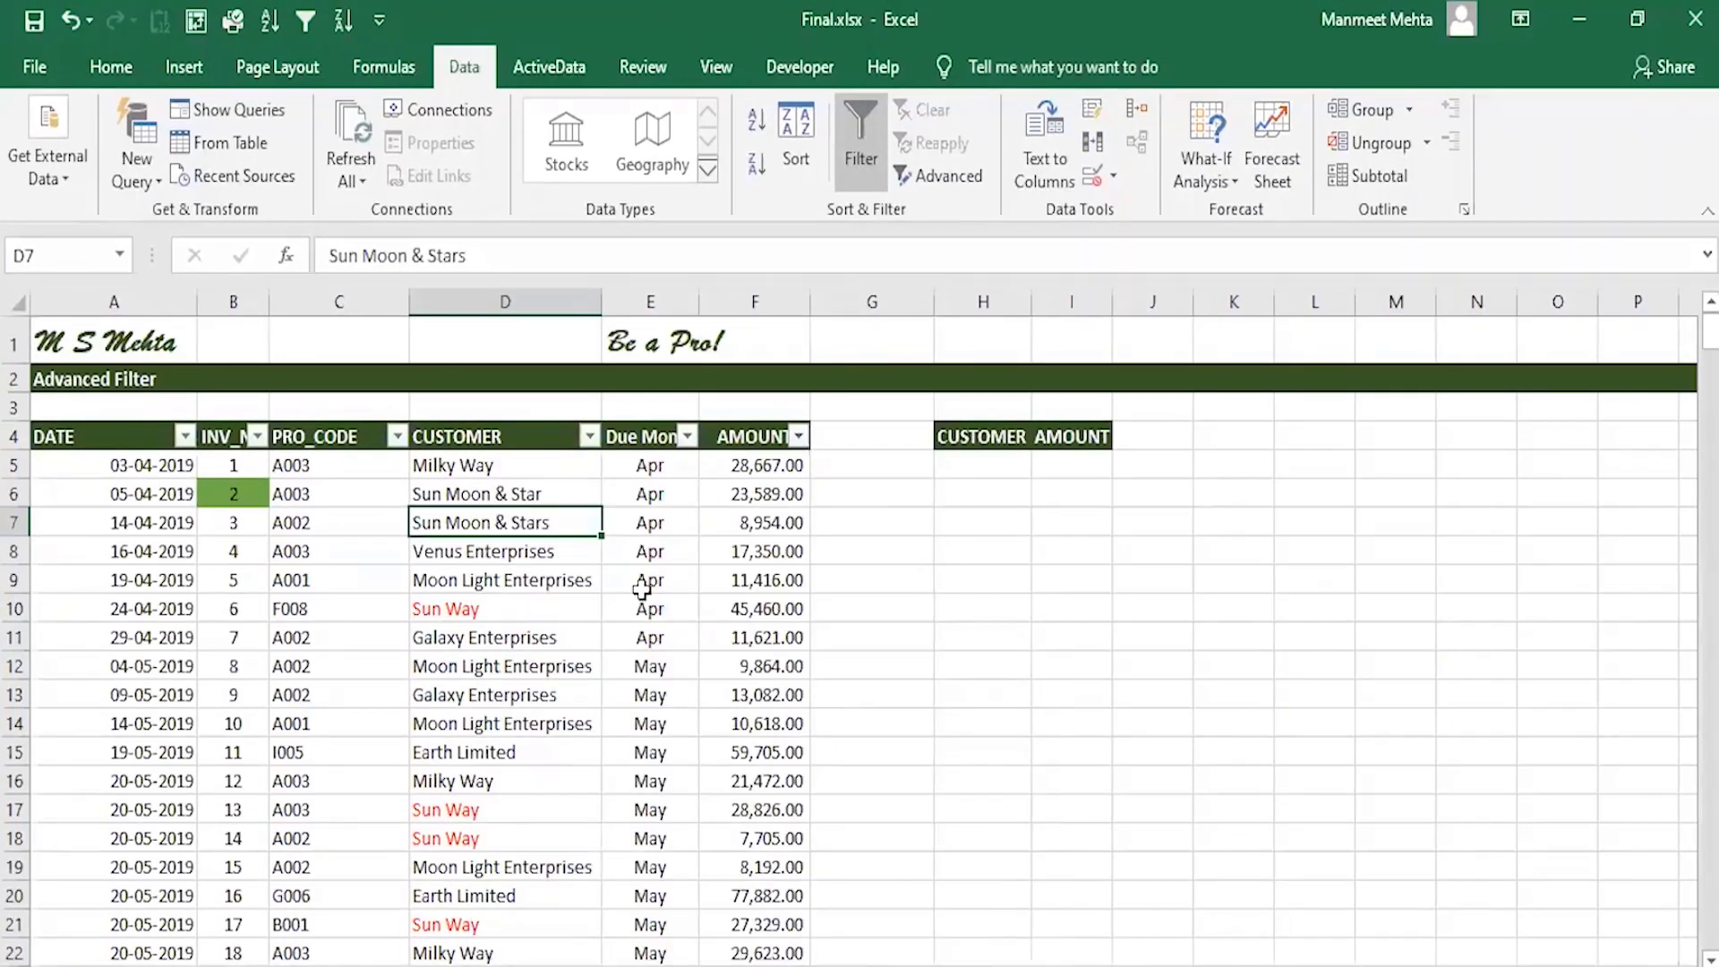
Step: Turn off AutoFilter for the invoice table
key(alt+a)
key(t)
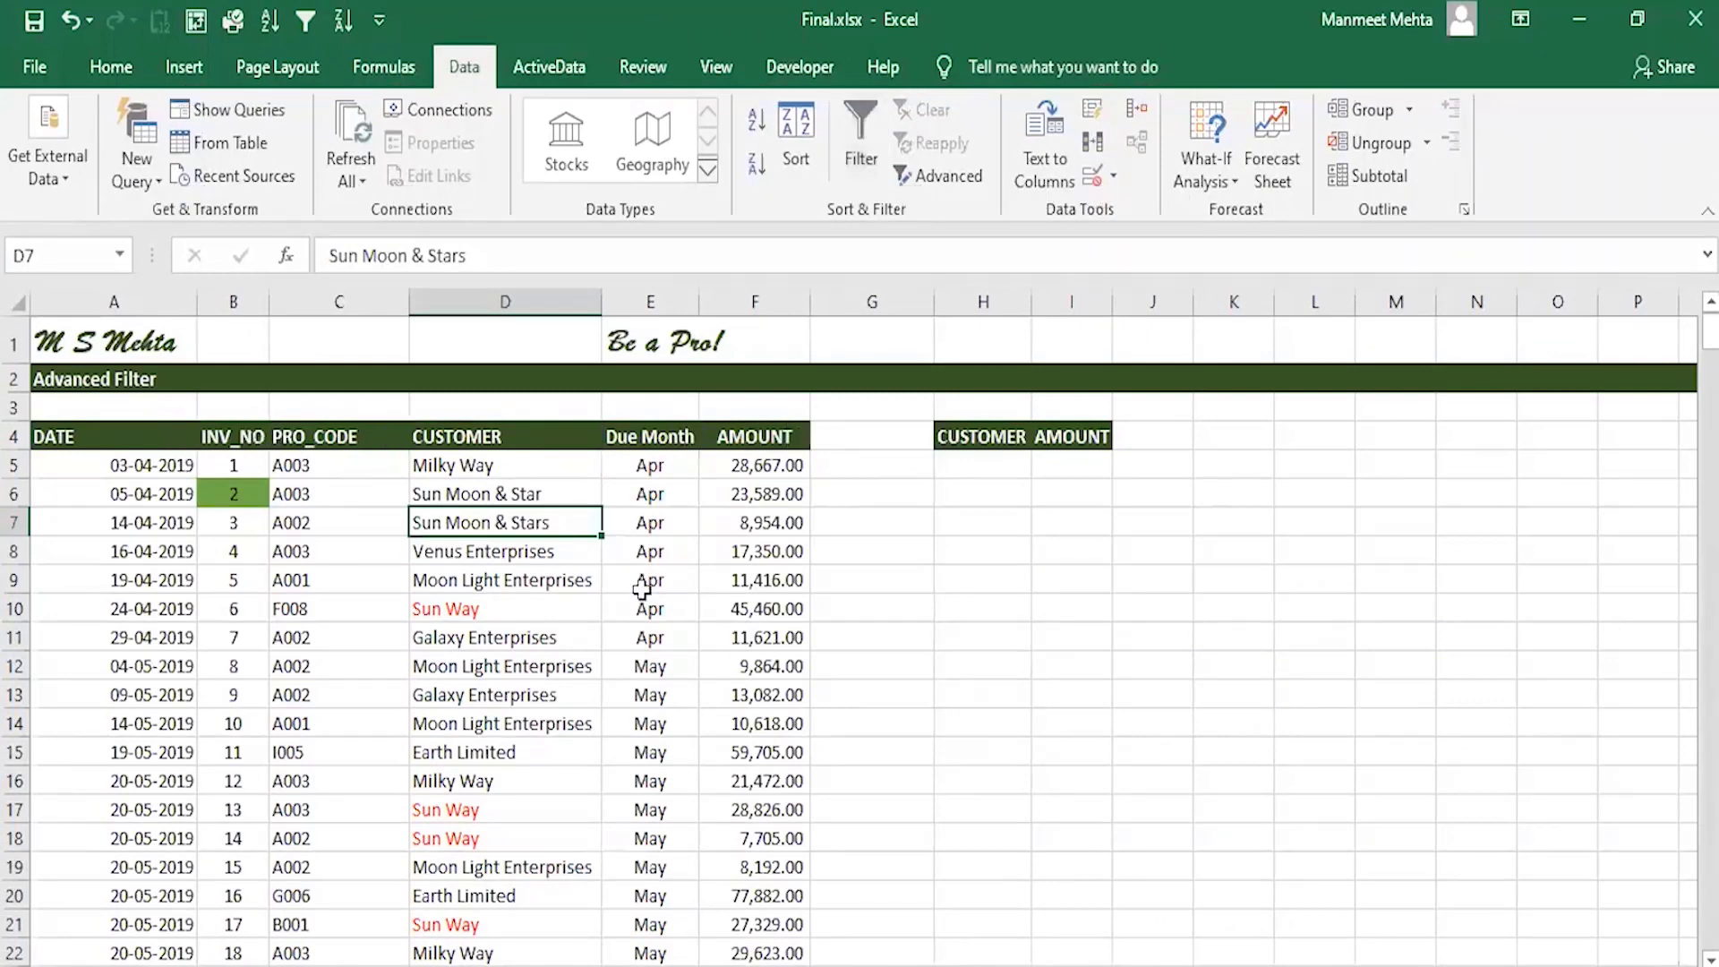
Step: Filter the invoice table by selected cell value, to customer Galaxy Enterprises and due month Jun
click(506, 646)
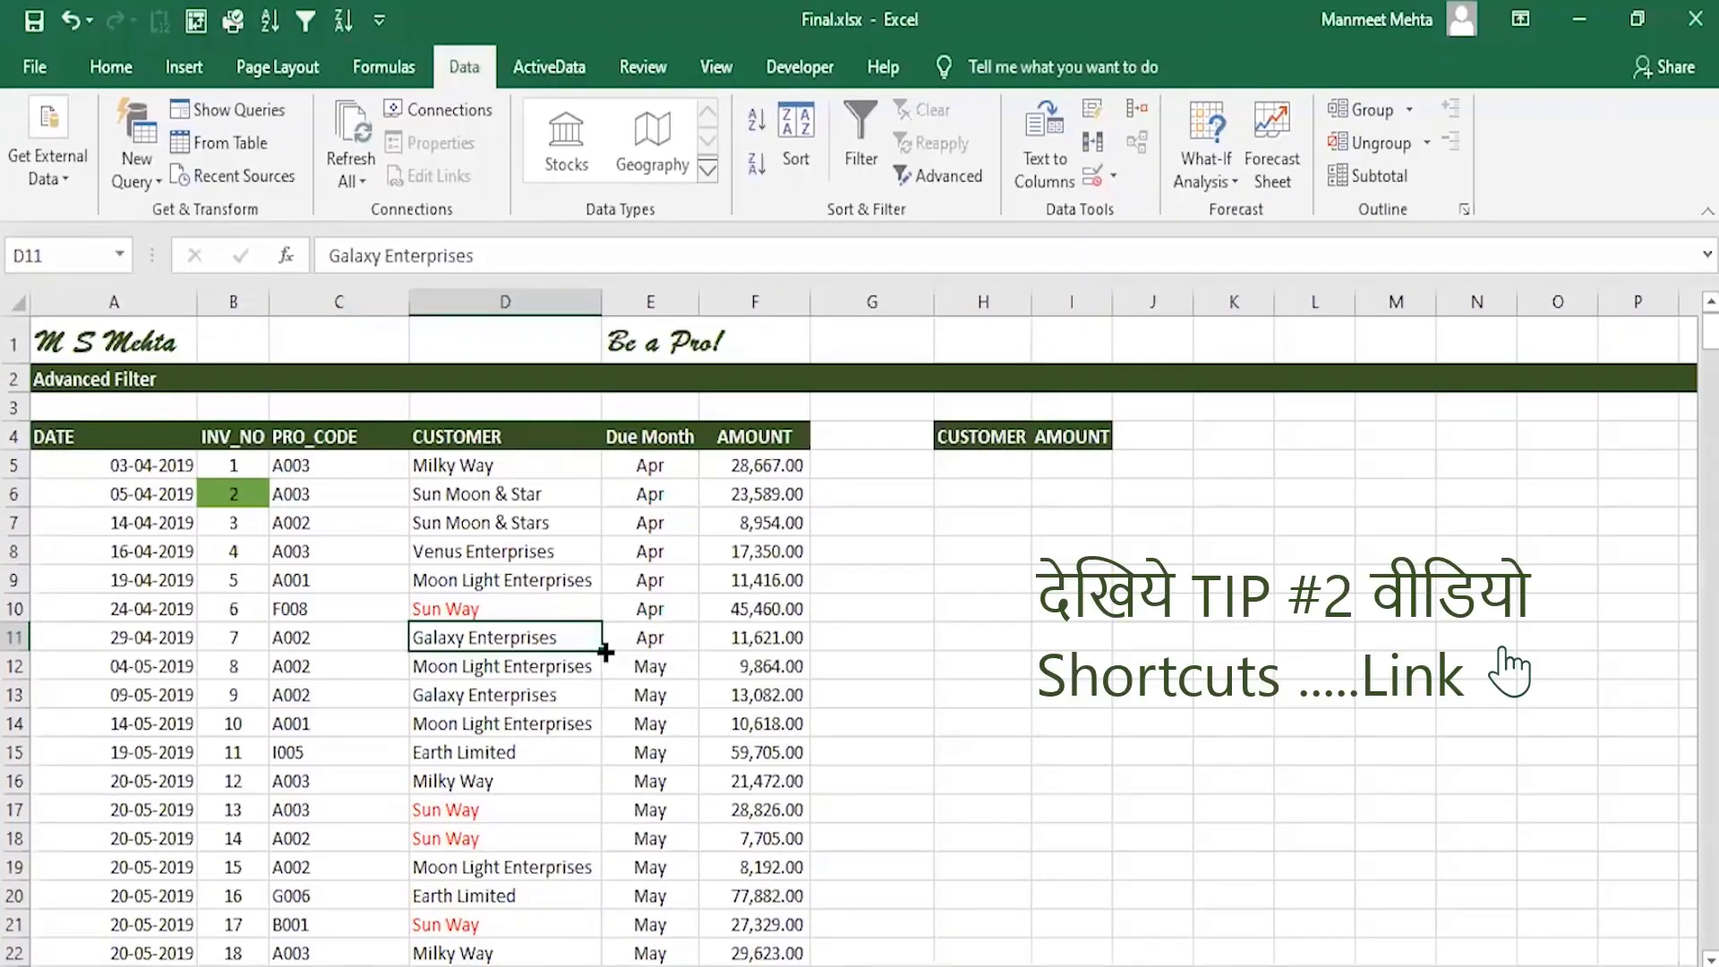
key(alt)
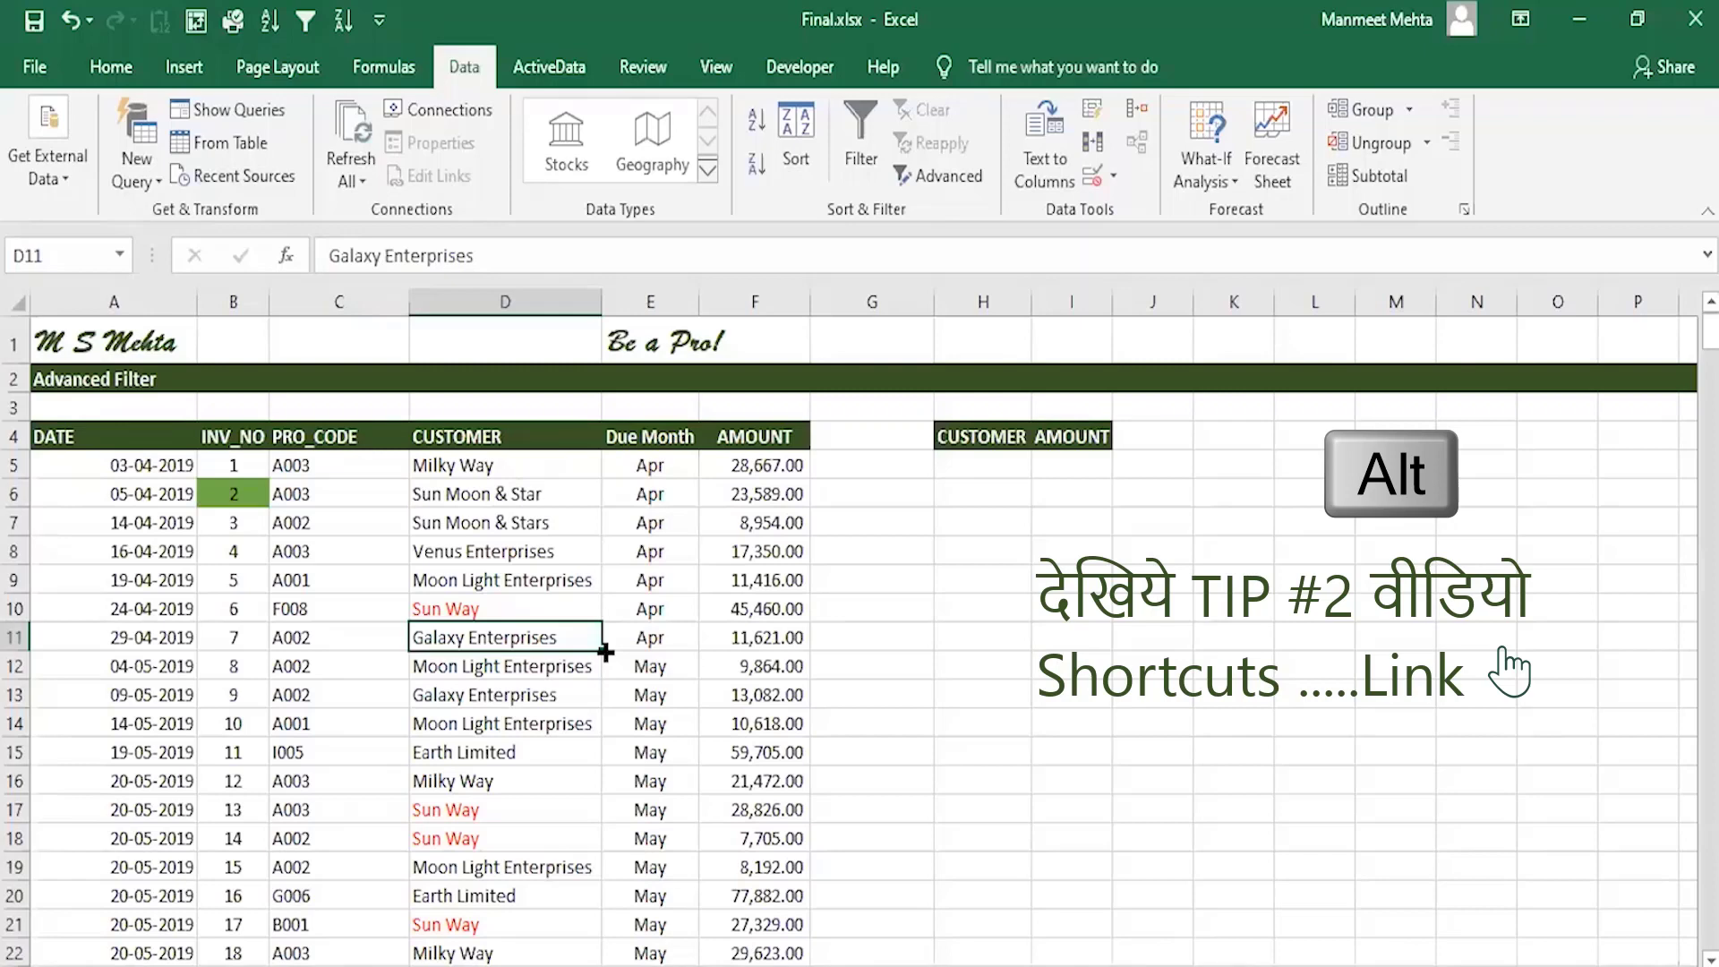
key(alt)
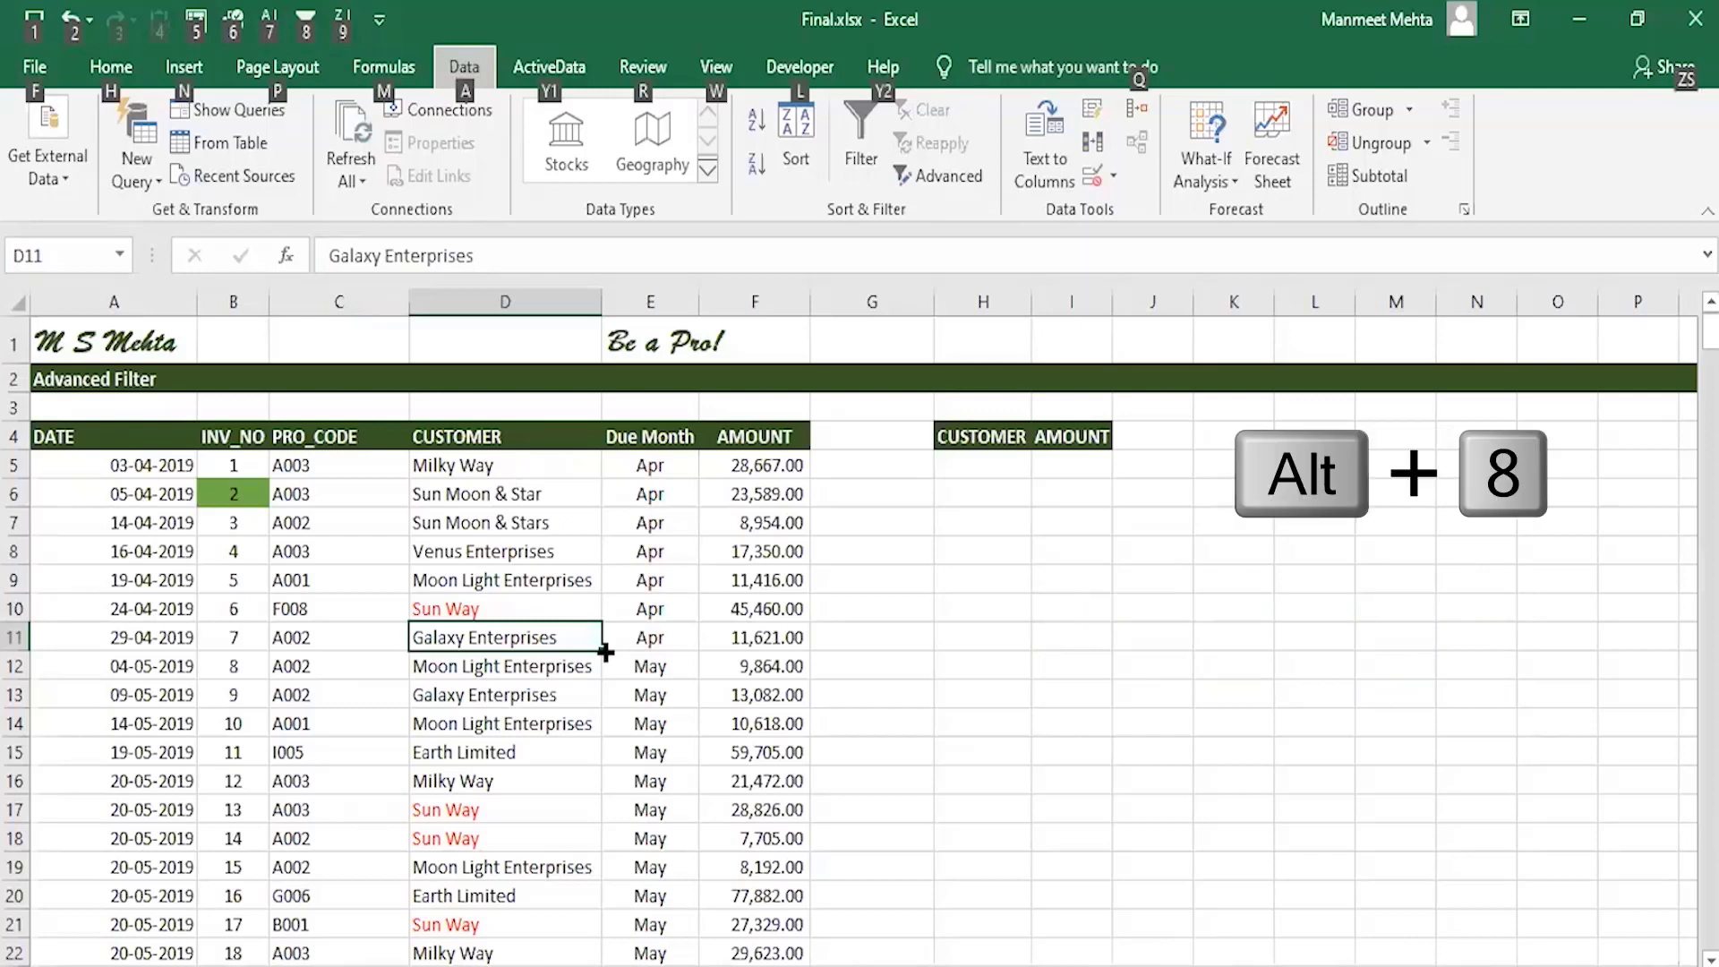
key(8)
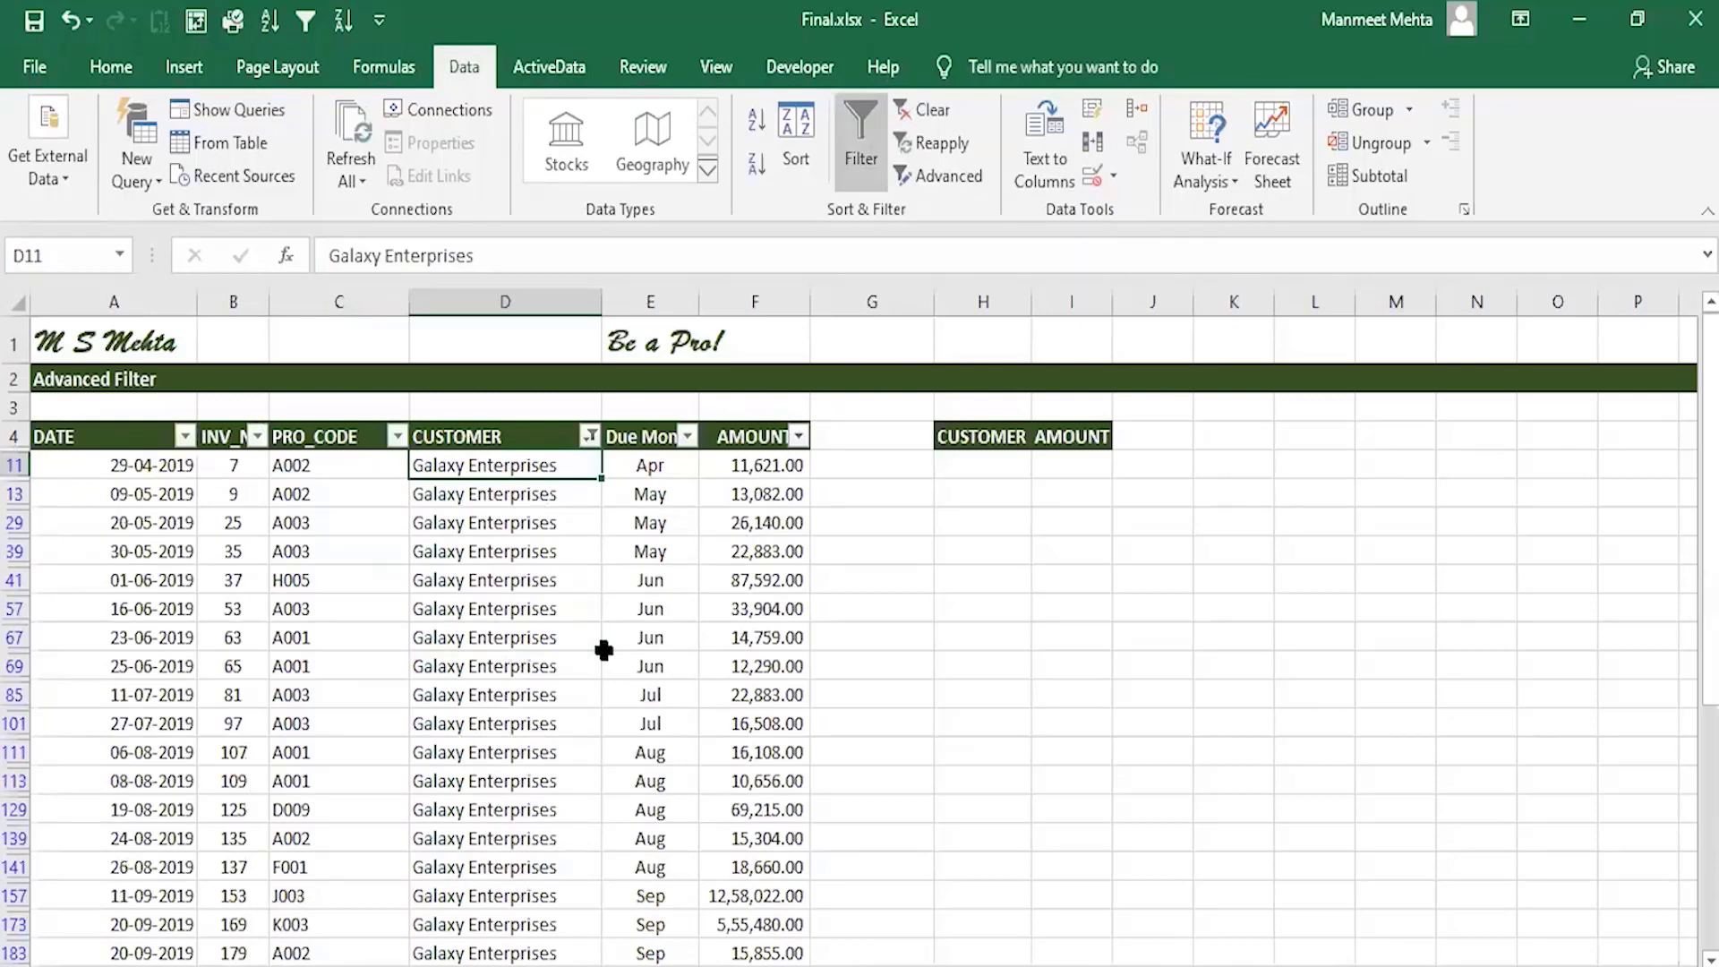
click(654, 582)
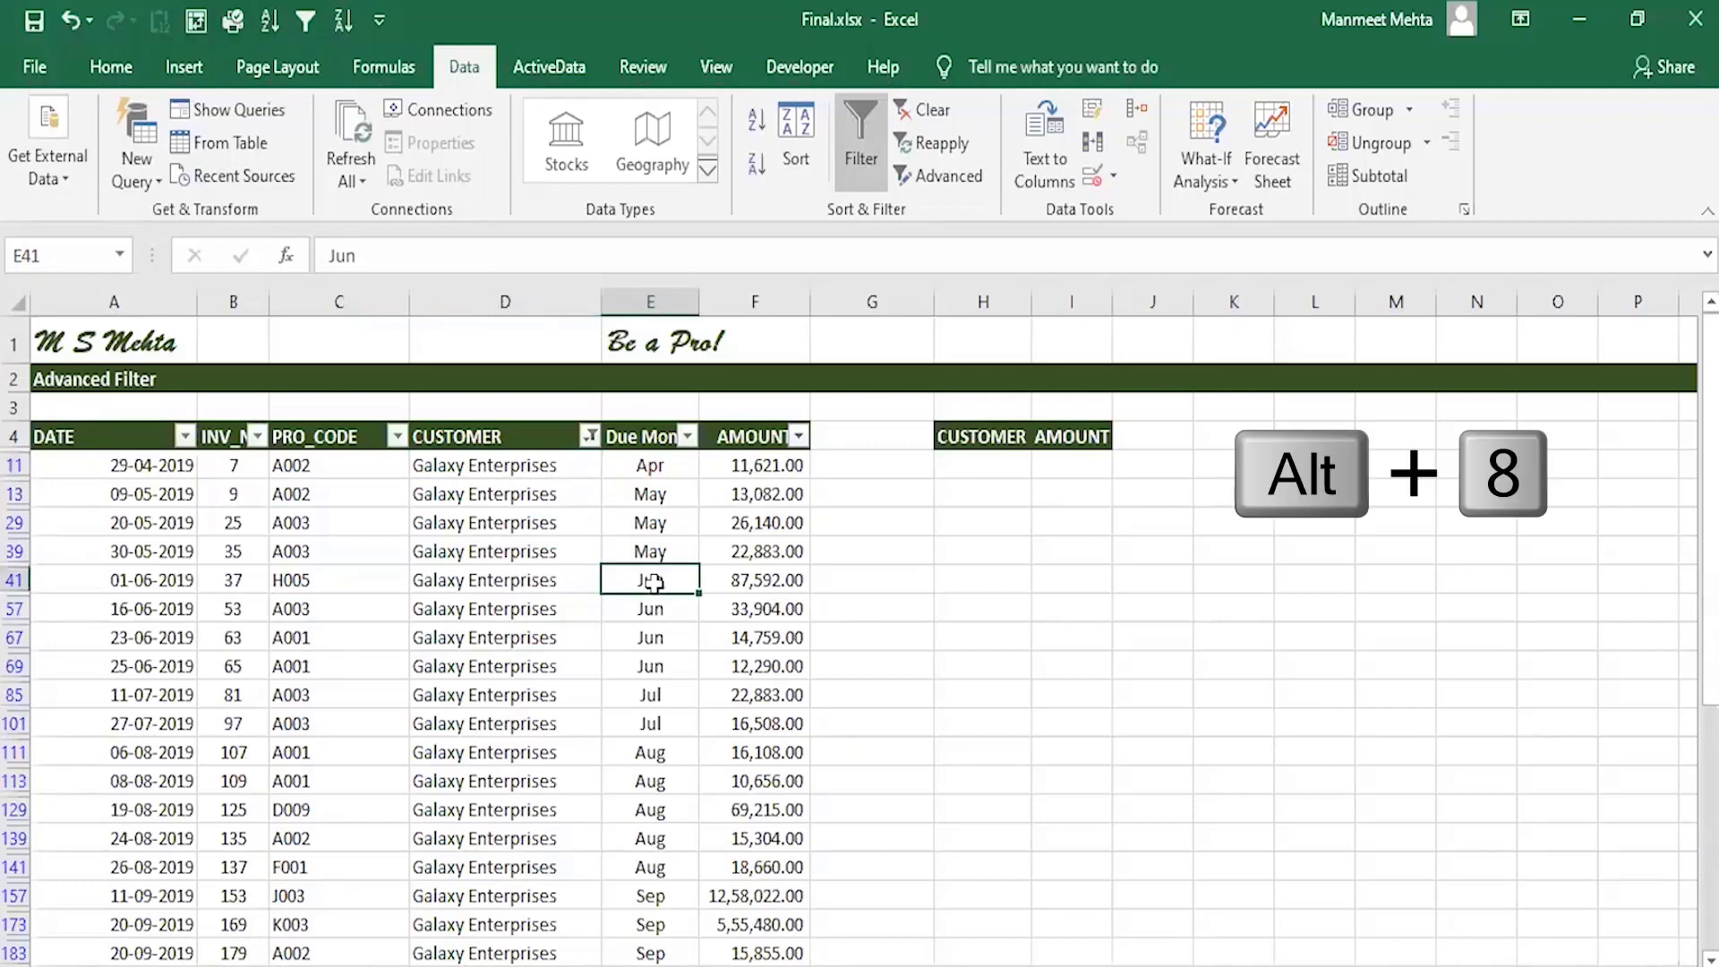
key(alt+8)
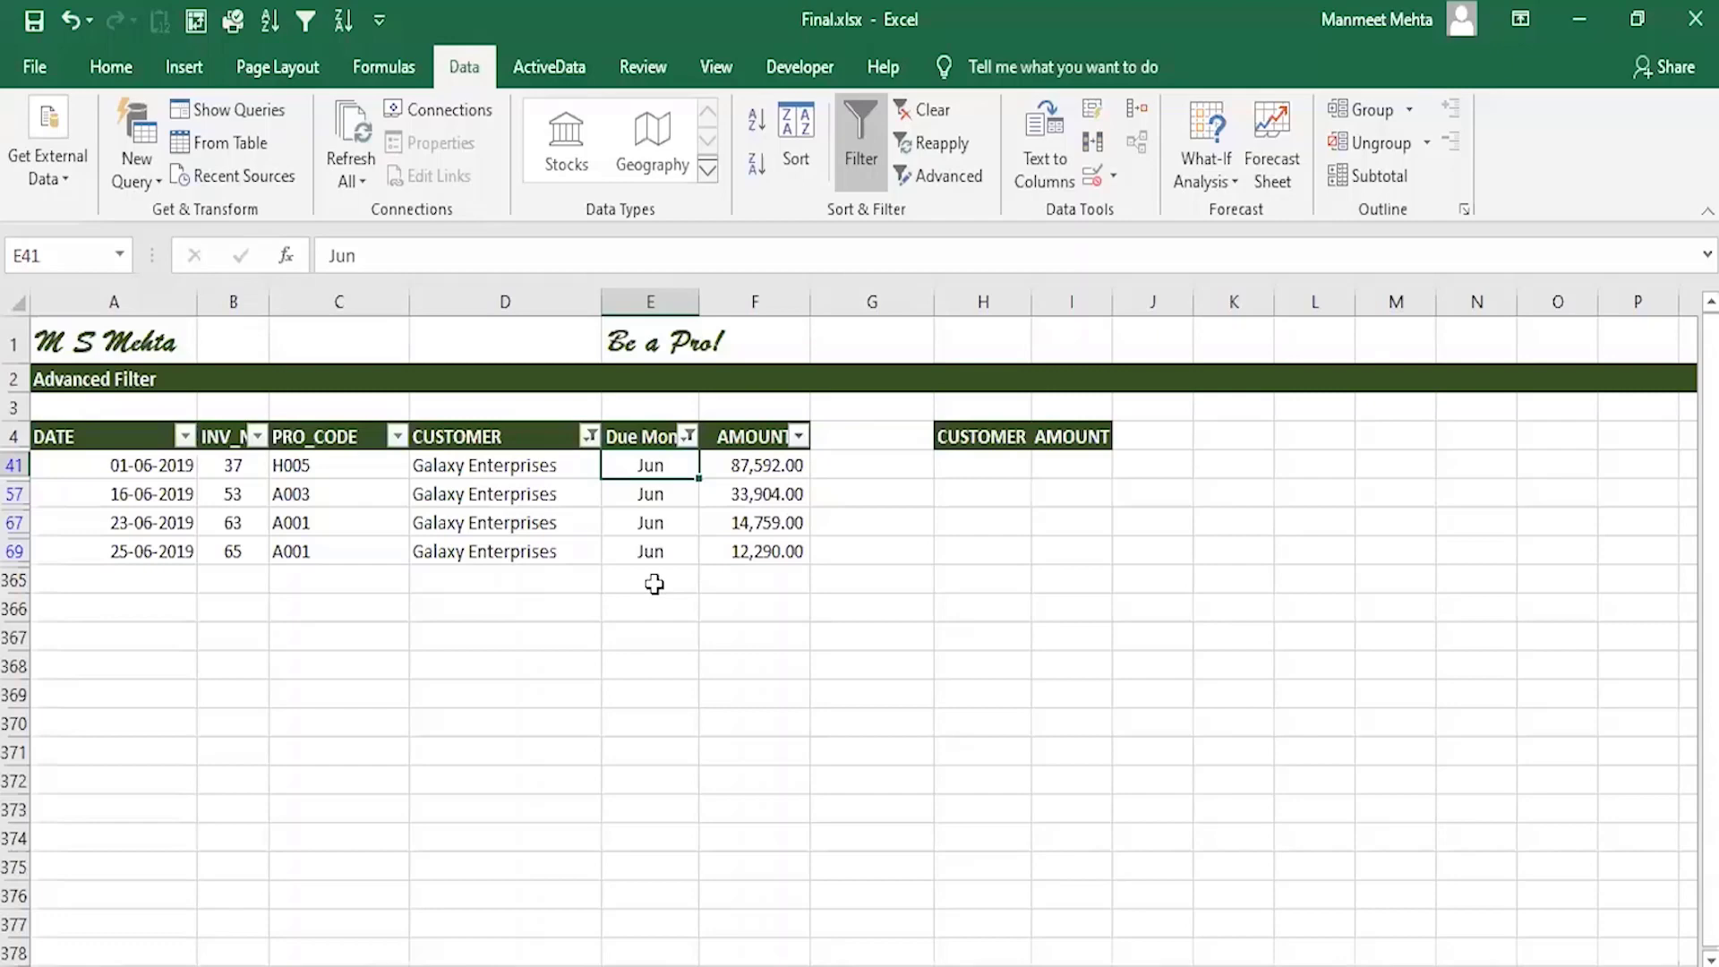
Step: Turn off AutoFilter so the whole invoice list is shown again
key(alt+a)
key(t)
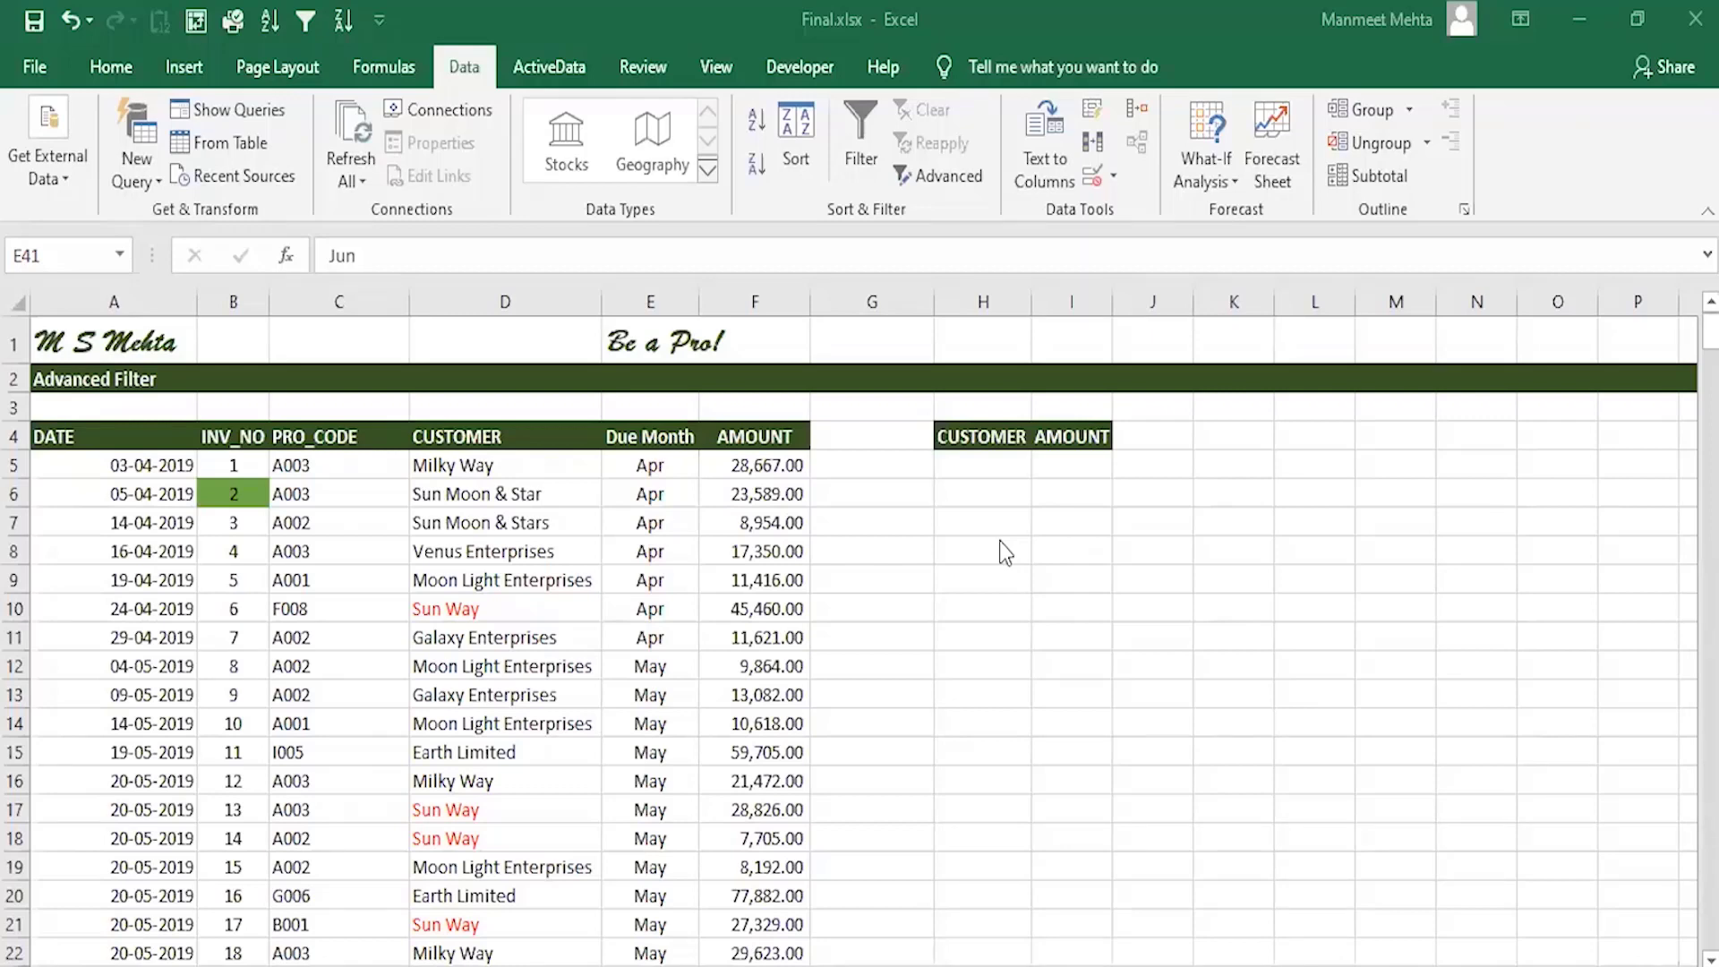
Step: Copy the customer name Galaxy Enterprises into H5 under the CUSTOMER criteria heading and auto-fit column H
click(473, 694)
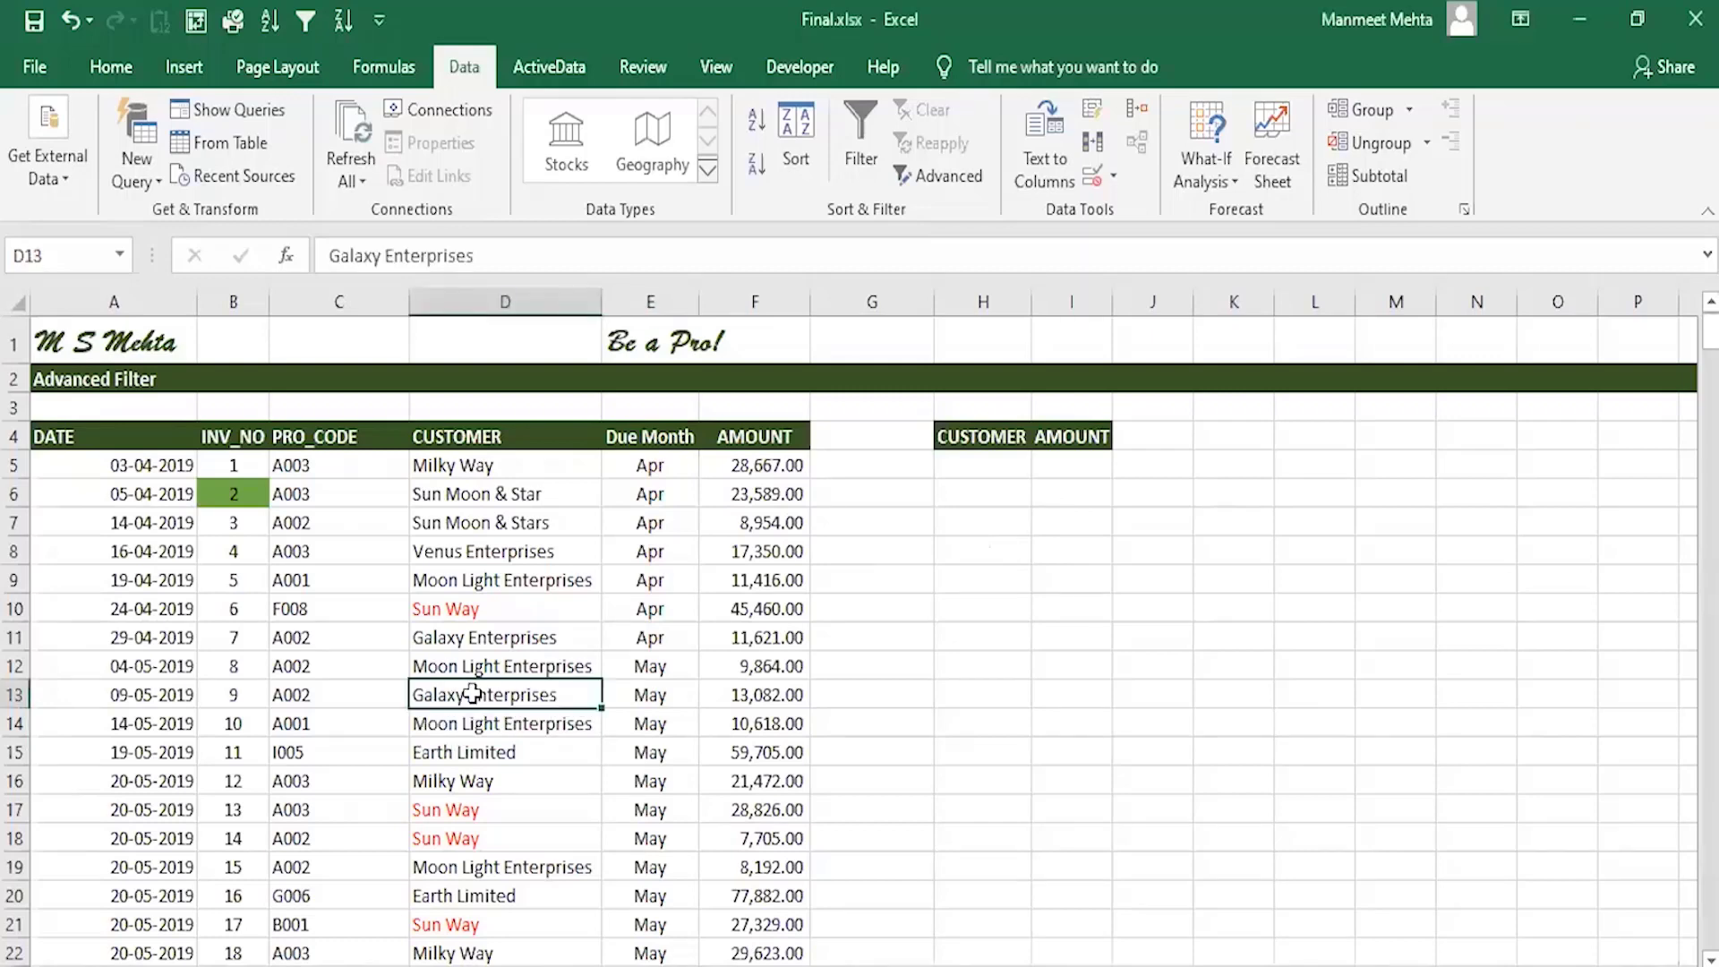
key(ctrl+c)
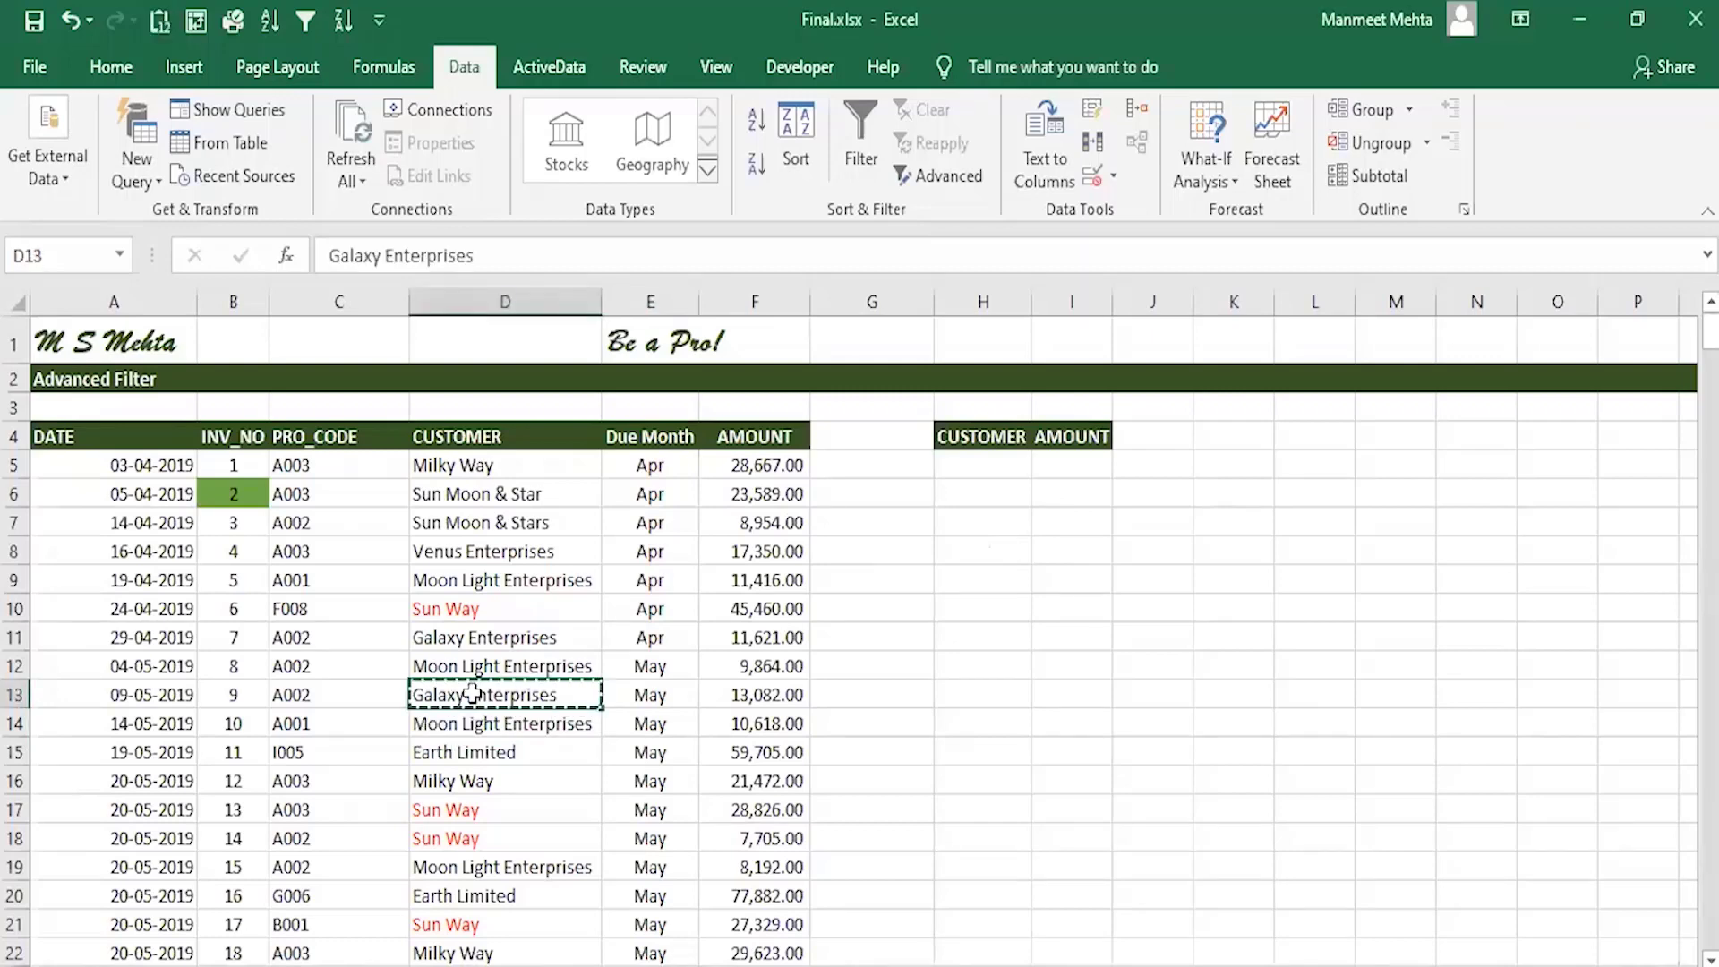
click(988, 455)
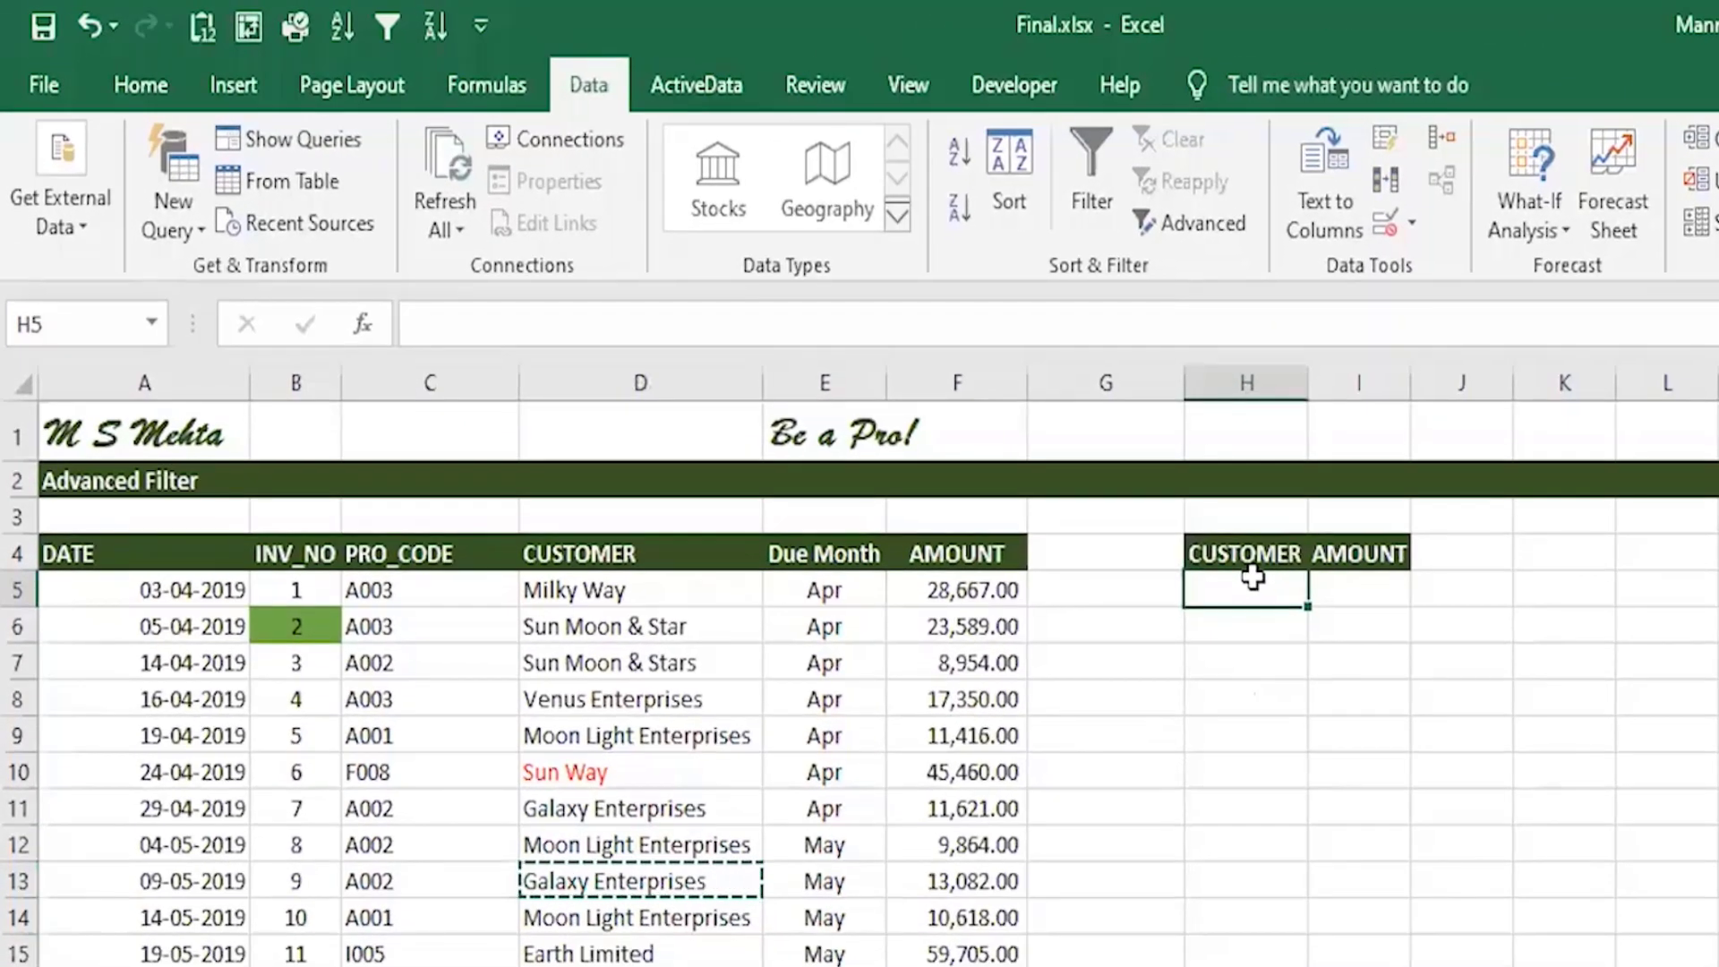
key(ctrl+v)
double_click(1308, 383)
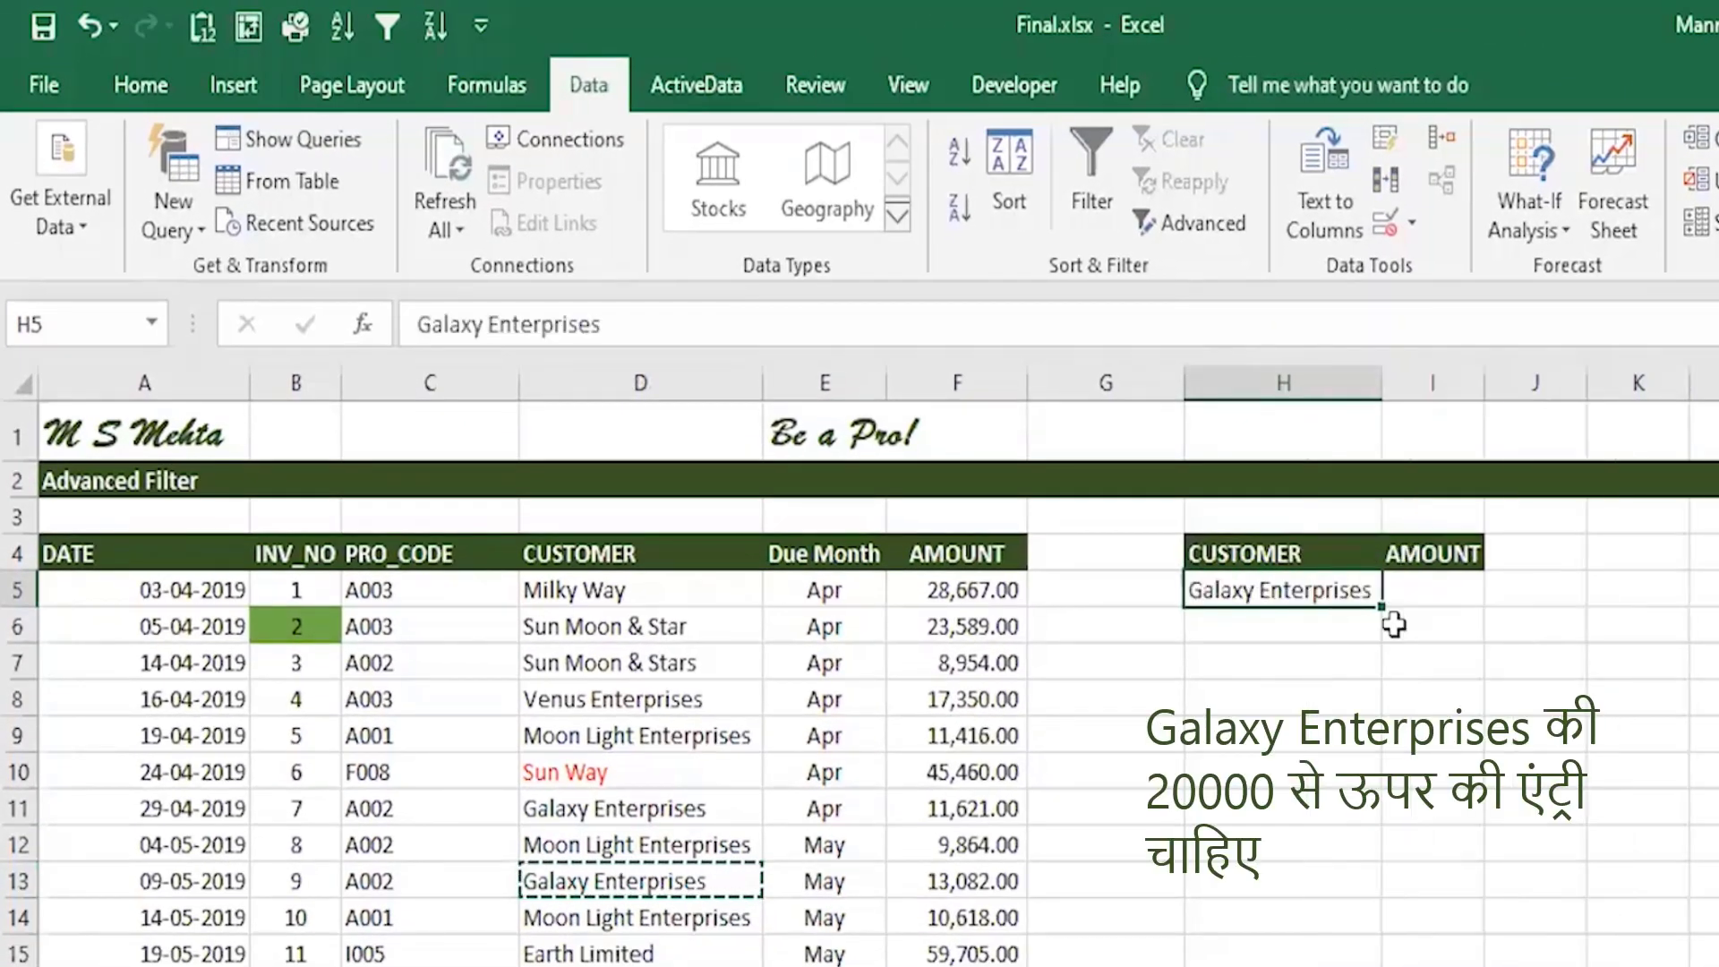
Step: Enter the criterion >20000 in I5 under the AMOUNT criteria heading
click(1426, 587)
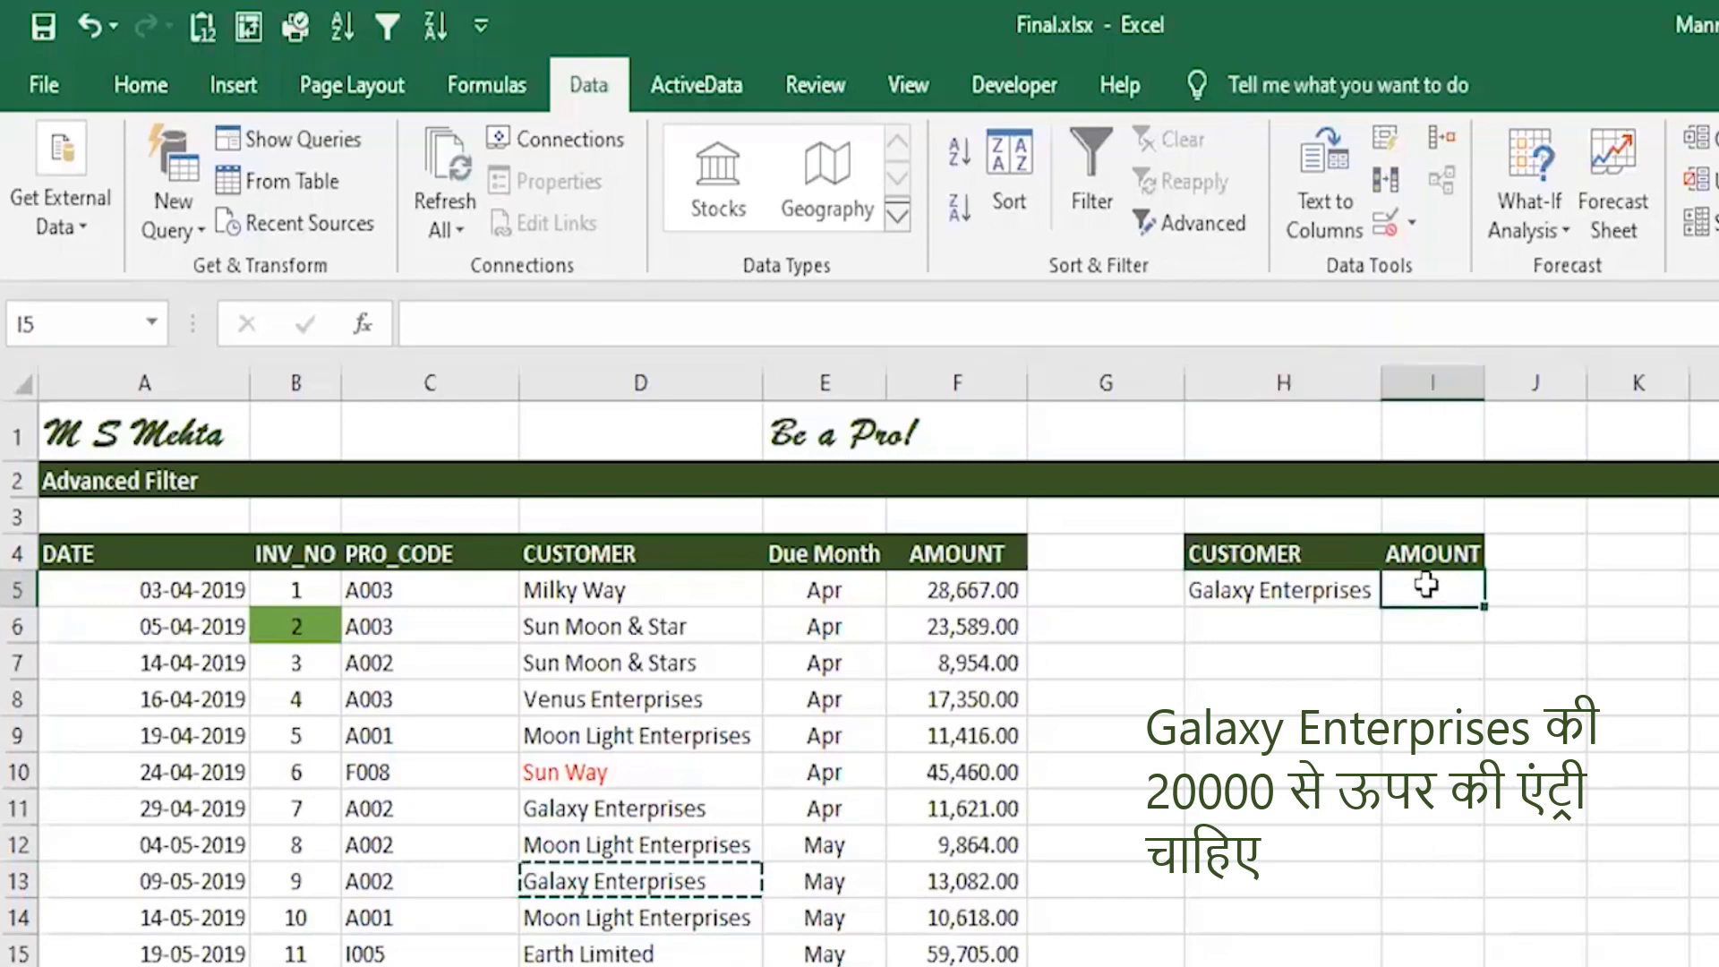
text(>)
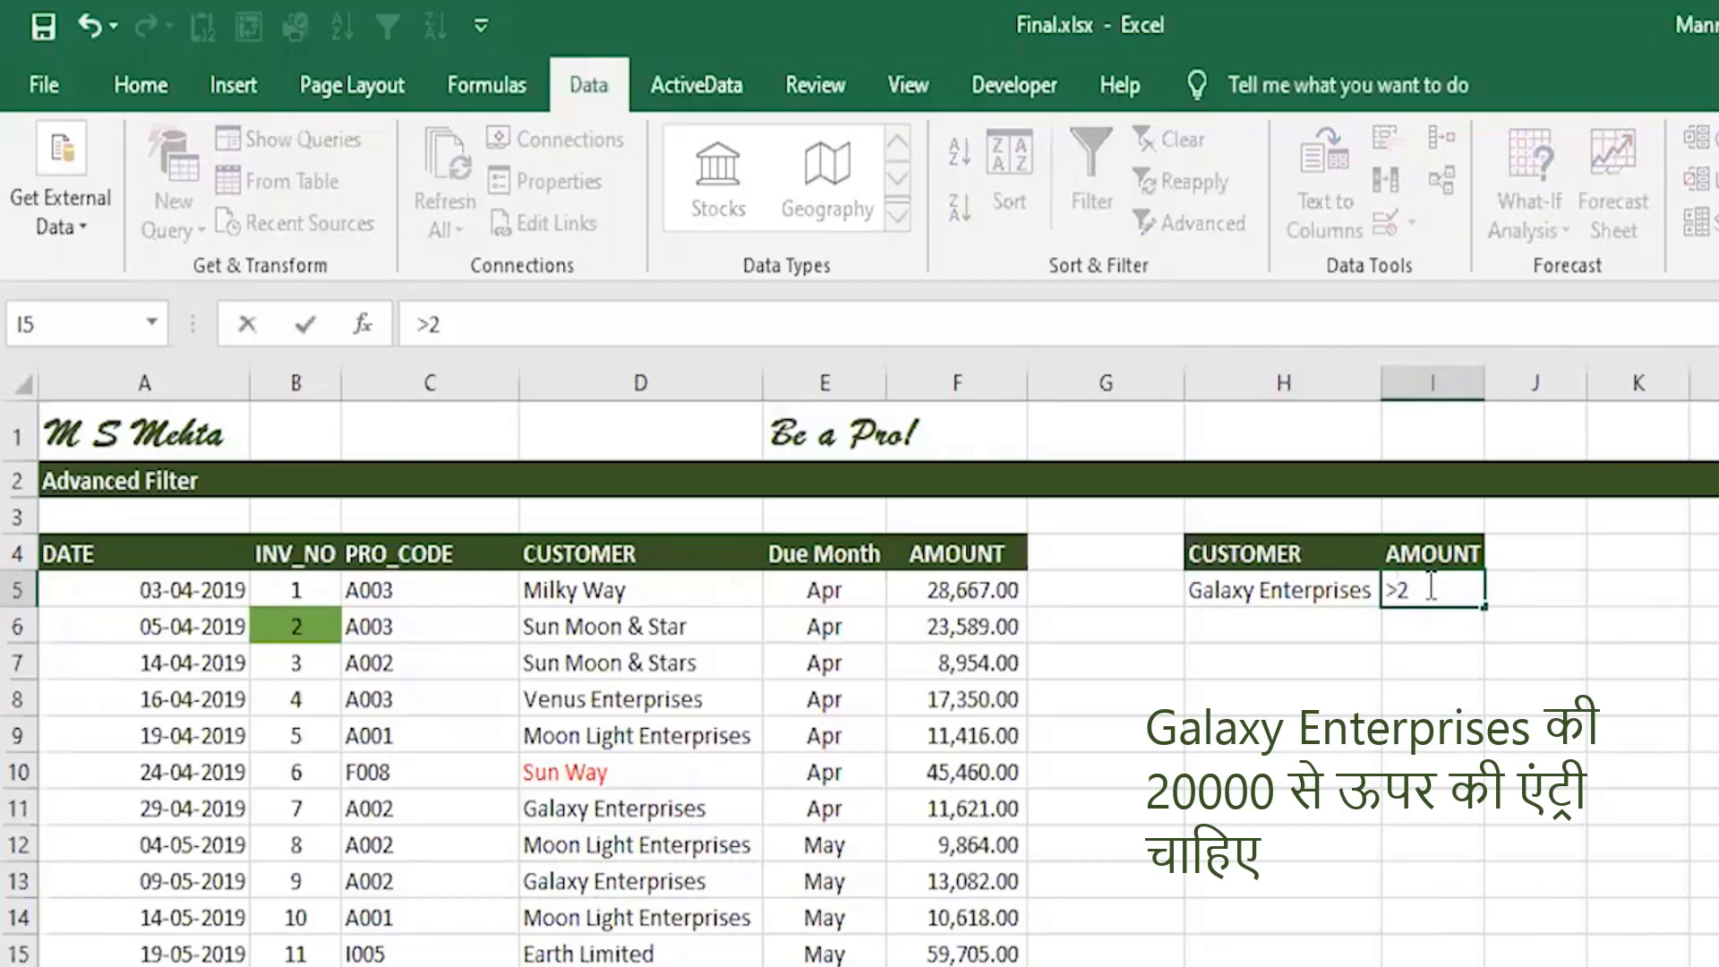
text(20000)
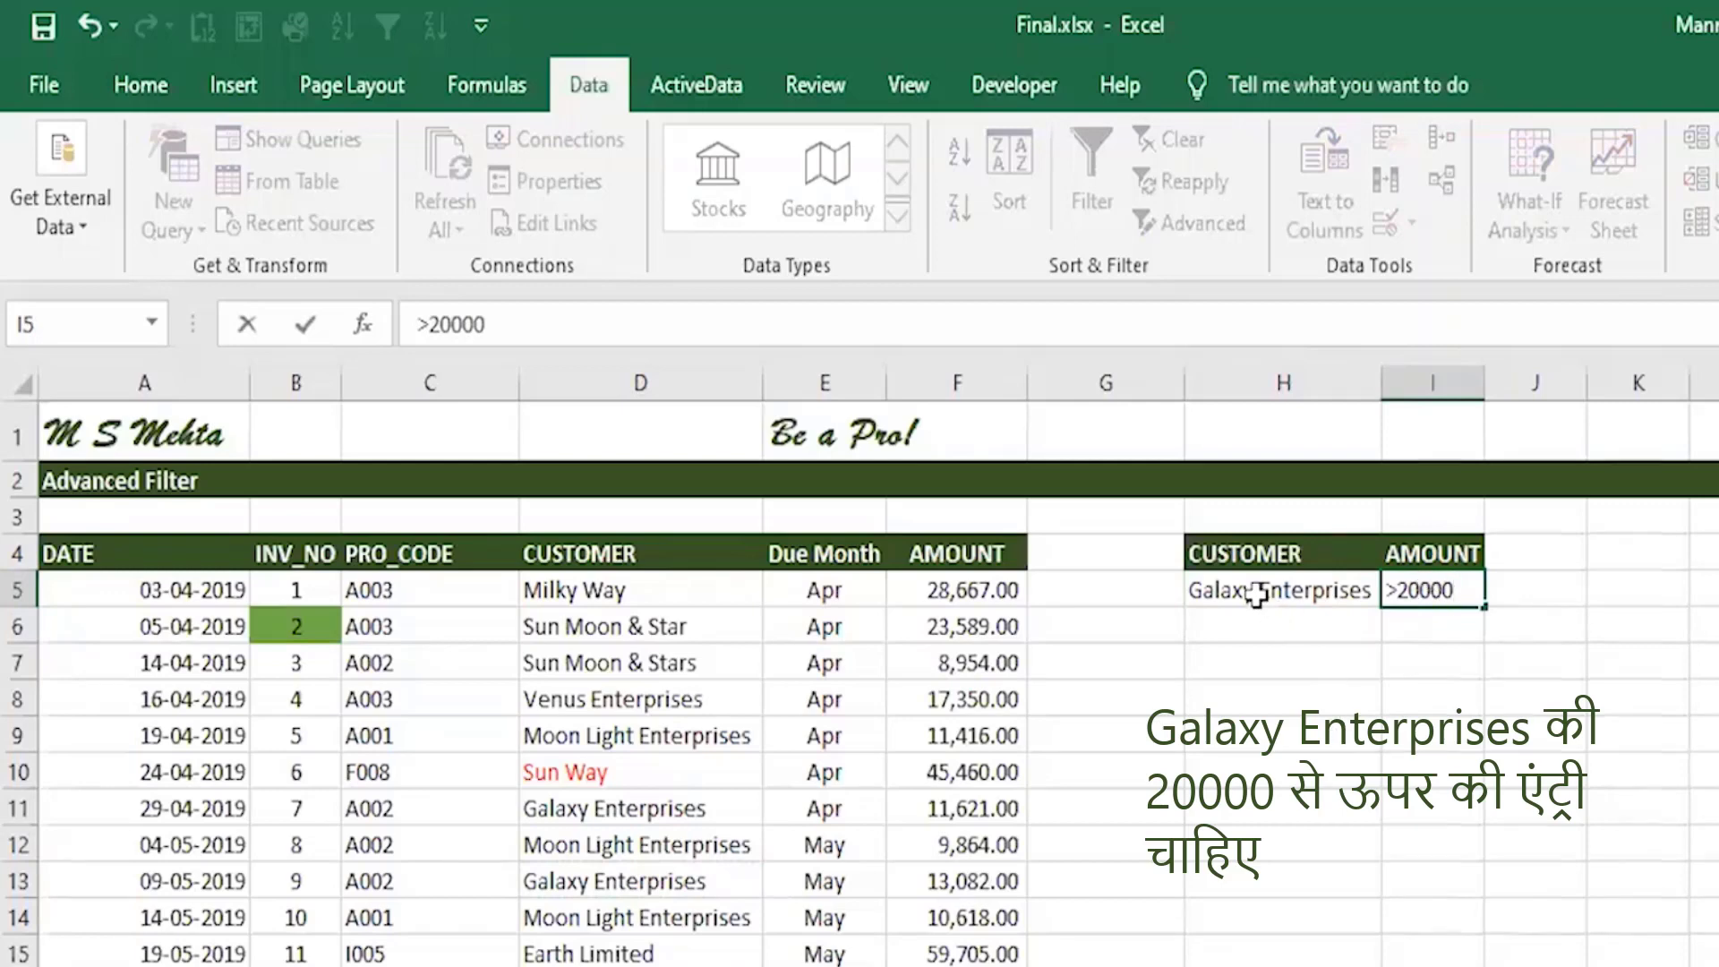
click(1273, 698)
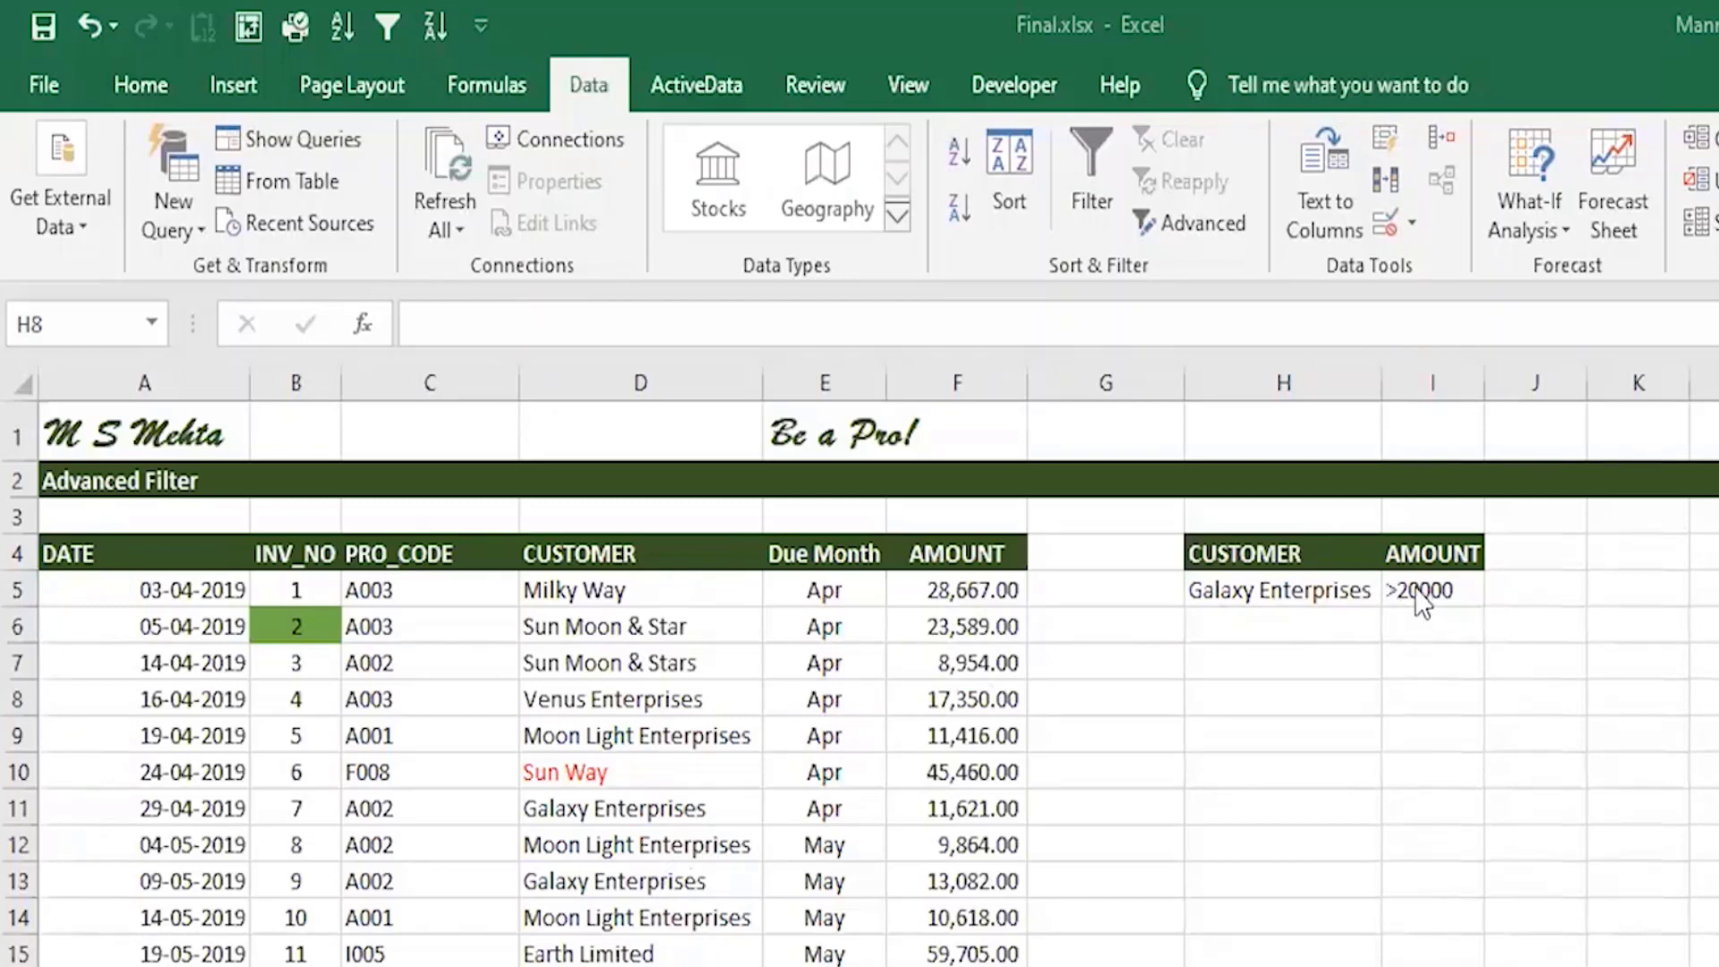
Step: Set up an Advanced Filter with list range A4:F364 and criteria range H4:I5
click(1227, 234)
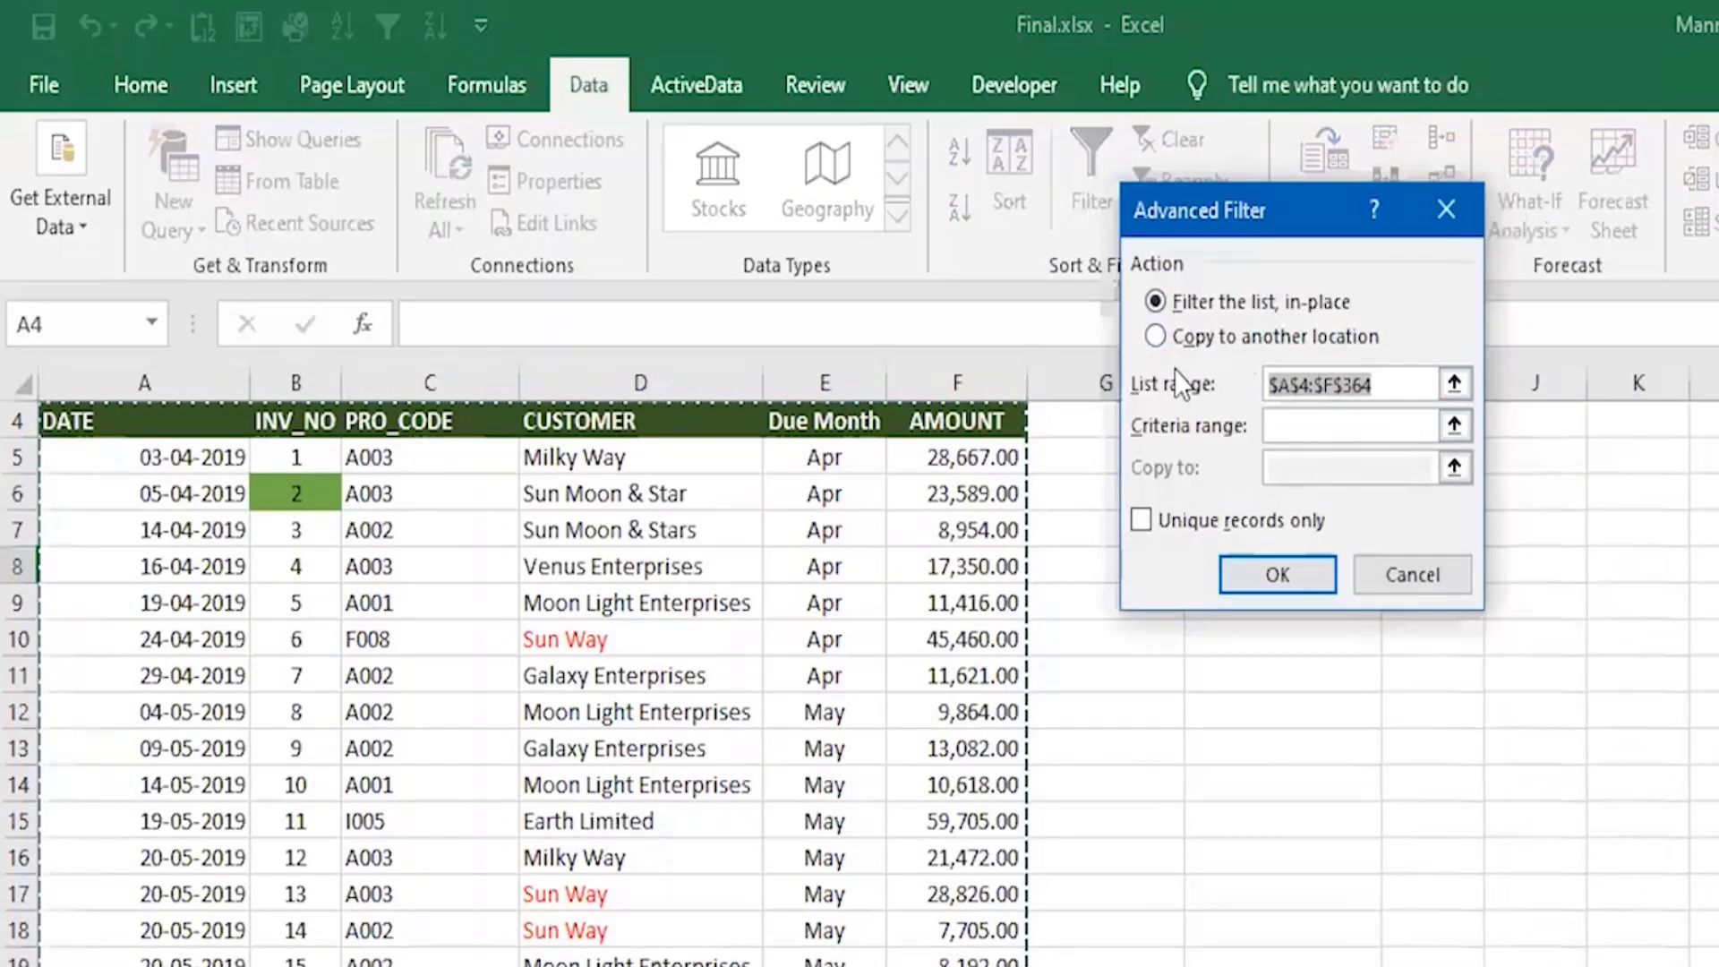
click(1319, 392)
drag(1287, 223, 1319, 587)
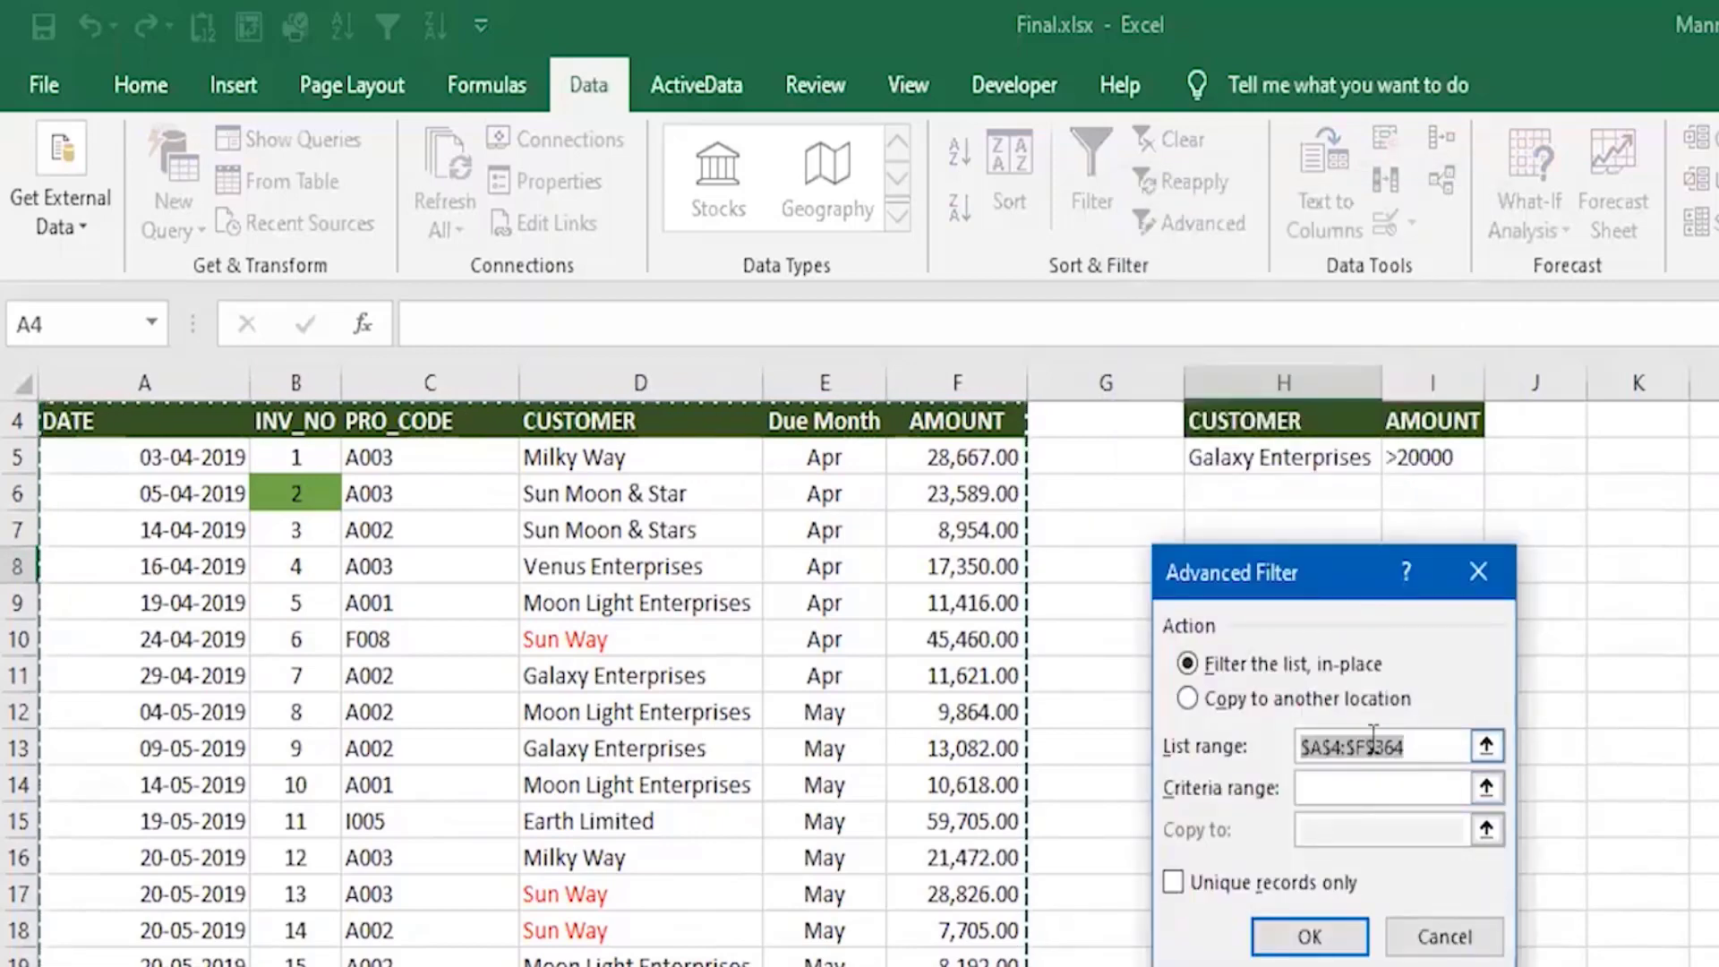
scroll(752, 714, down, 3)
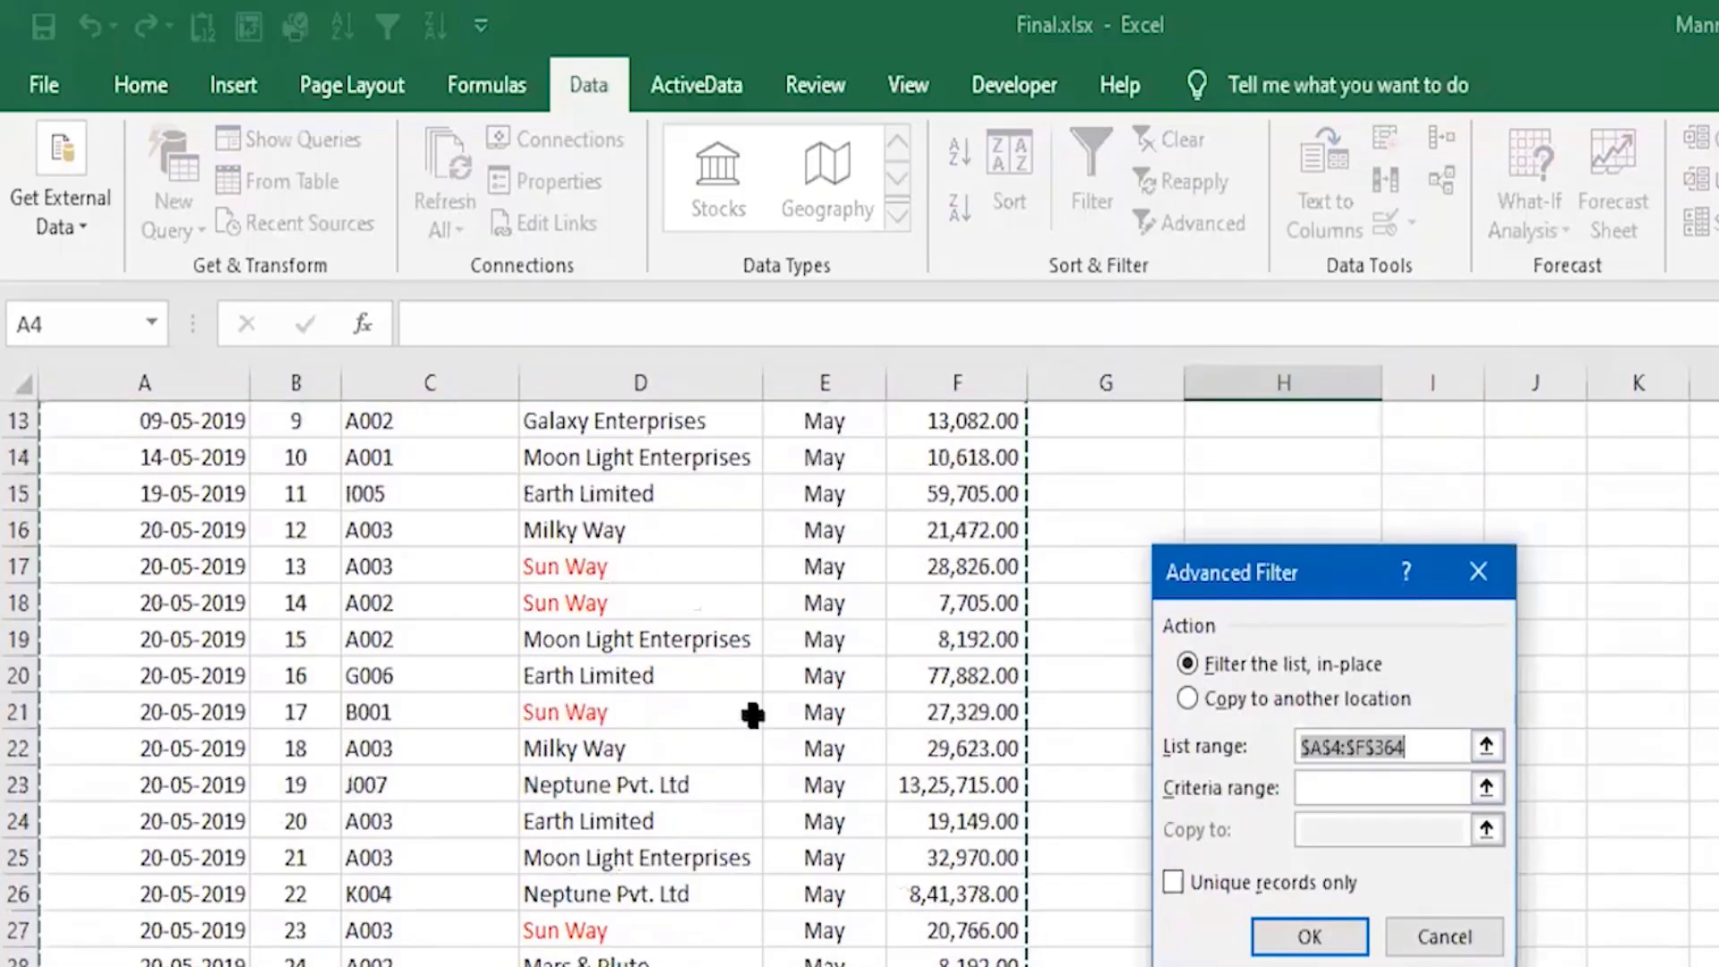
scroll(753, 714, down, 6)
scroll(753, 714, up, 10)
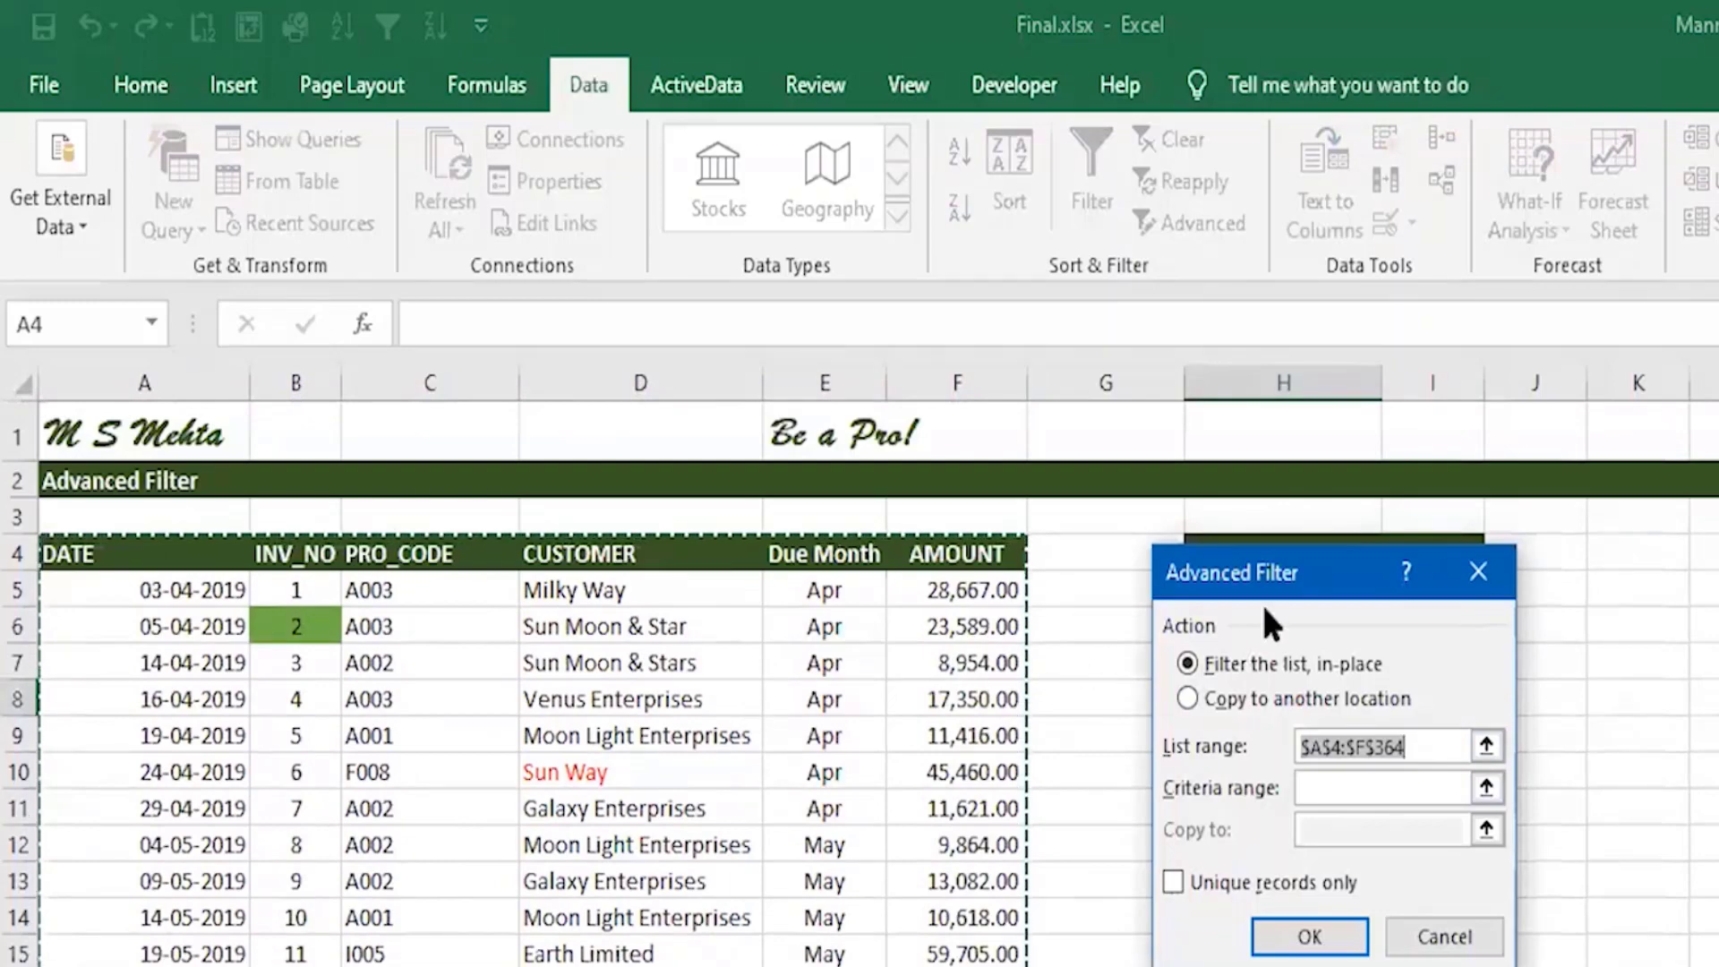
drag(1297, 580, 1331, 736)
click(1363, 954)
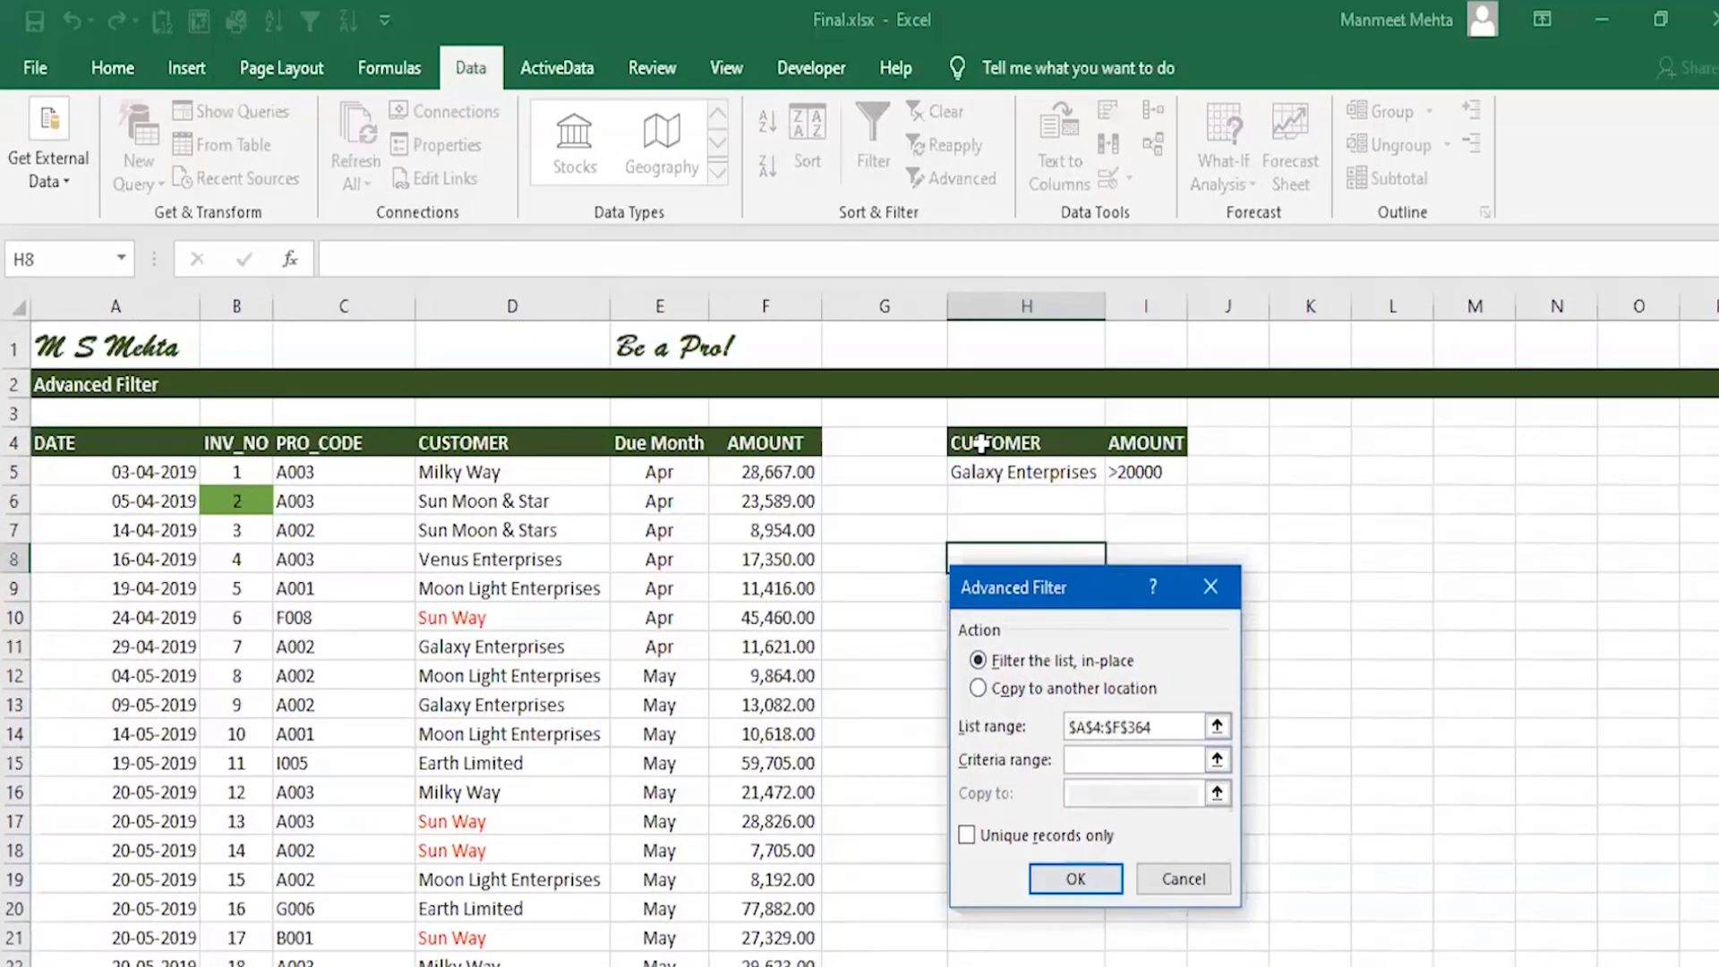
drag(981, 442, 1133, 479)
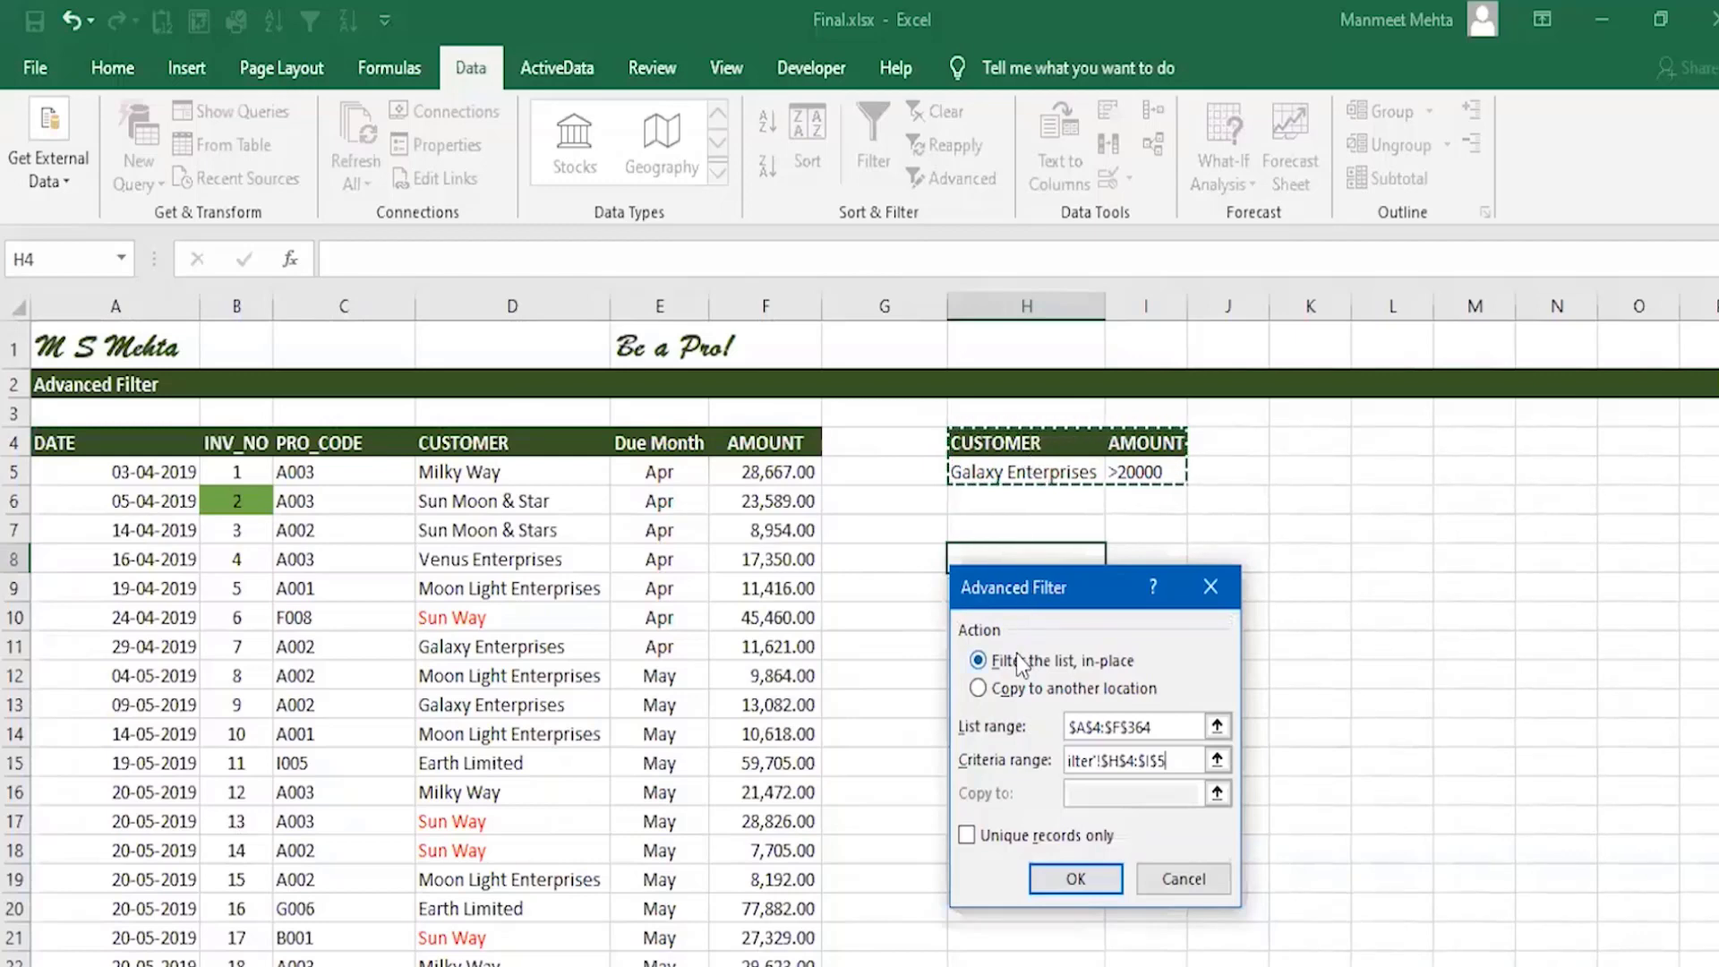
Step: Set the Advanced Filter to copy its results to another location starting at K4, and run it
click(977, 687)
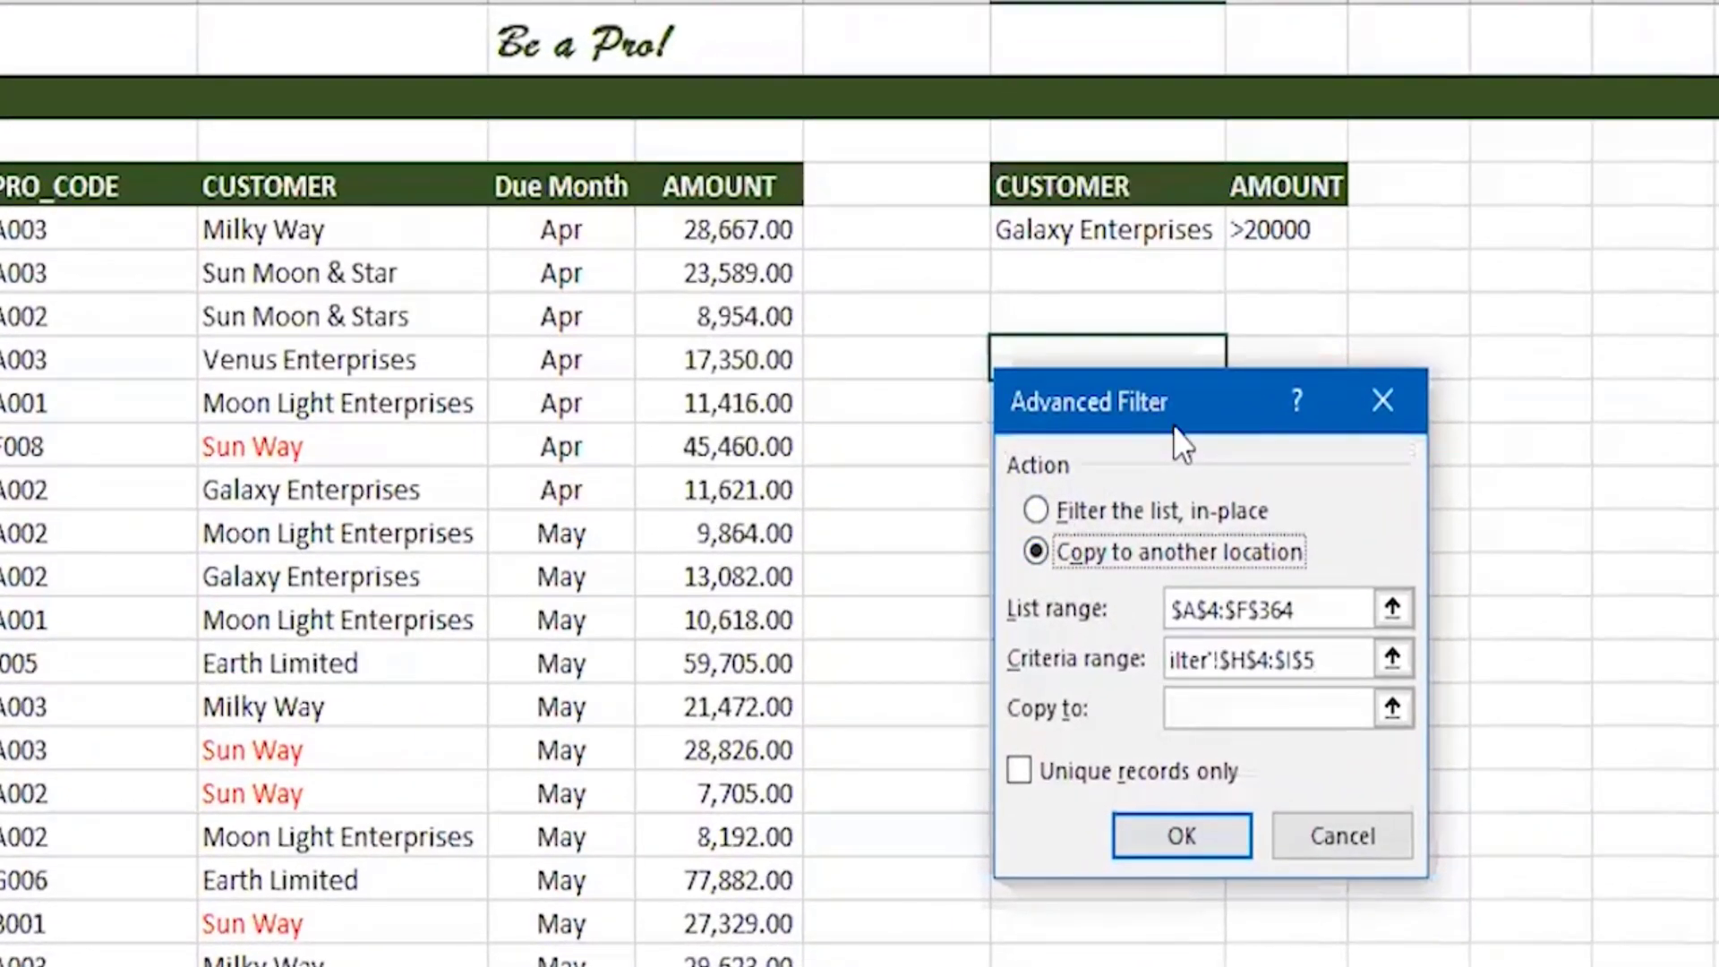
drag(1176, 427, 1113, 491)
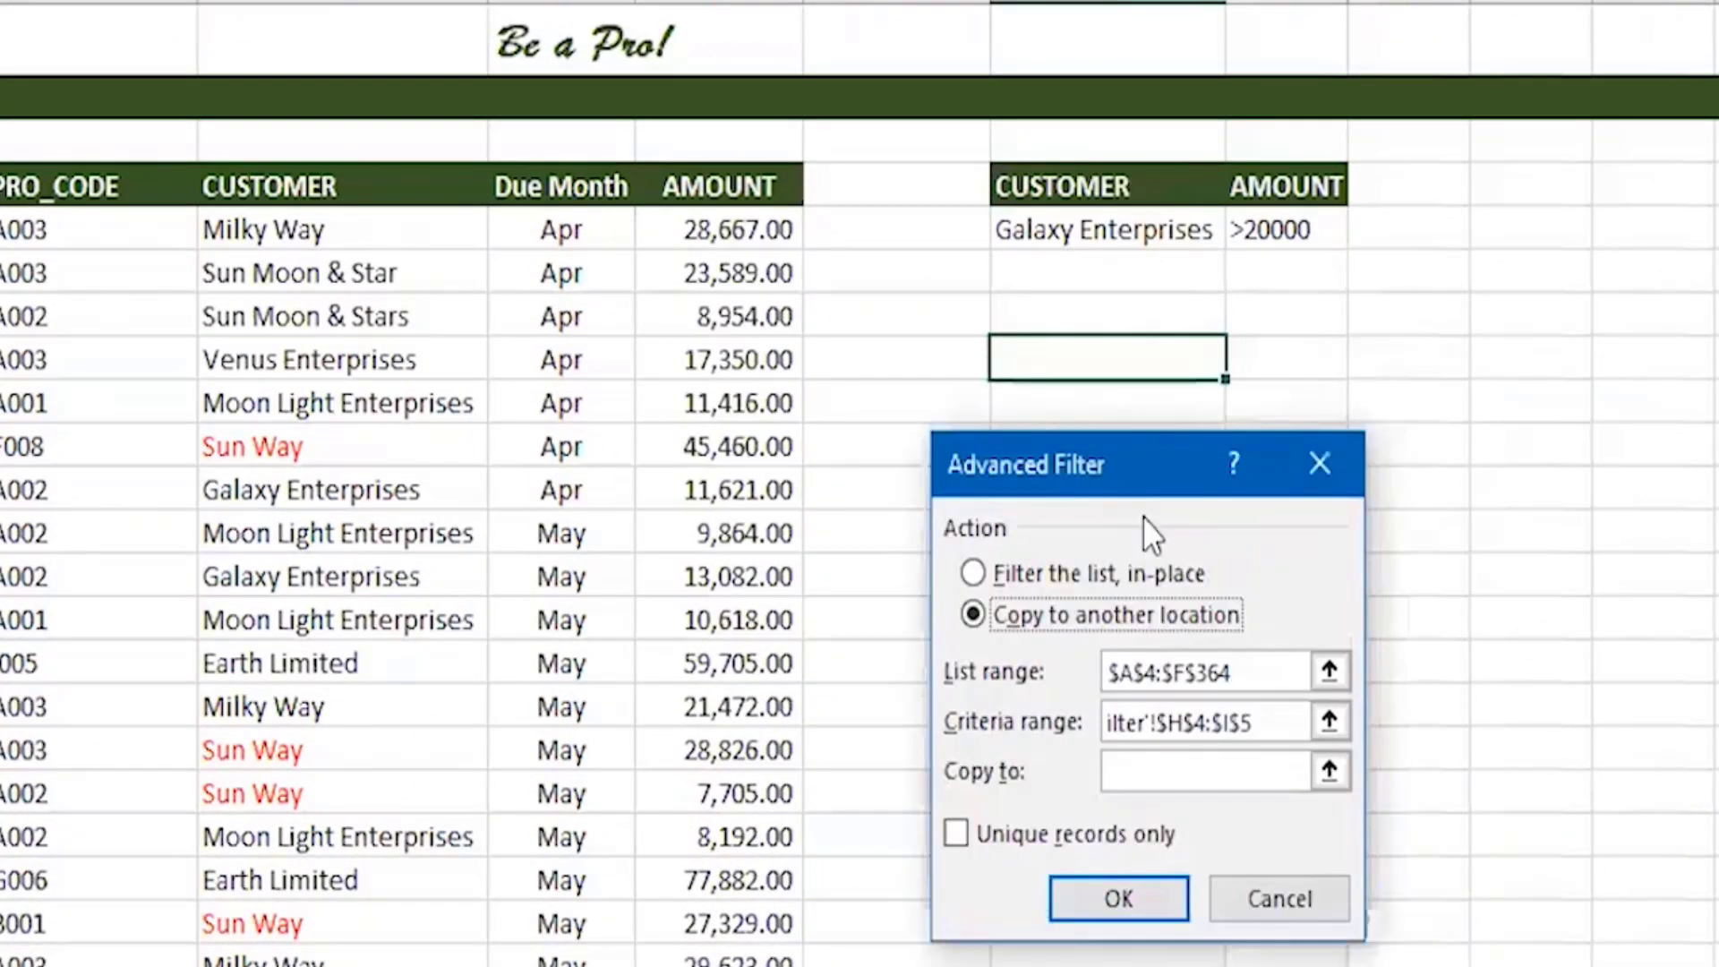
click(1135, 768)
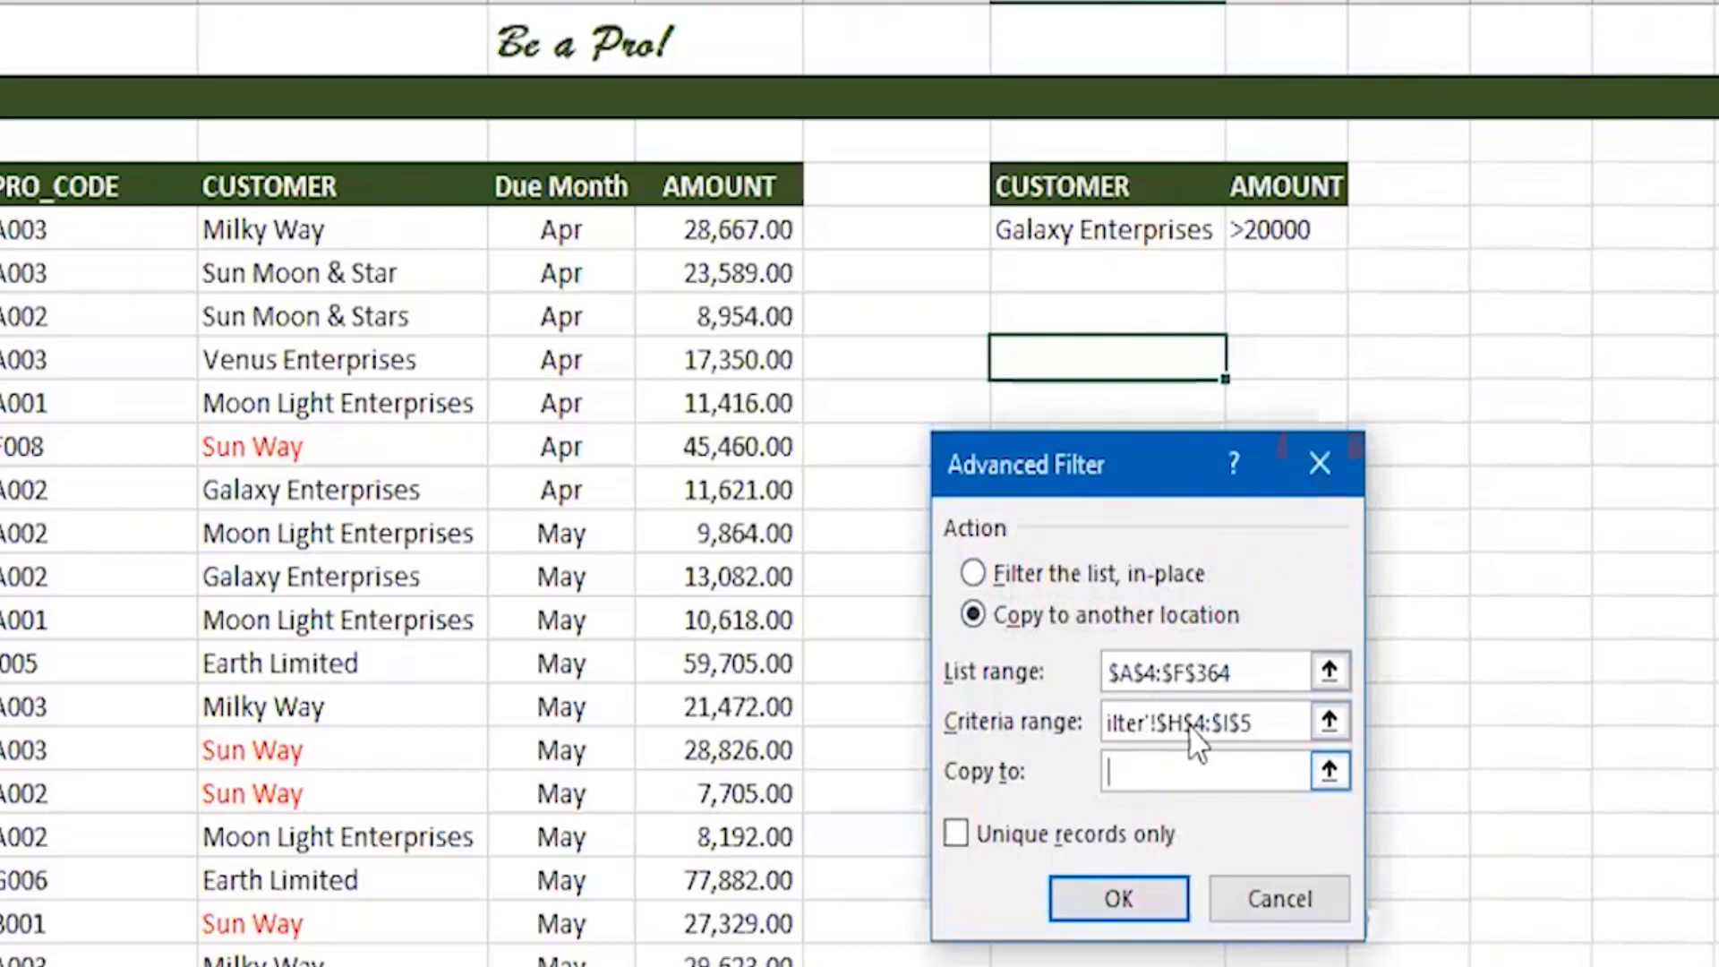
click(1538, 187)
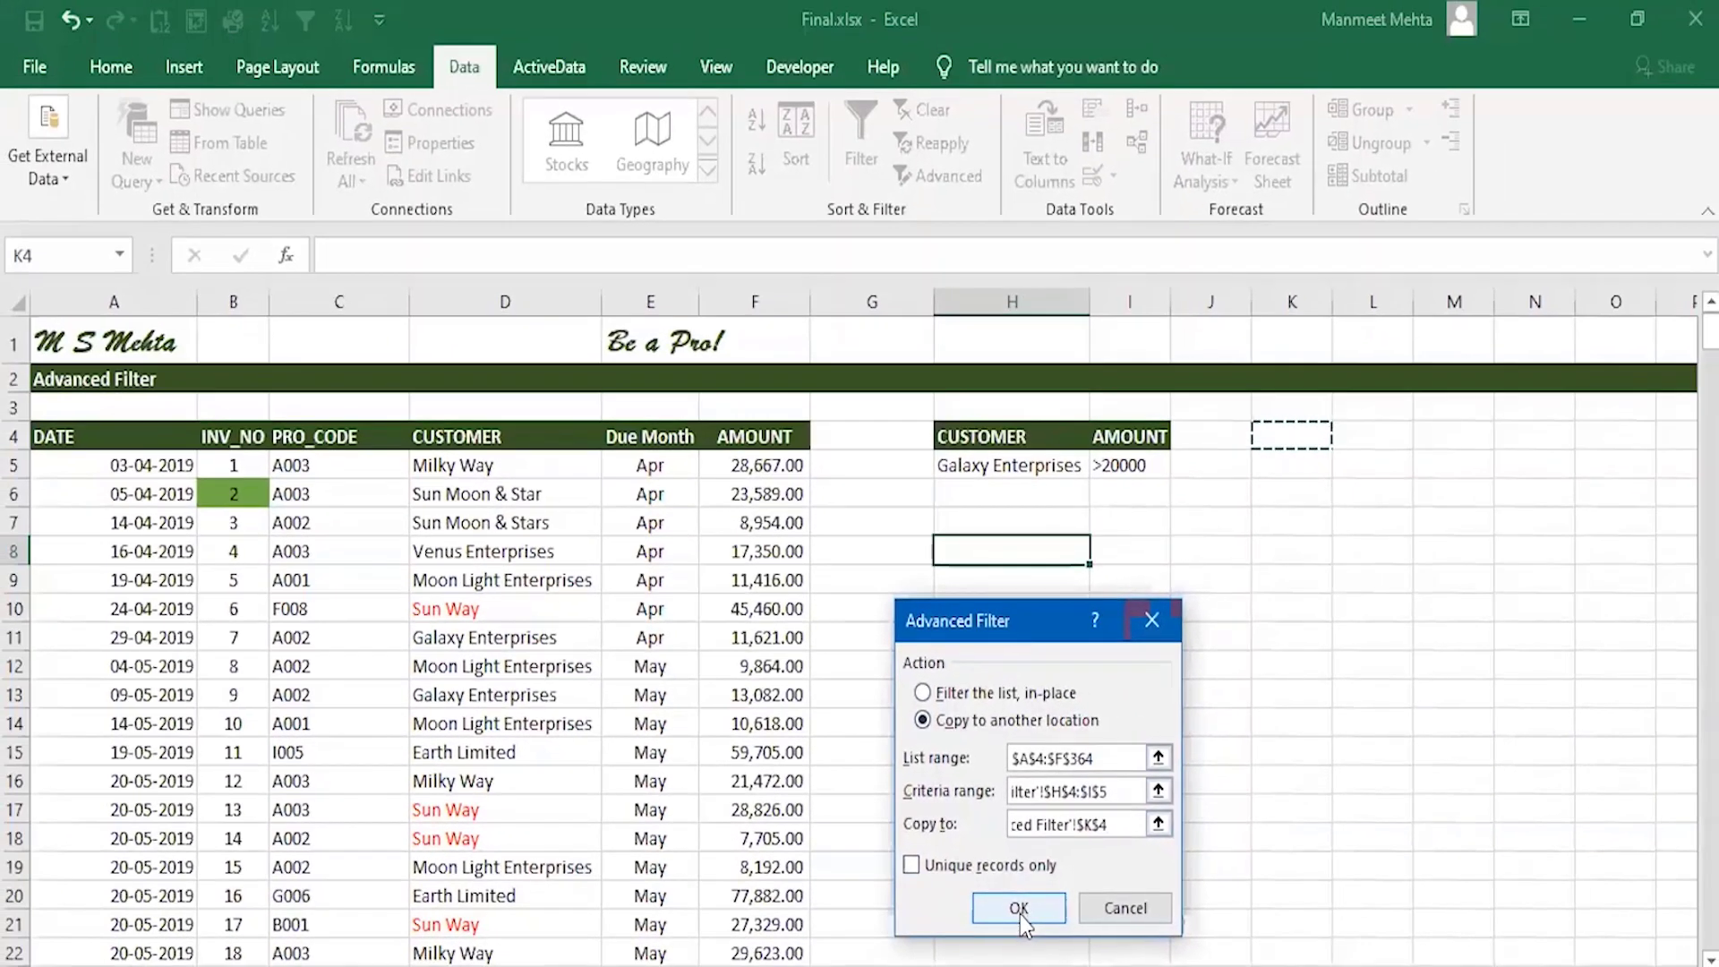
click(1118, 899)
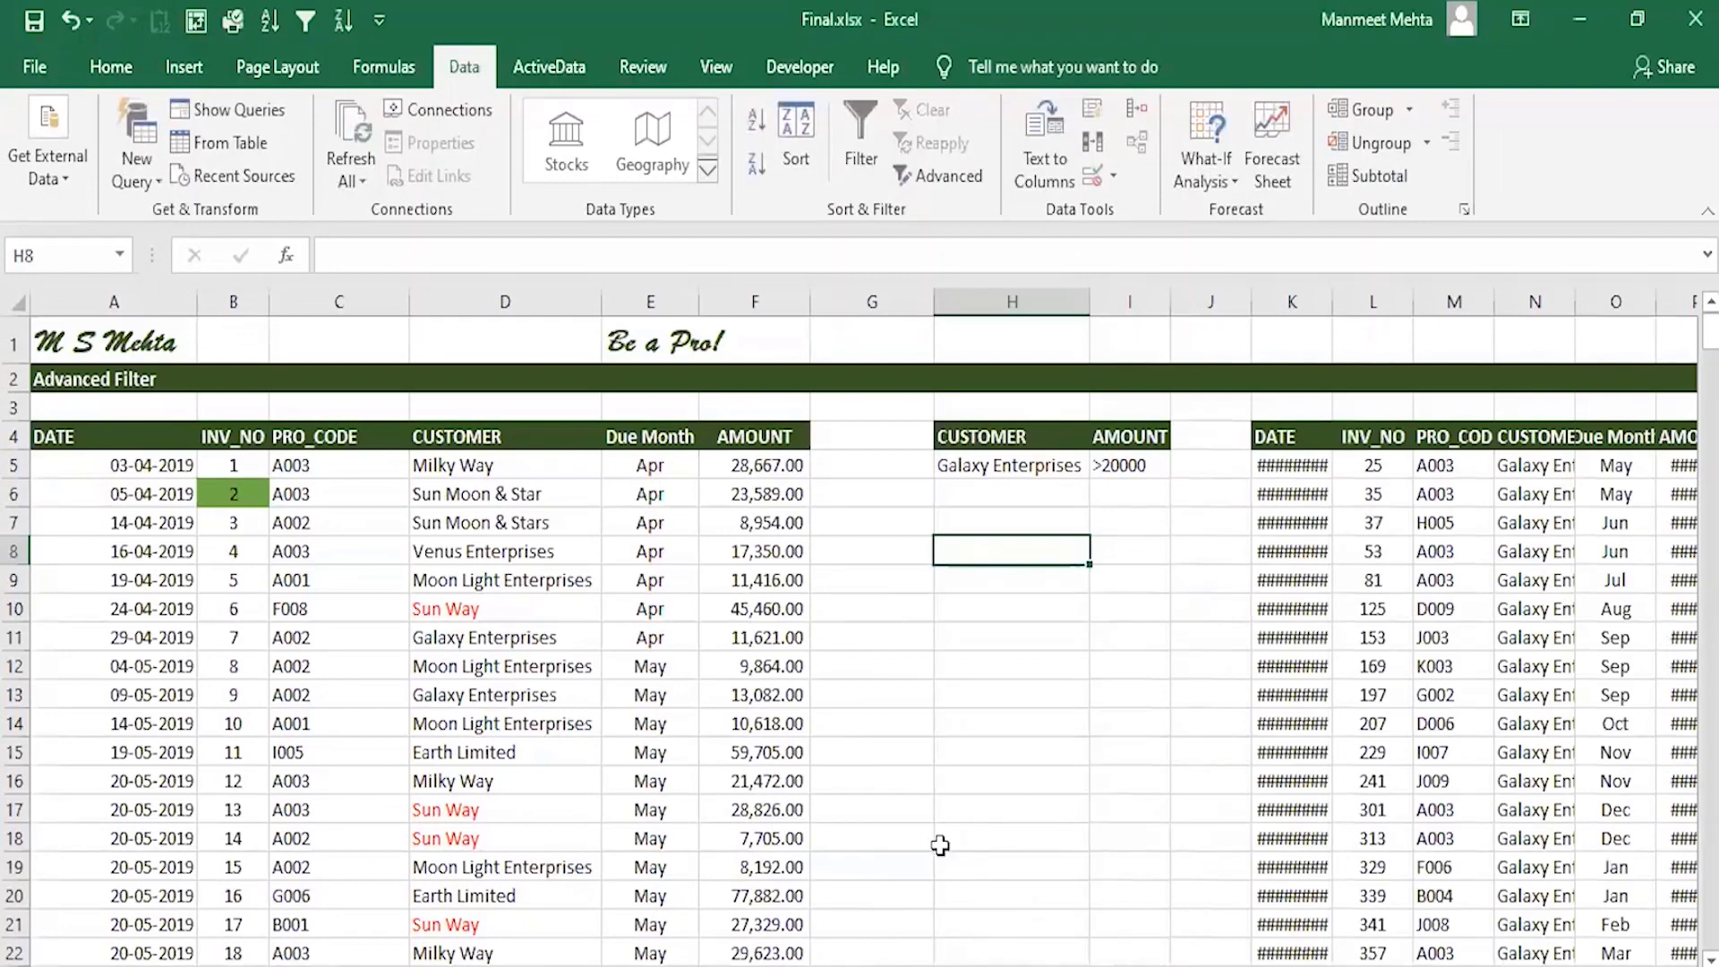
Step: Auto-fit the widths of columns K to P, which hold the copied filter results
key(Down)
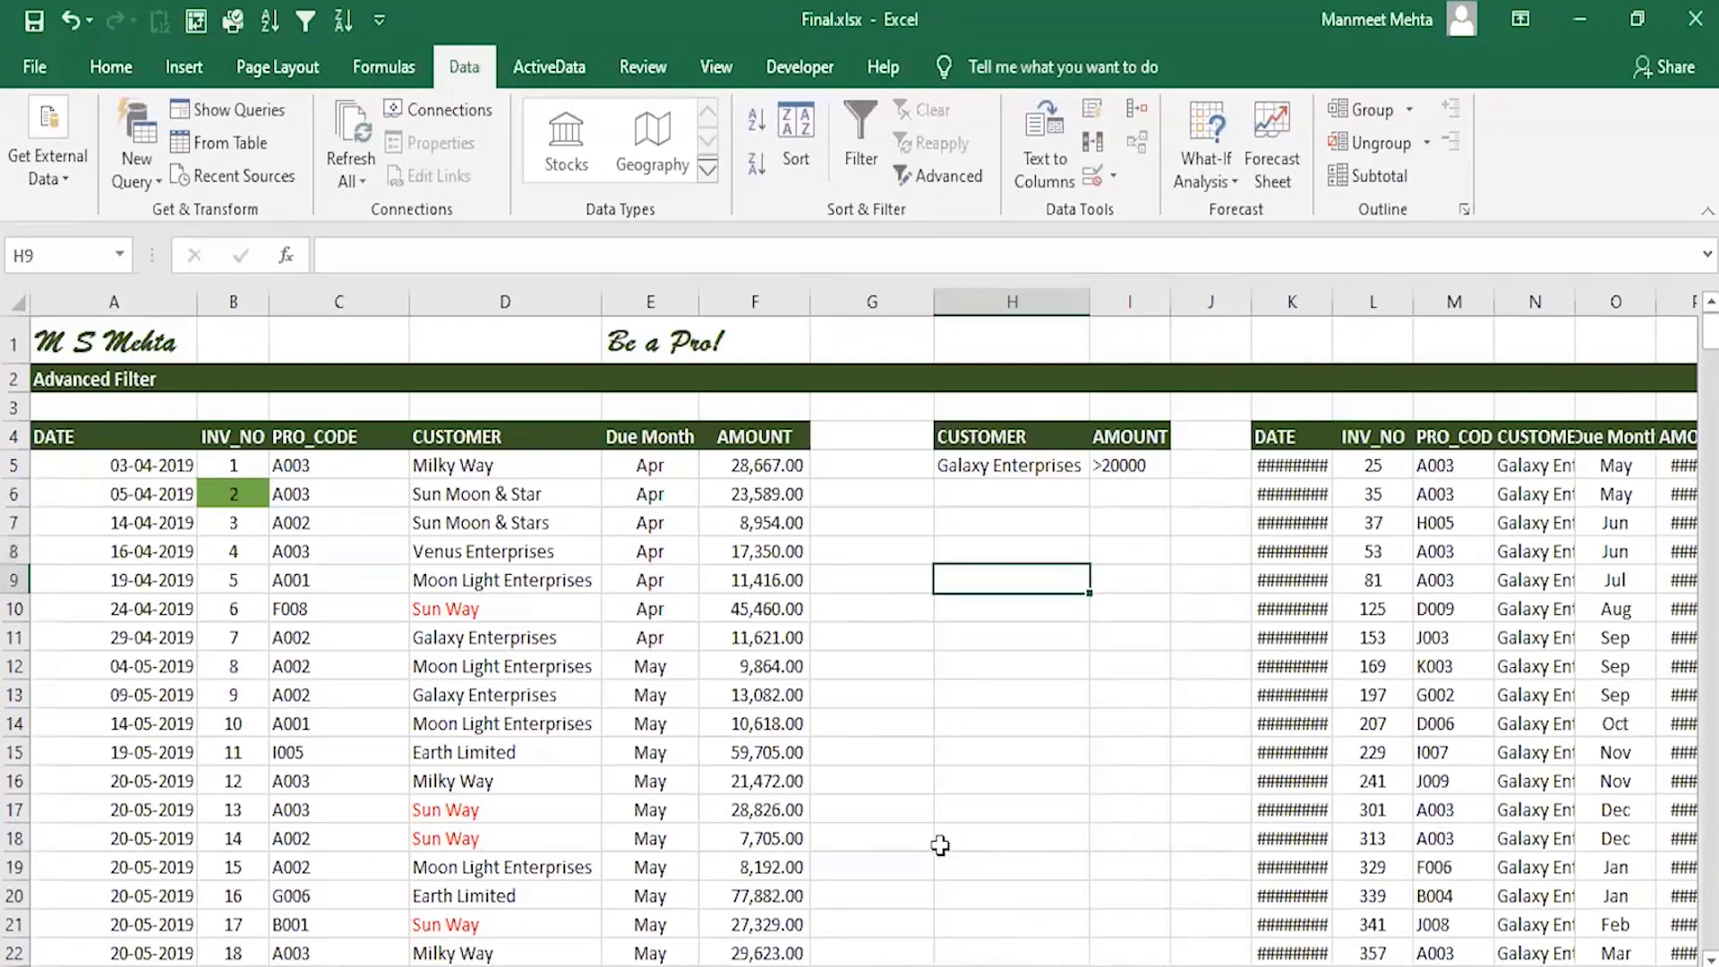
key(Right)
key(Right)
key(Right)
key(Right)
key(Right)
key(Right)
key(Right)
key(Right)
key(Right)
key(Right)
key(Right)
key(Right)
key(Right)
key(Right)
key(Right)
key(Right)
key(Right)
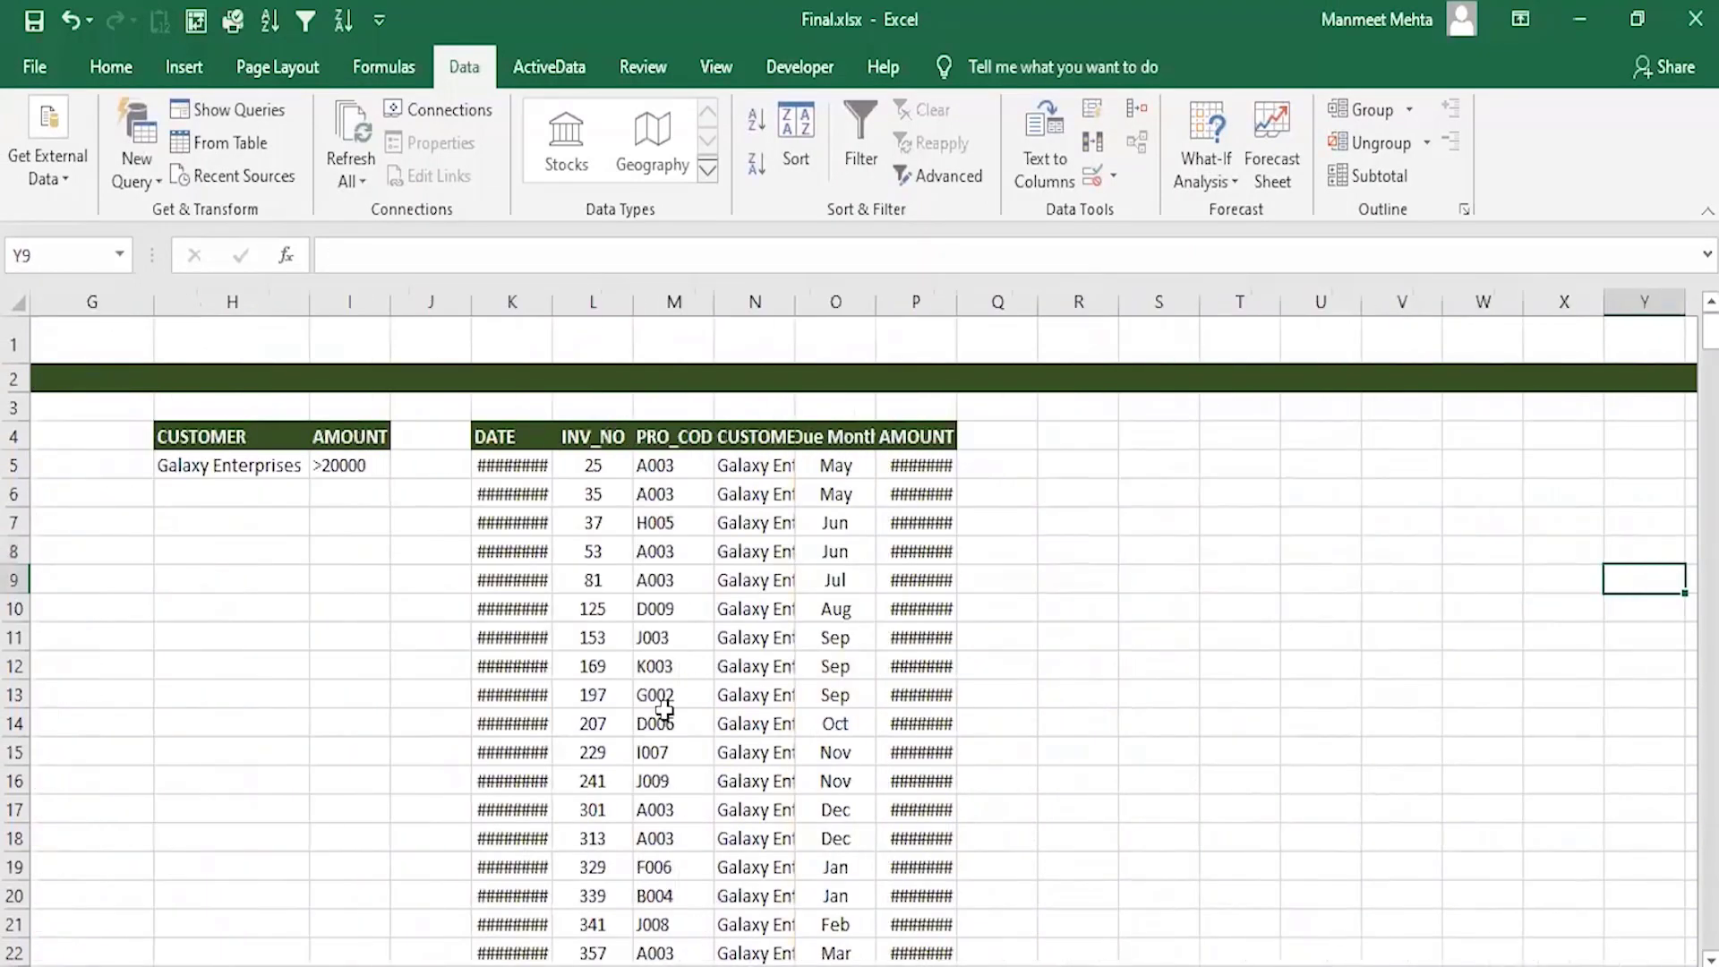
drag(501, 301, 914, 298)
double_click(954, 301)
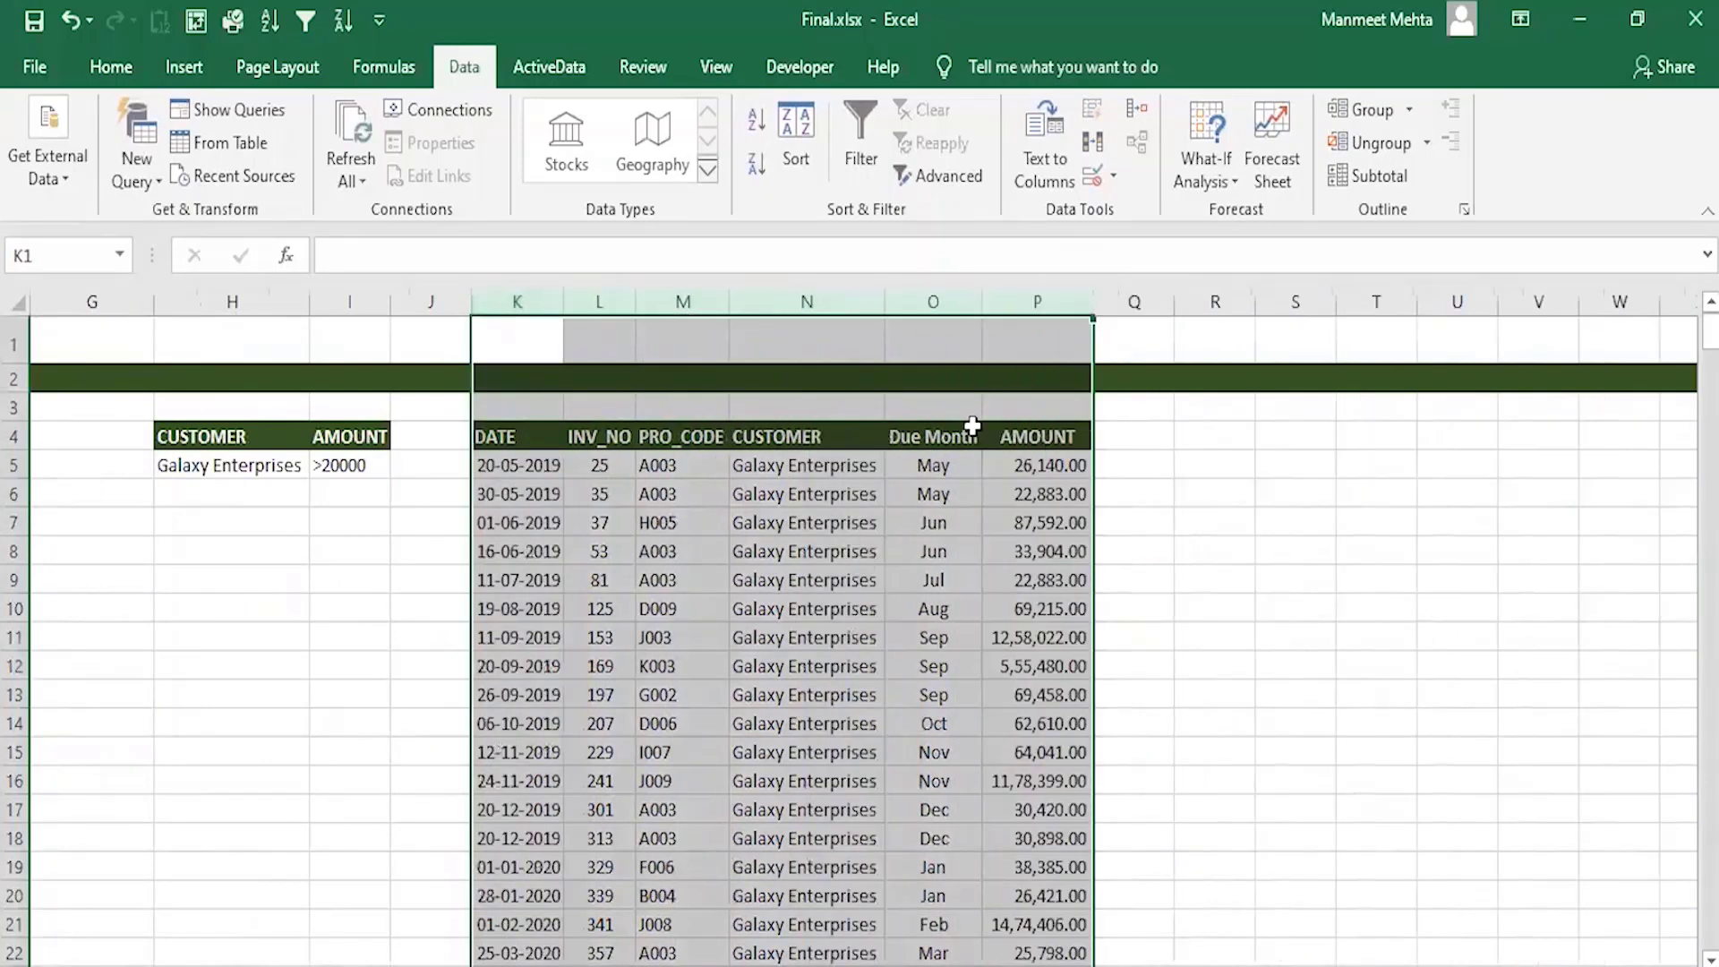
click(938, 606)
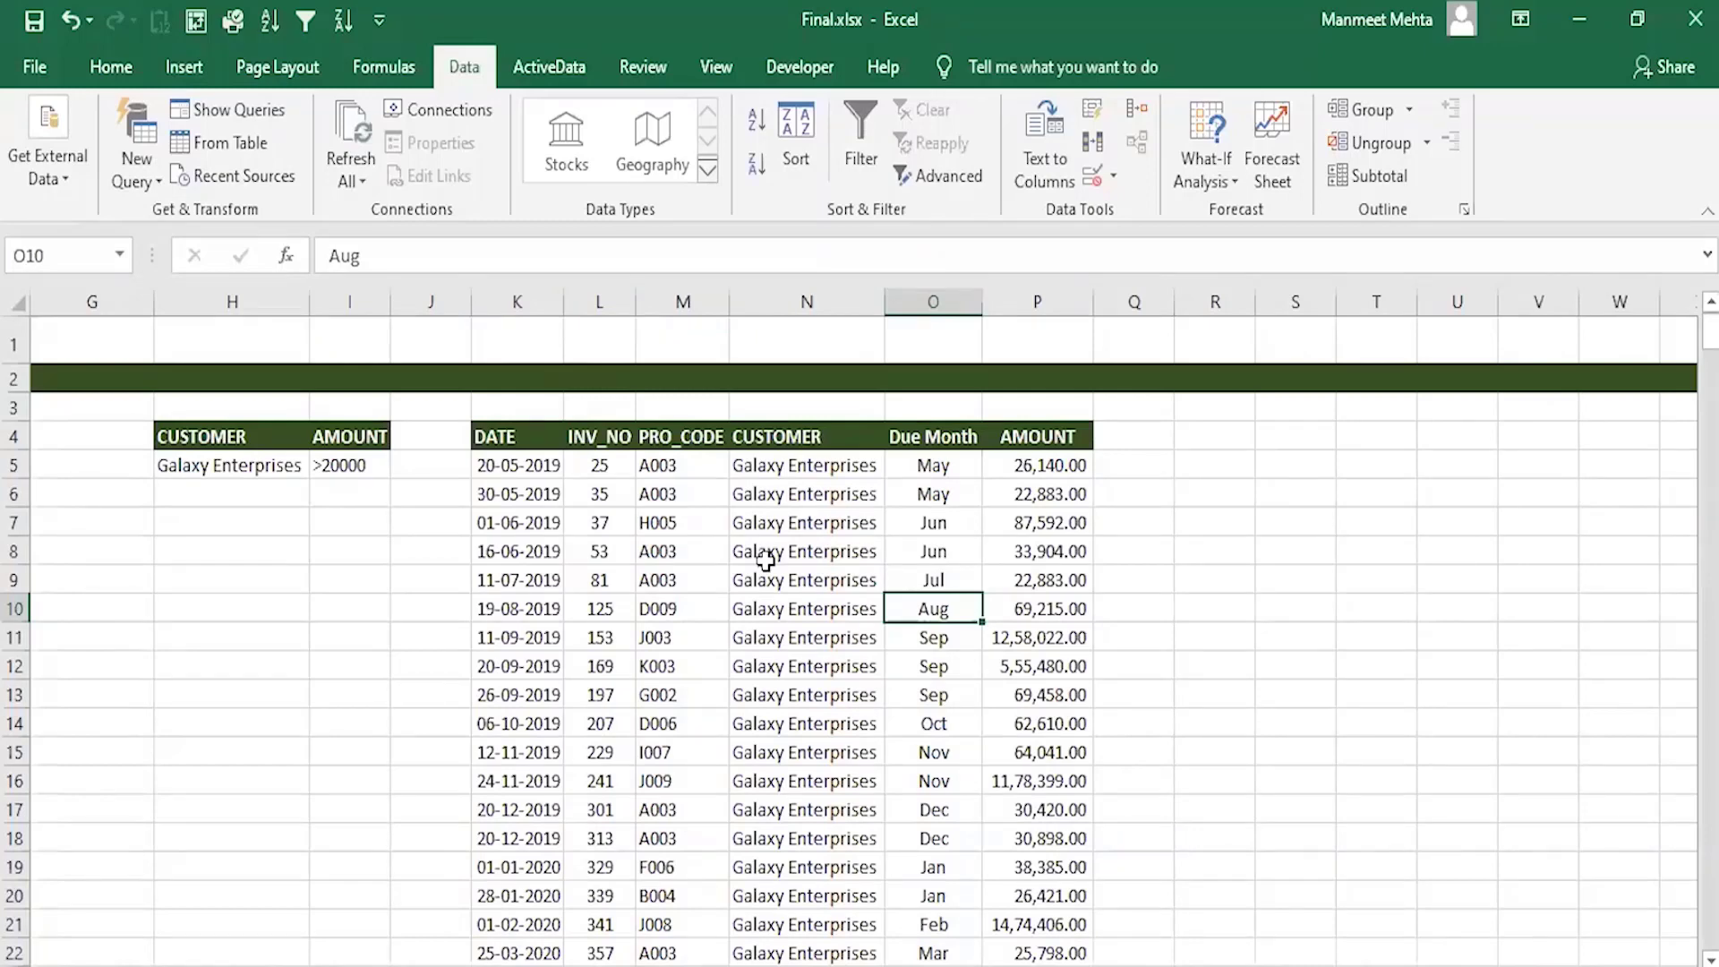
Step: Delete columns K to P with the copied filter results and return to the start of the sheet
drag(517, 302, 1053, 286)
right_click(1053, 286)
click(1113, 561)
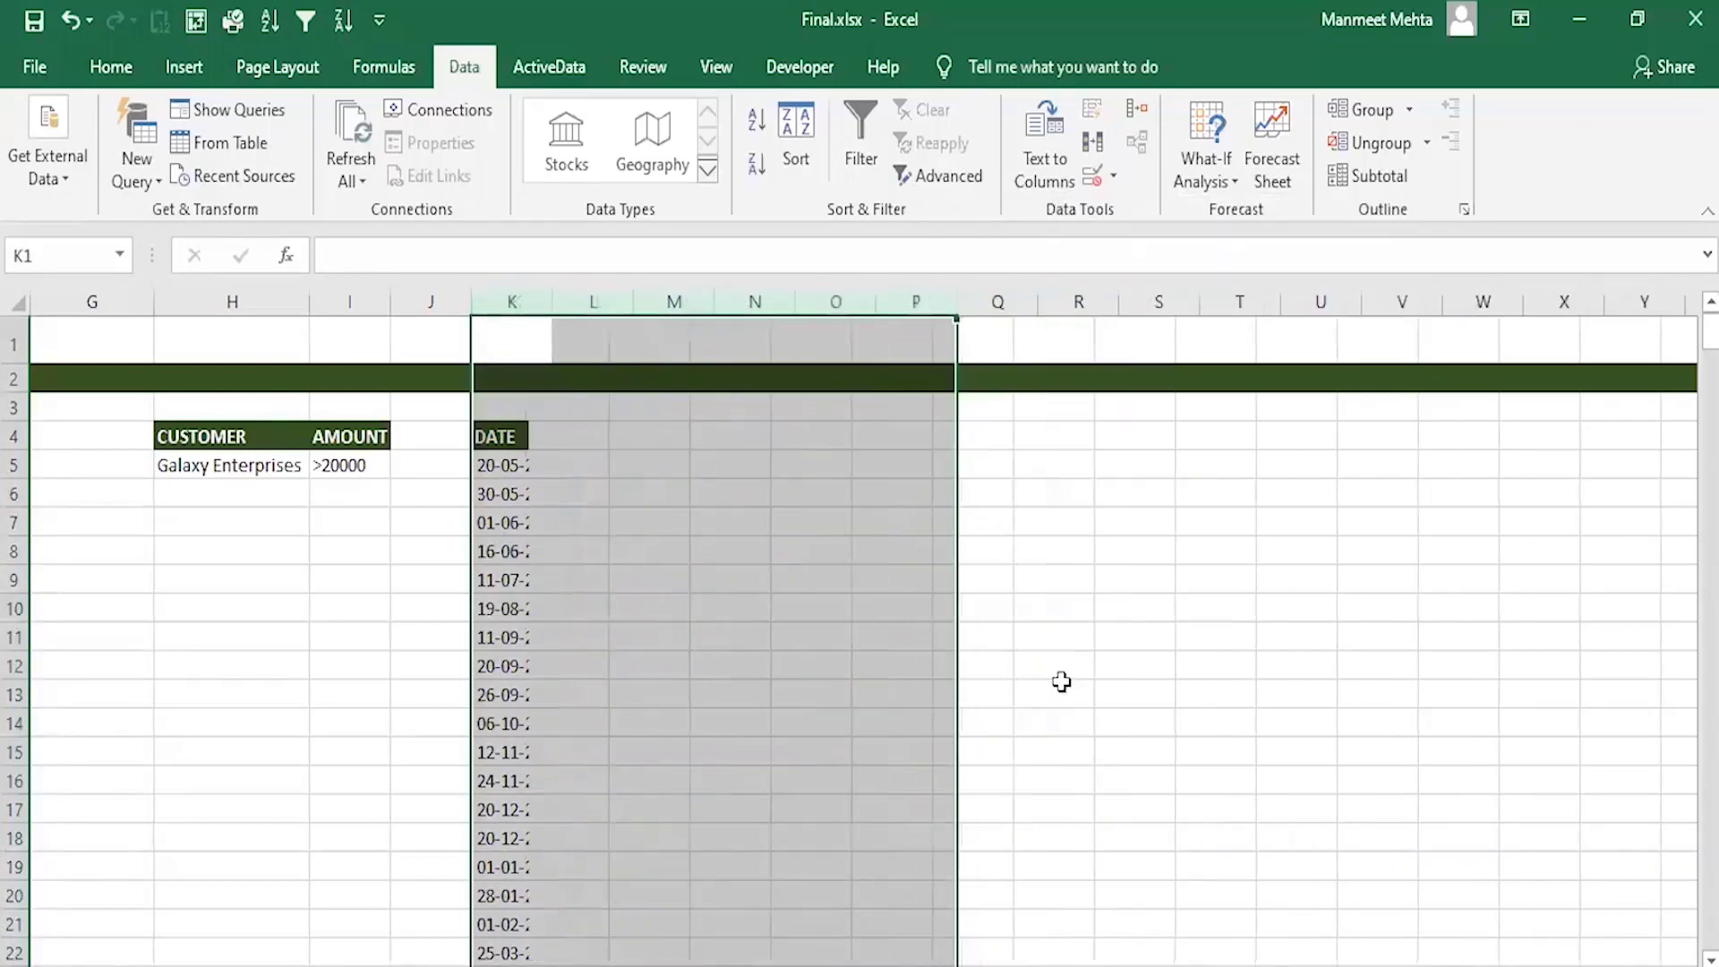
key(Left)
key(Left)
key(Left)
key(Left)
key(Left)
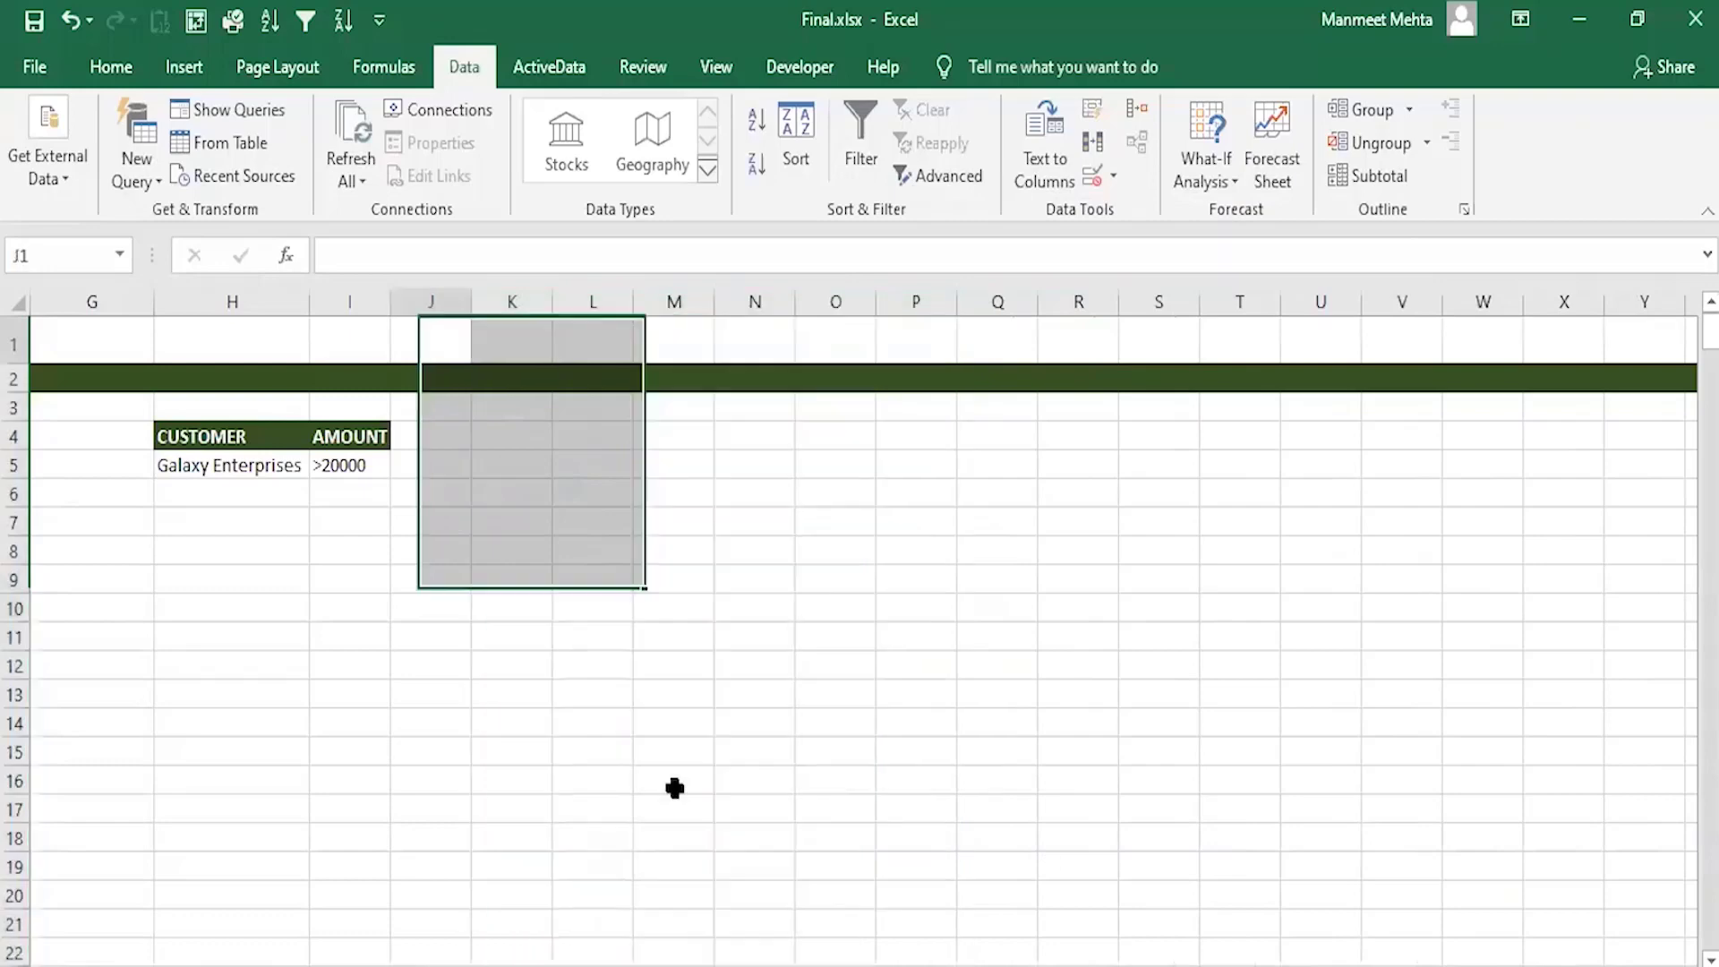
key(Left)
key(Left)
key(Left)
key(Left)
key(Left)
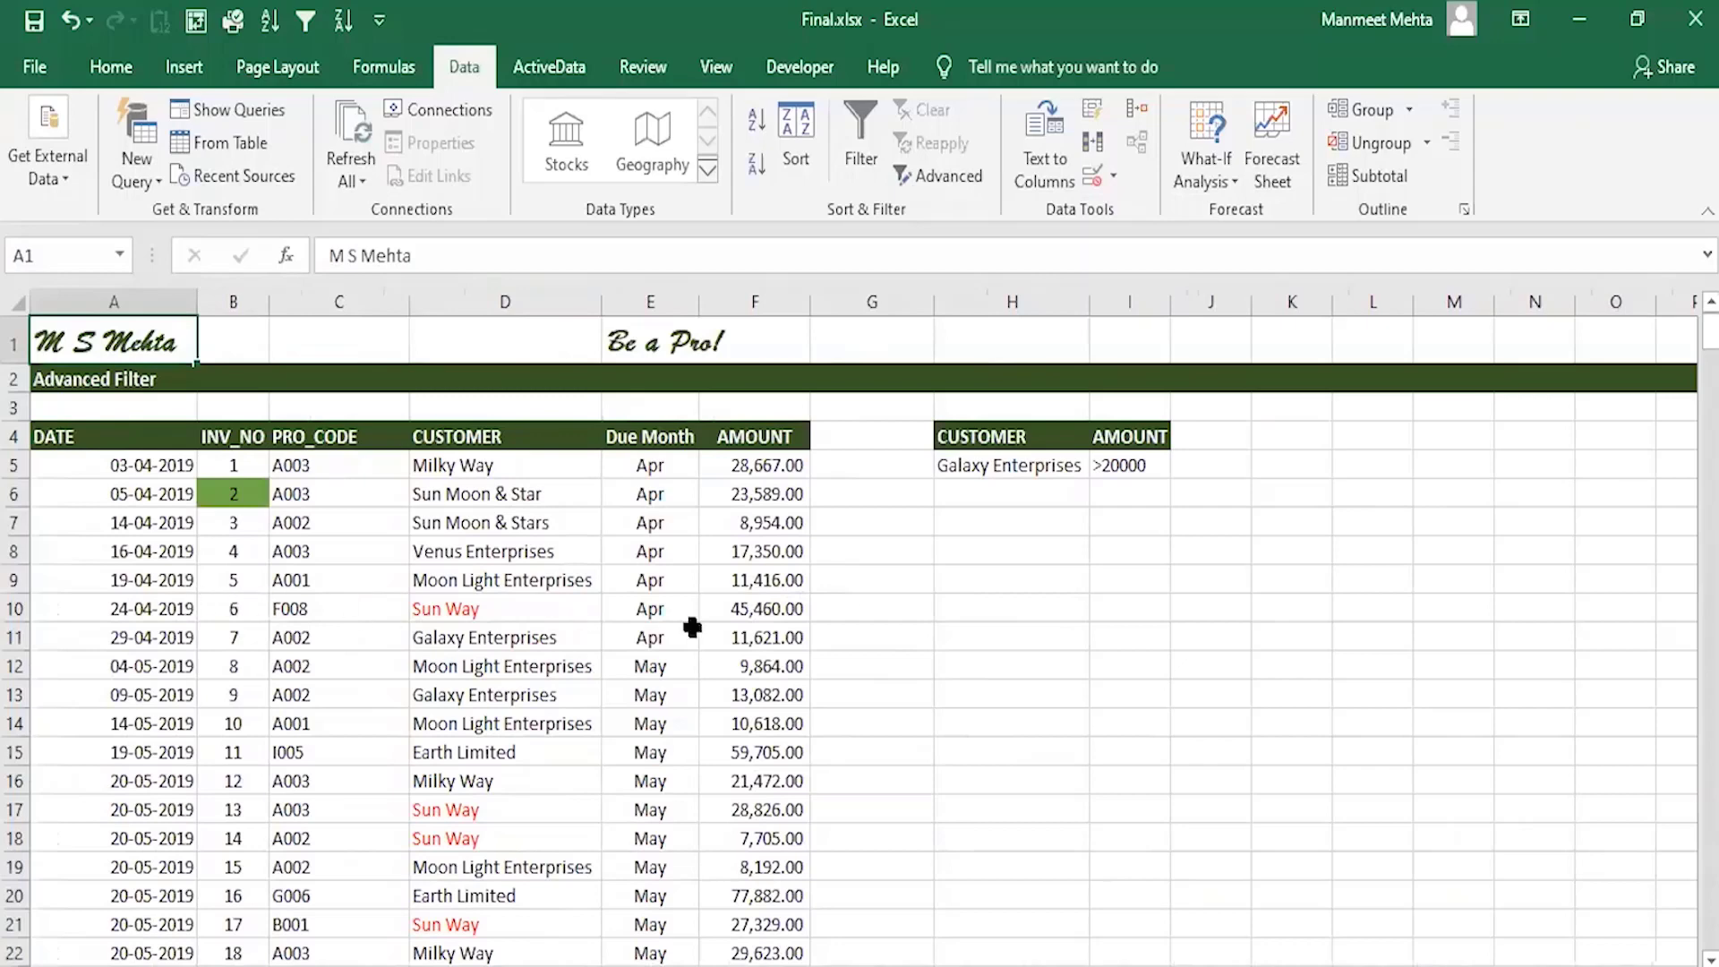
Step: Copy only the INV_NO, CUSTOMER and AMOUNT headings from the invoice table to K4:M4 and fit column K to its heading
click(251, 437)
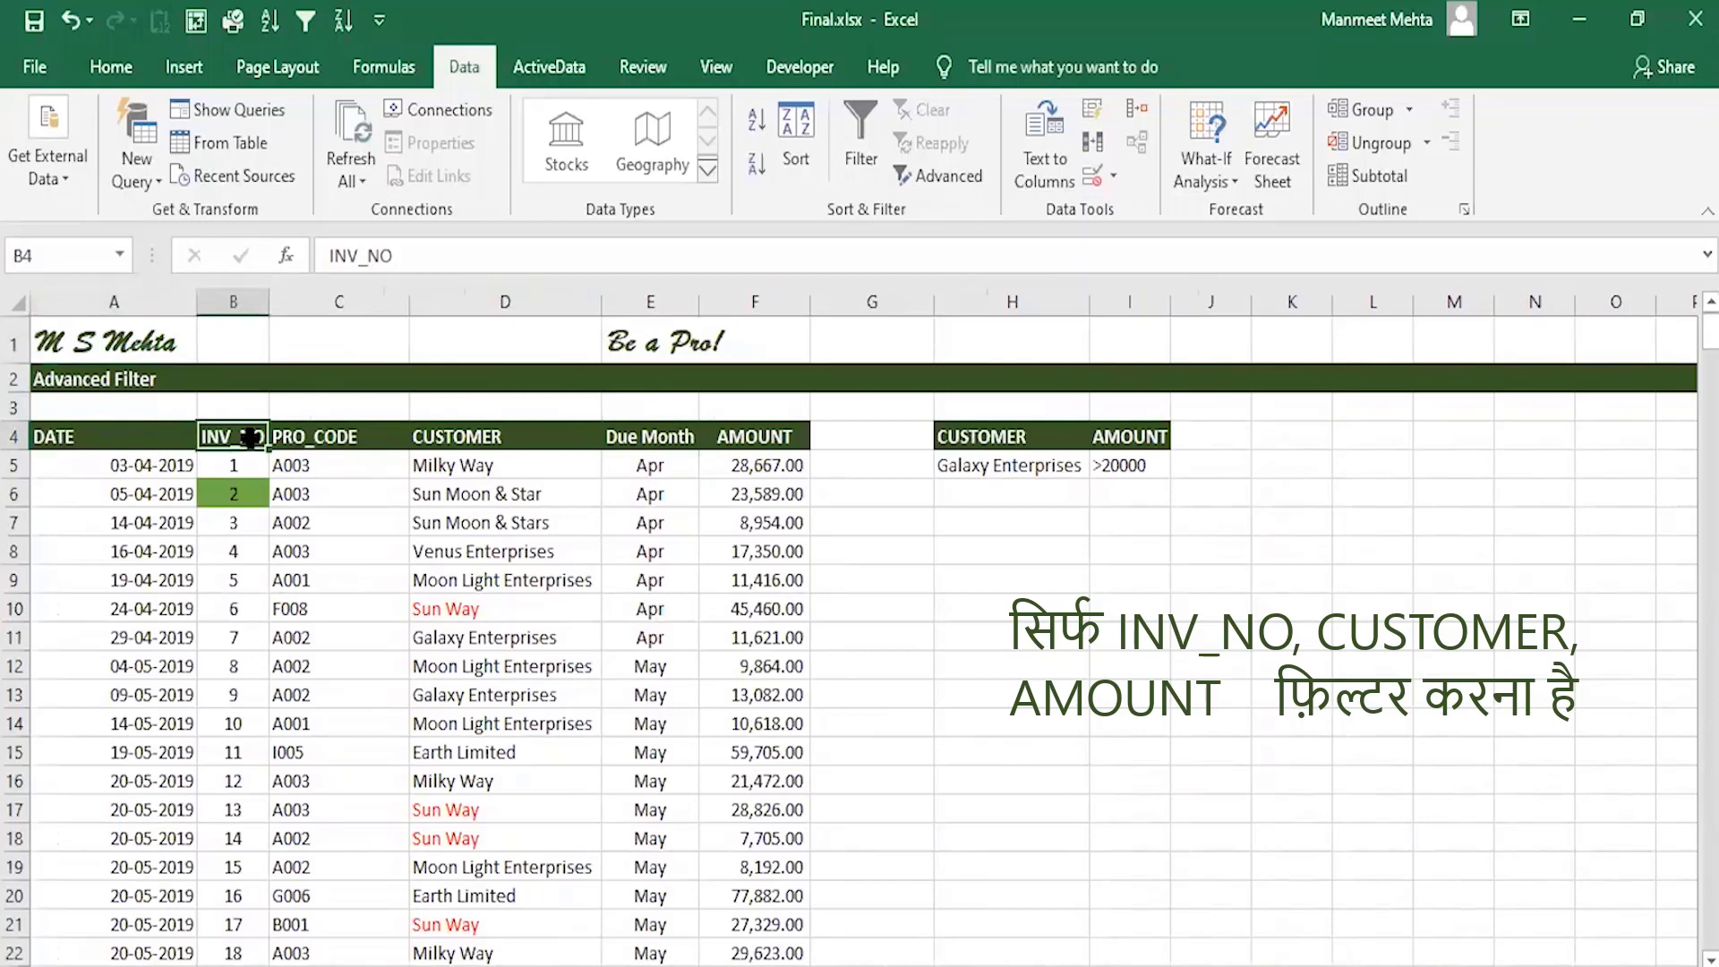
ctrl+click(490, 437)
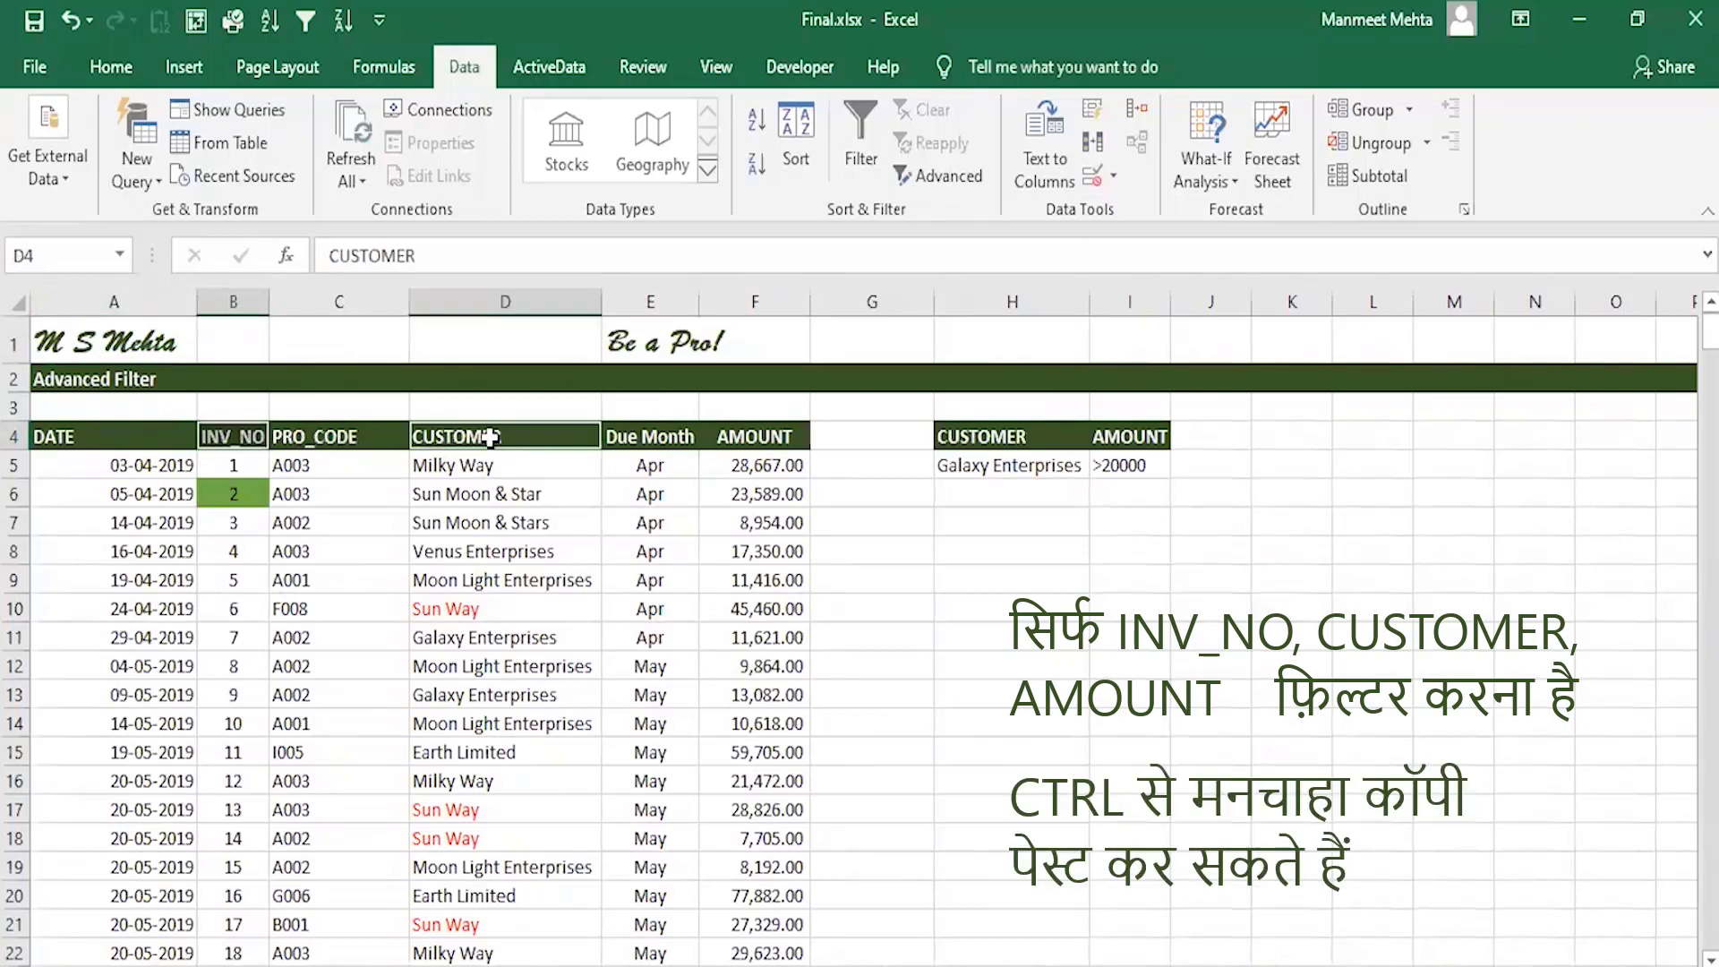
ctrl+click(769, 446)
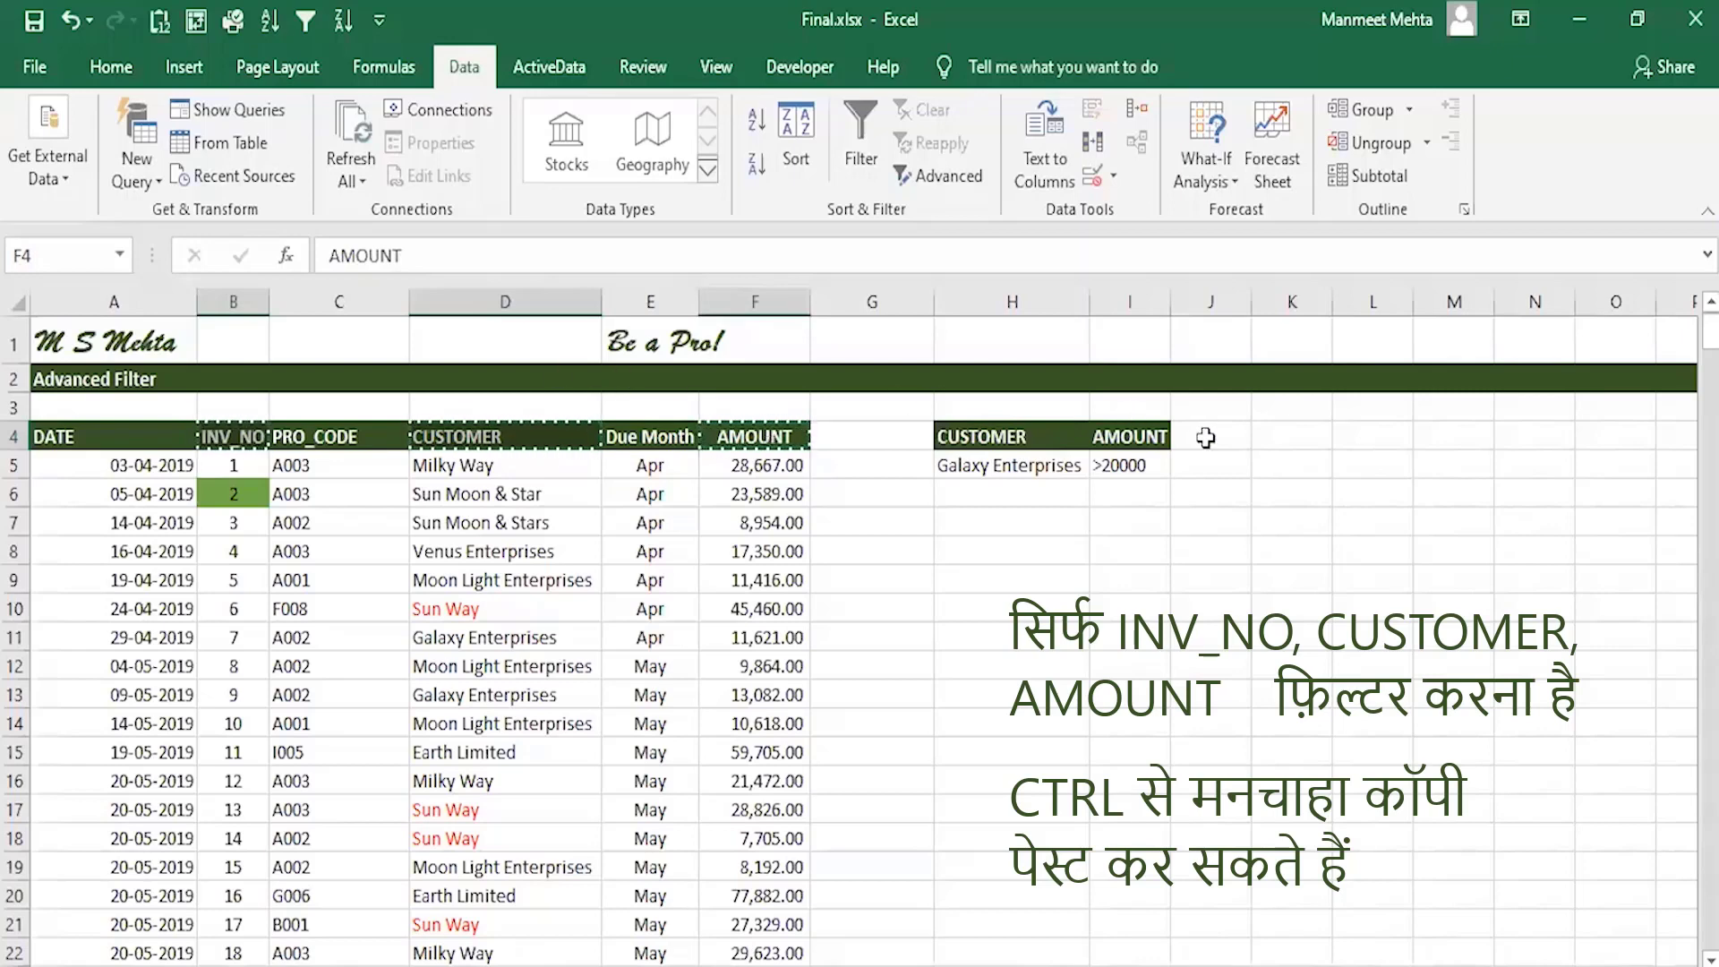
click(1276, 437)
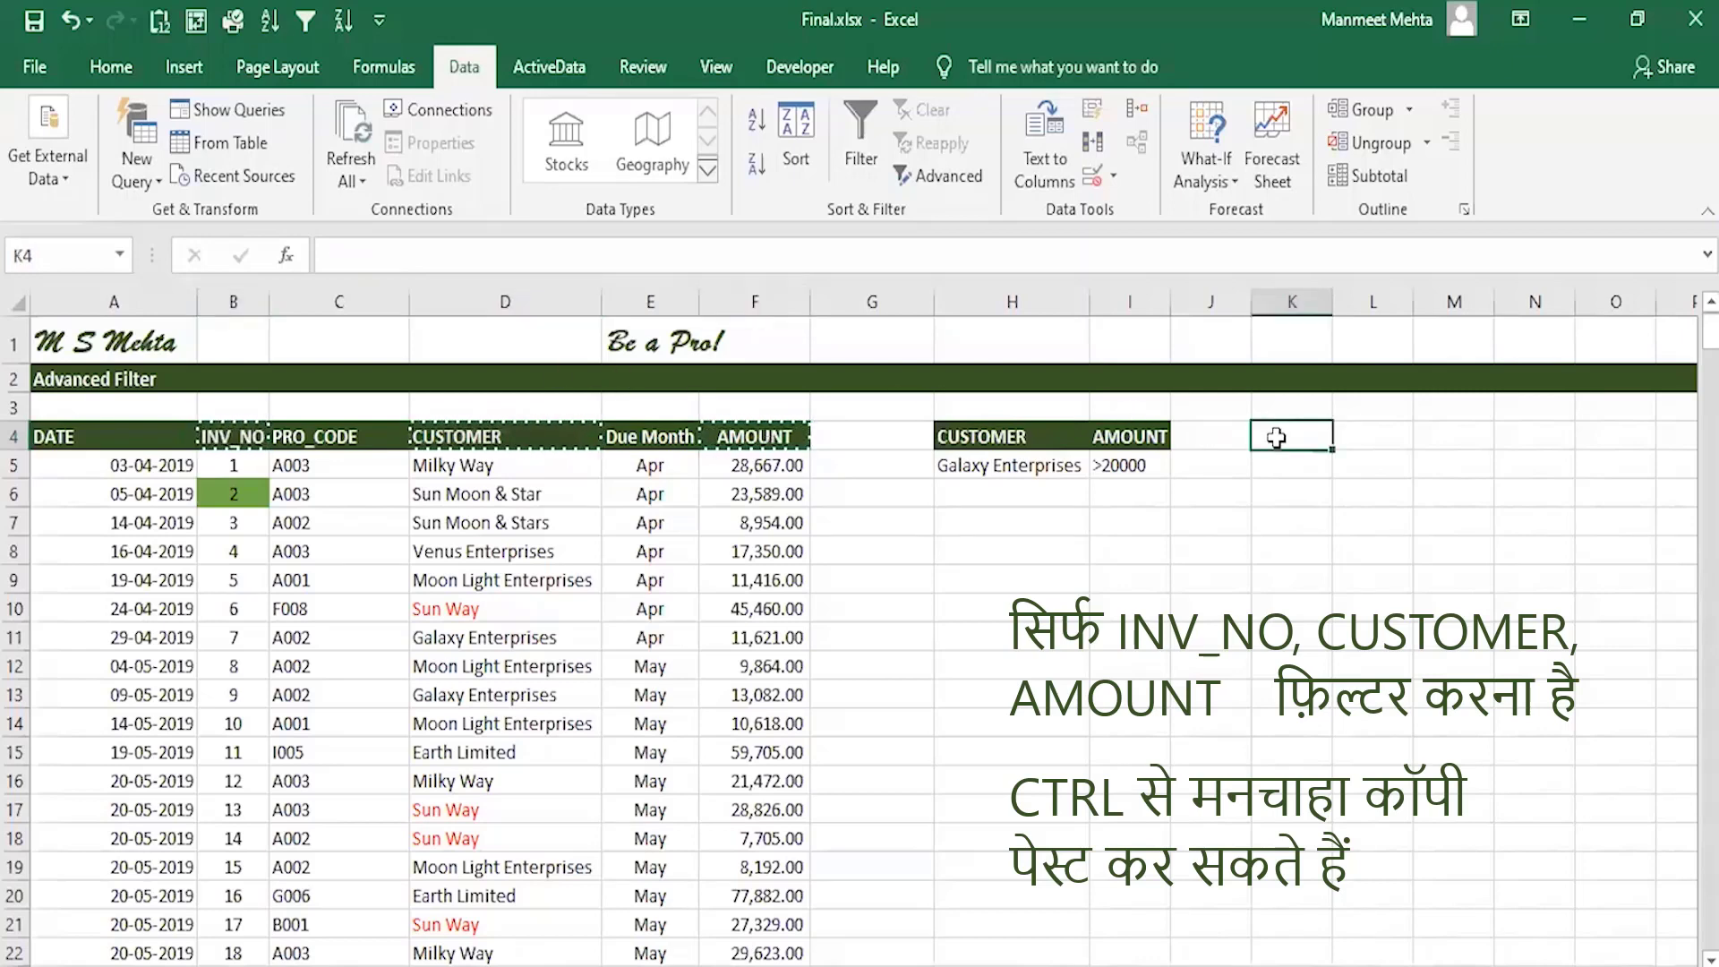
text(INV_NO	CUSTOMER	AMOUNT)
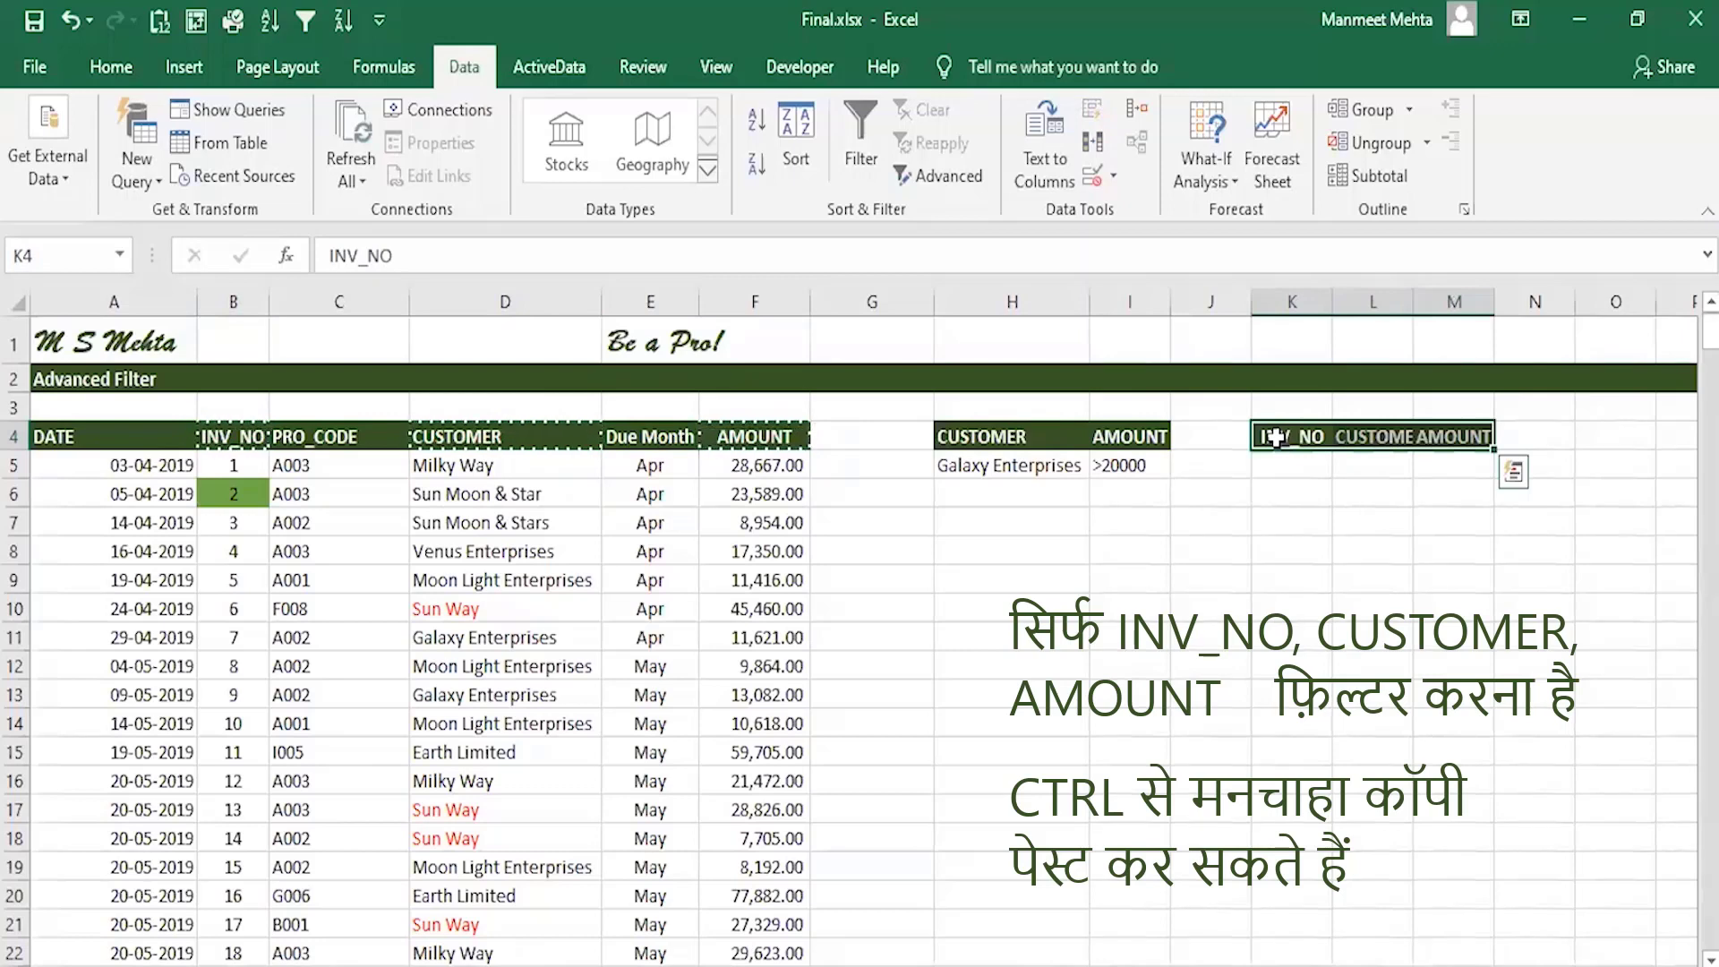
drag(1332, 300, 1323, 299)
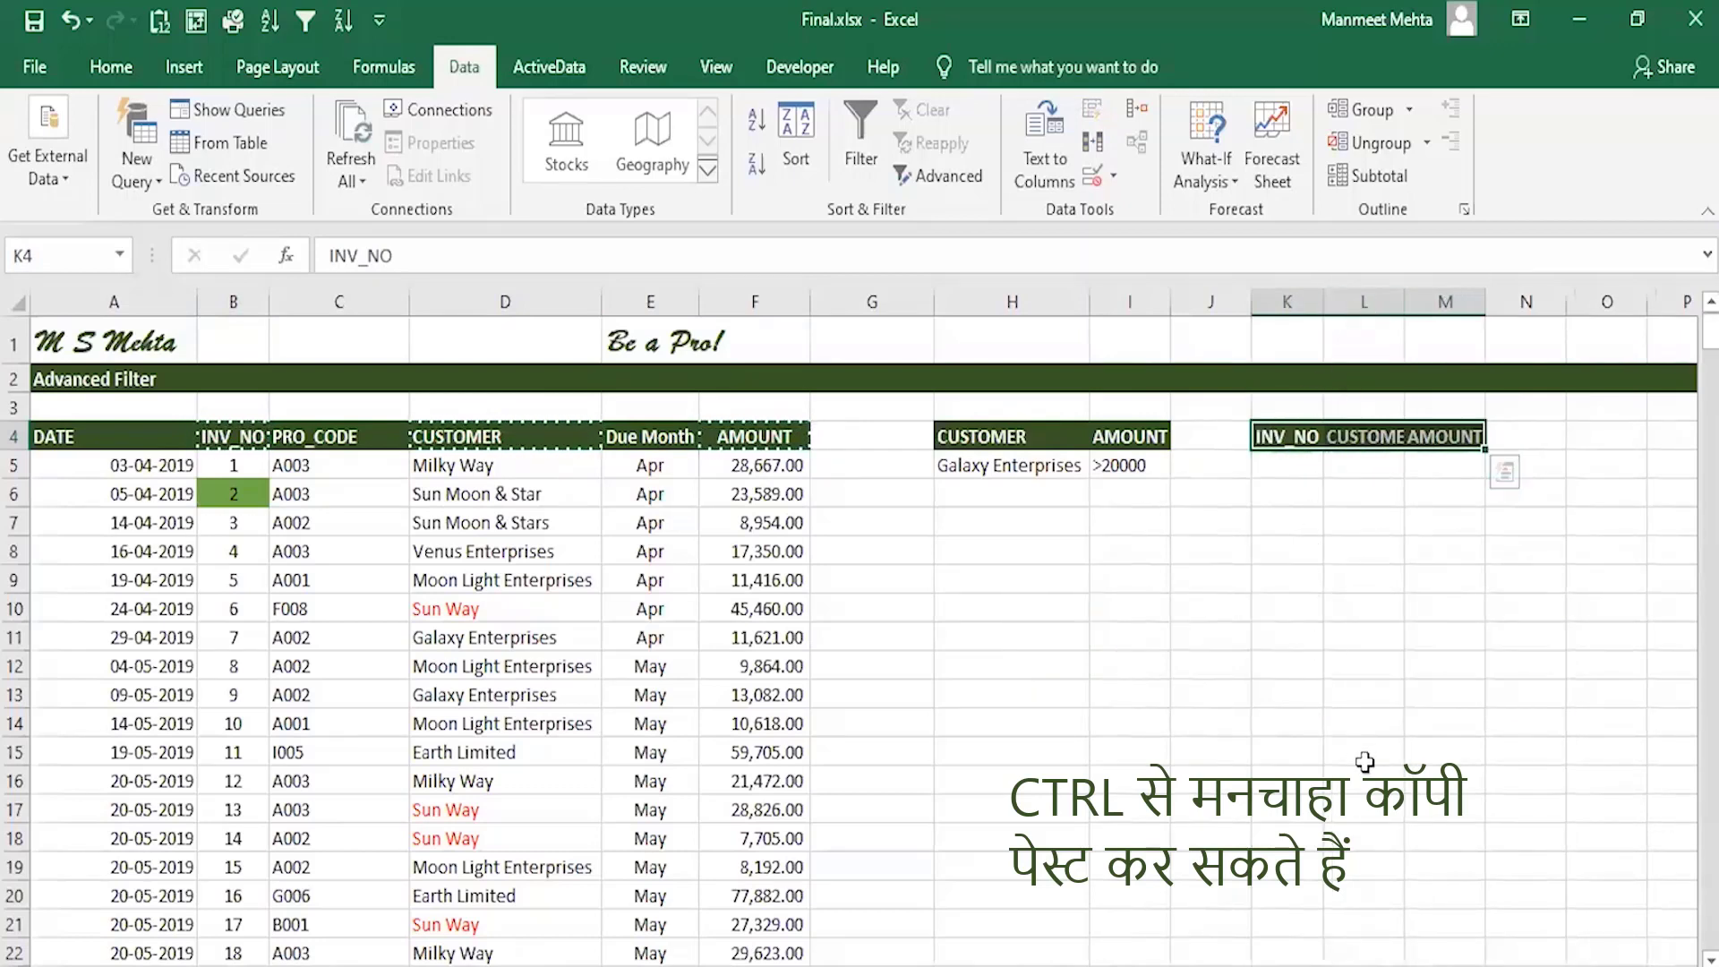
key(Right)
key(Right)
key(Right)
key(Right)
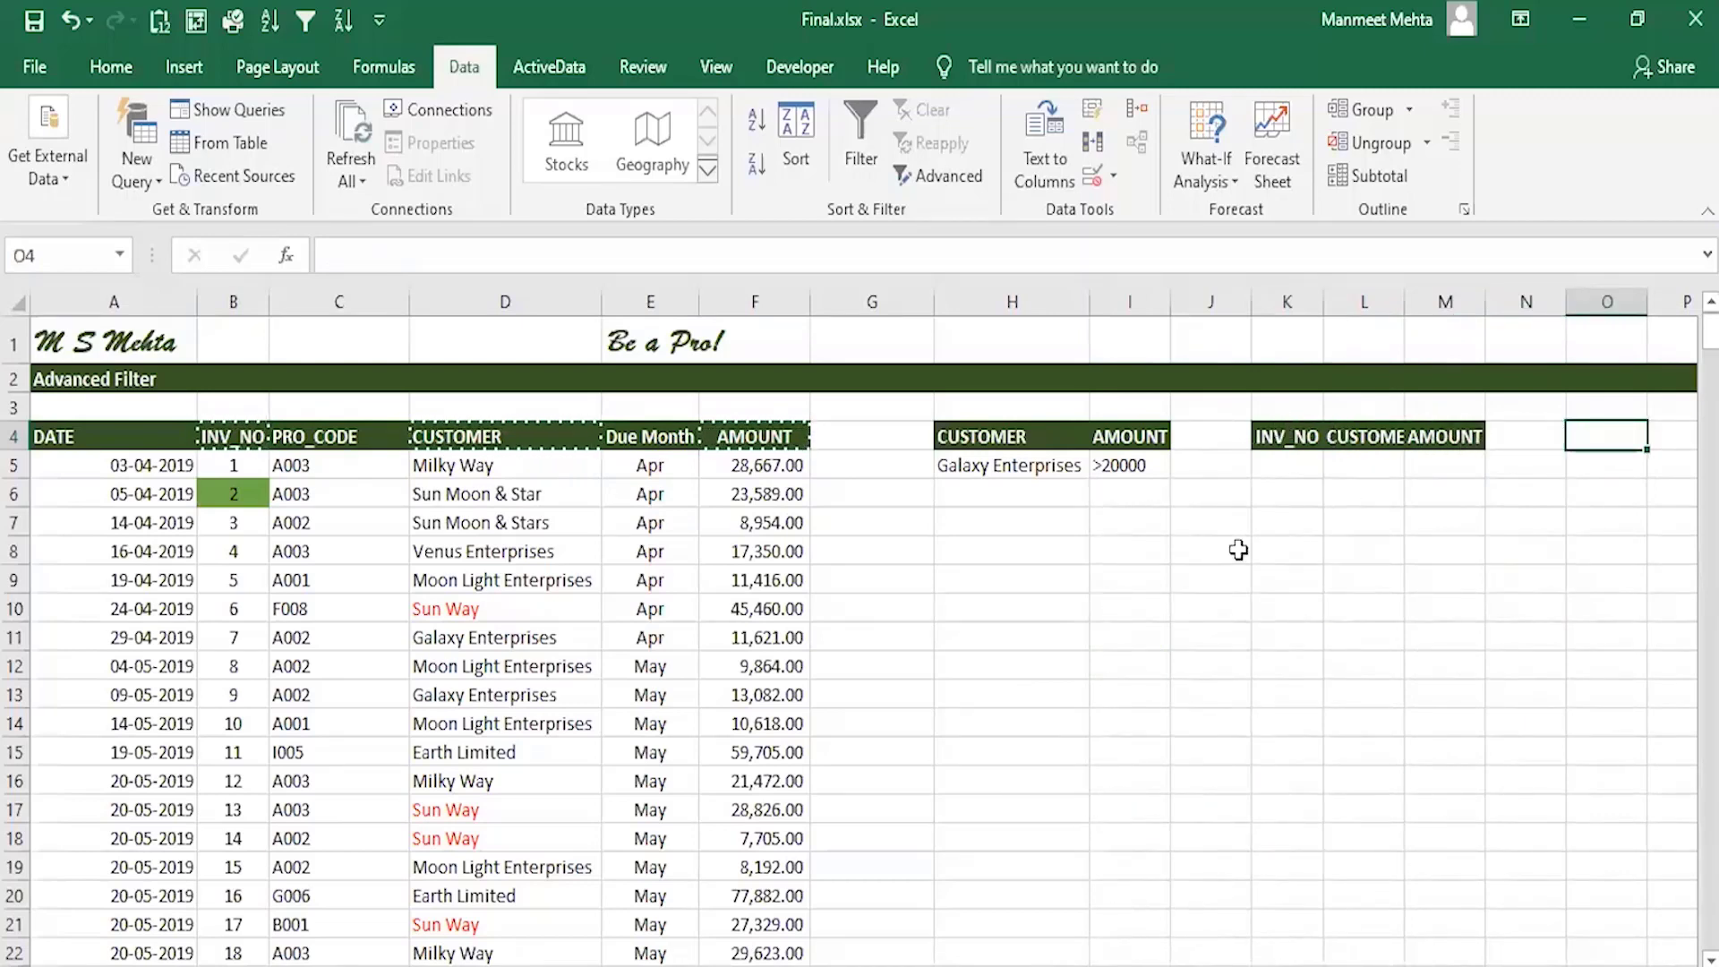
key(Escape)
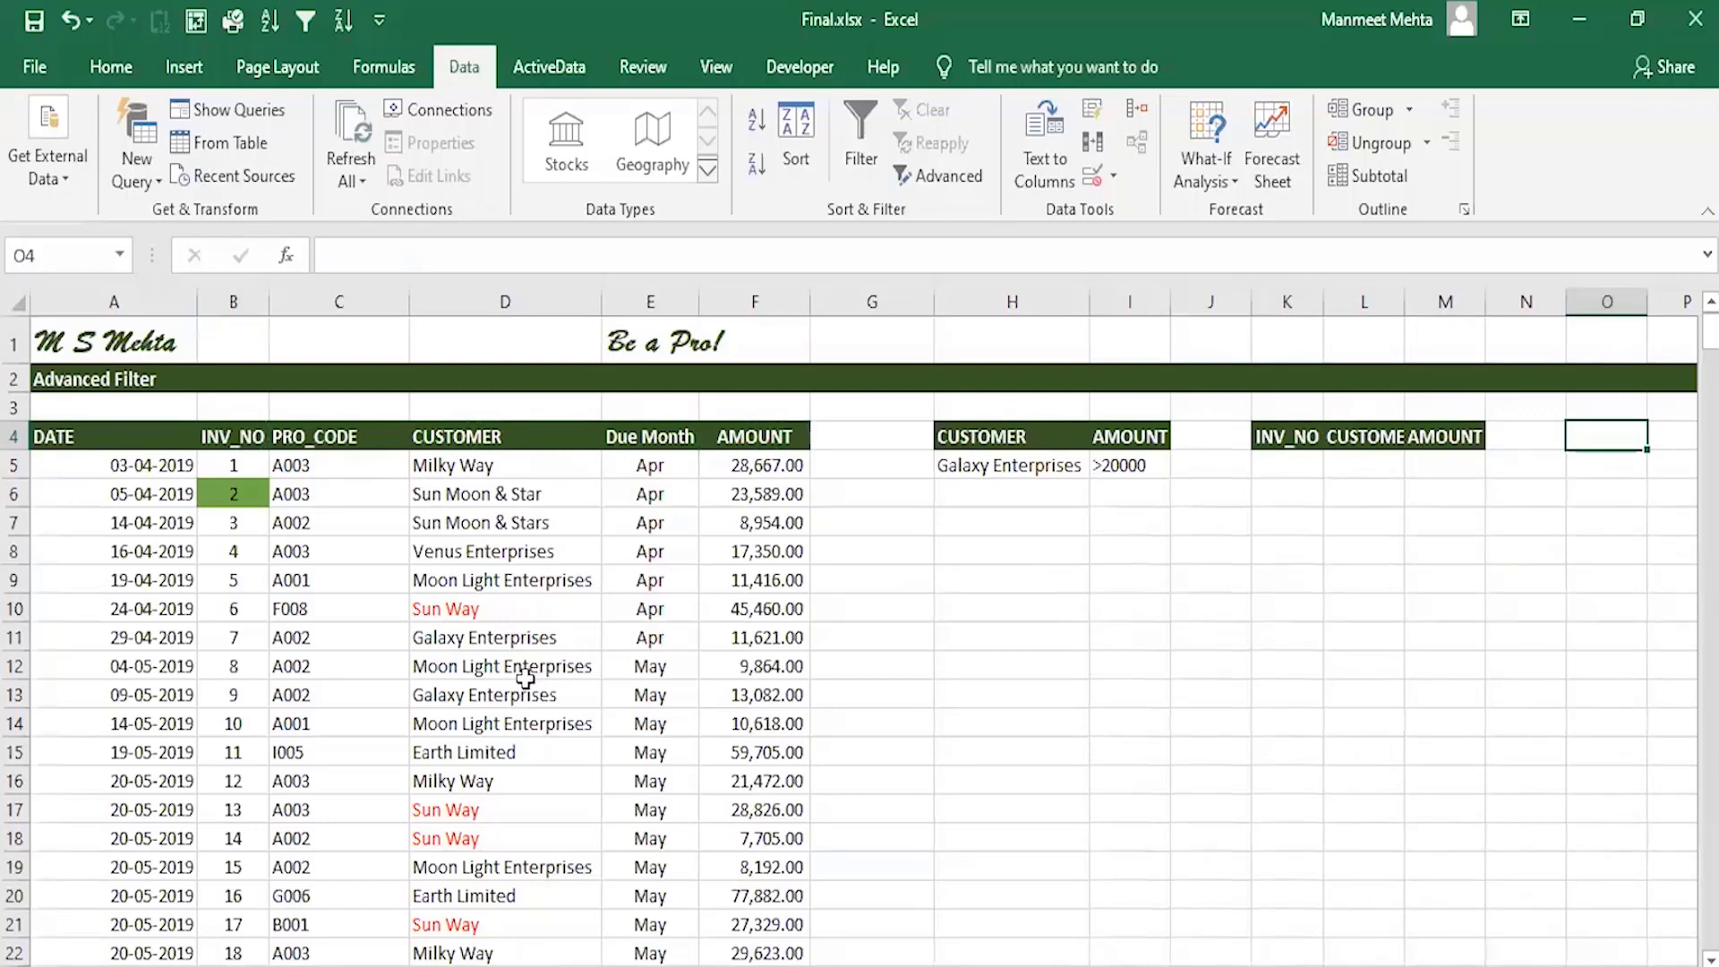
Step: Run an Advanced Filter on A4:F364 with criteria H4:I5, copying the results under the headings in K4:M4
click(949, 176)
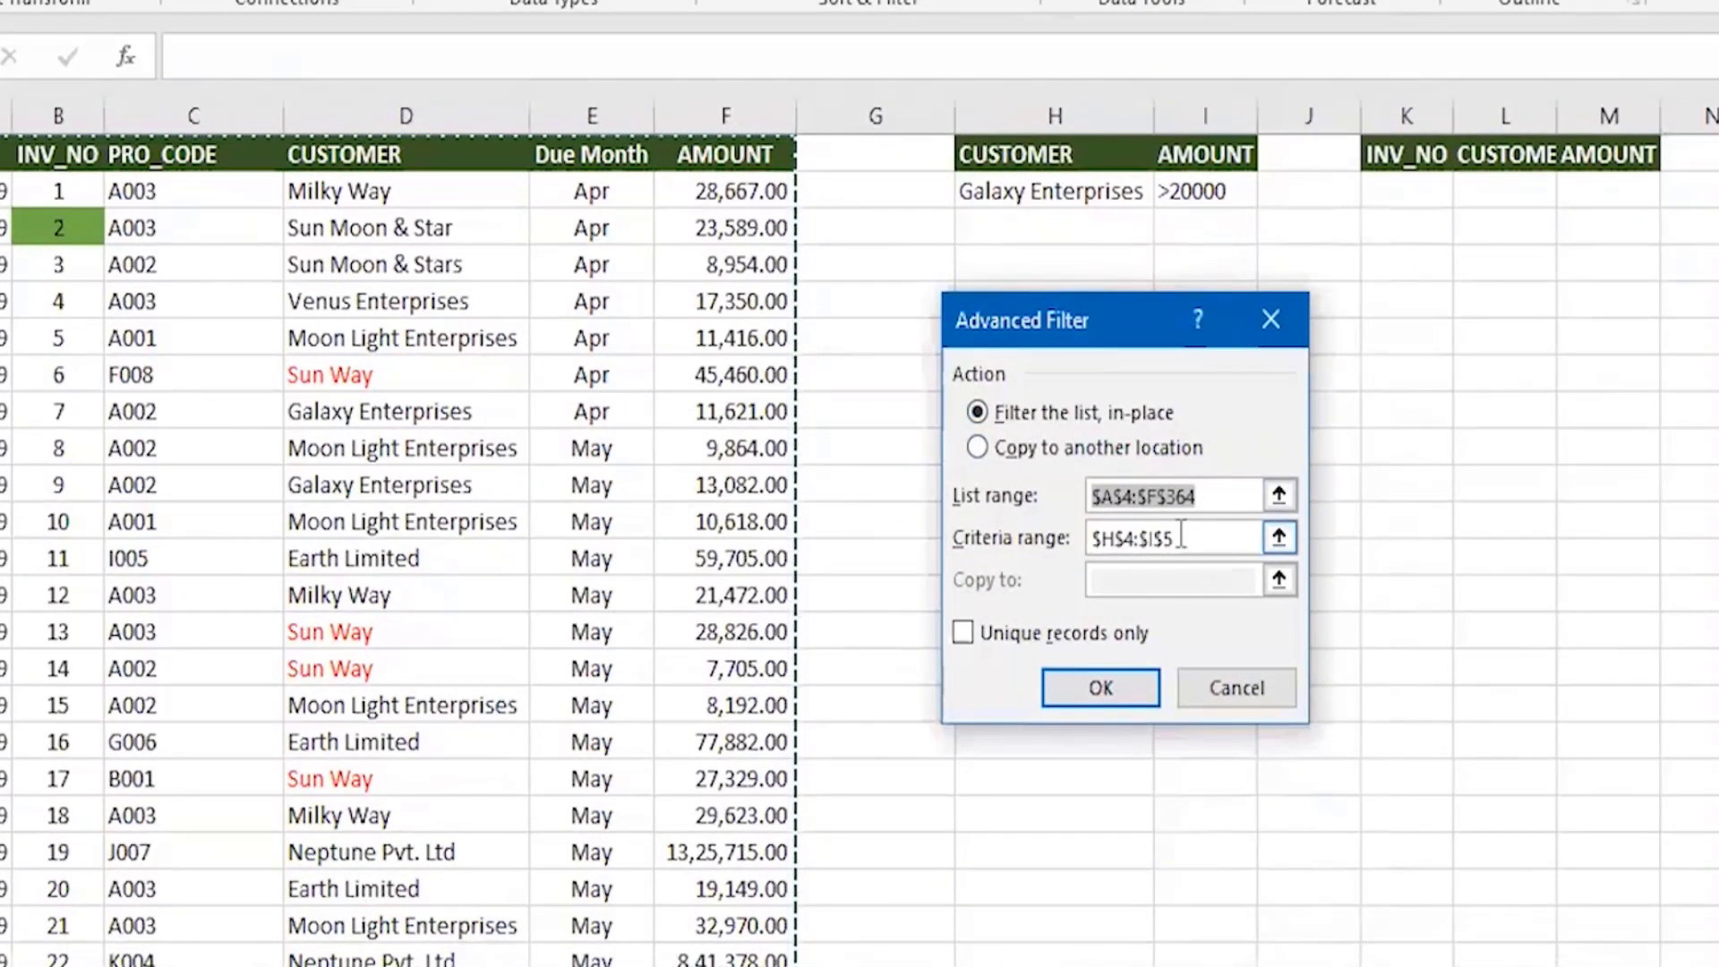
click(1180, 540)
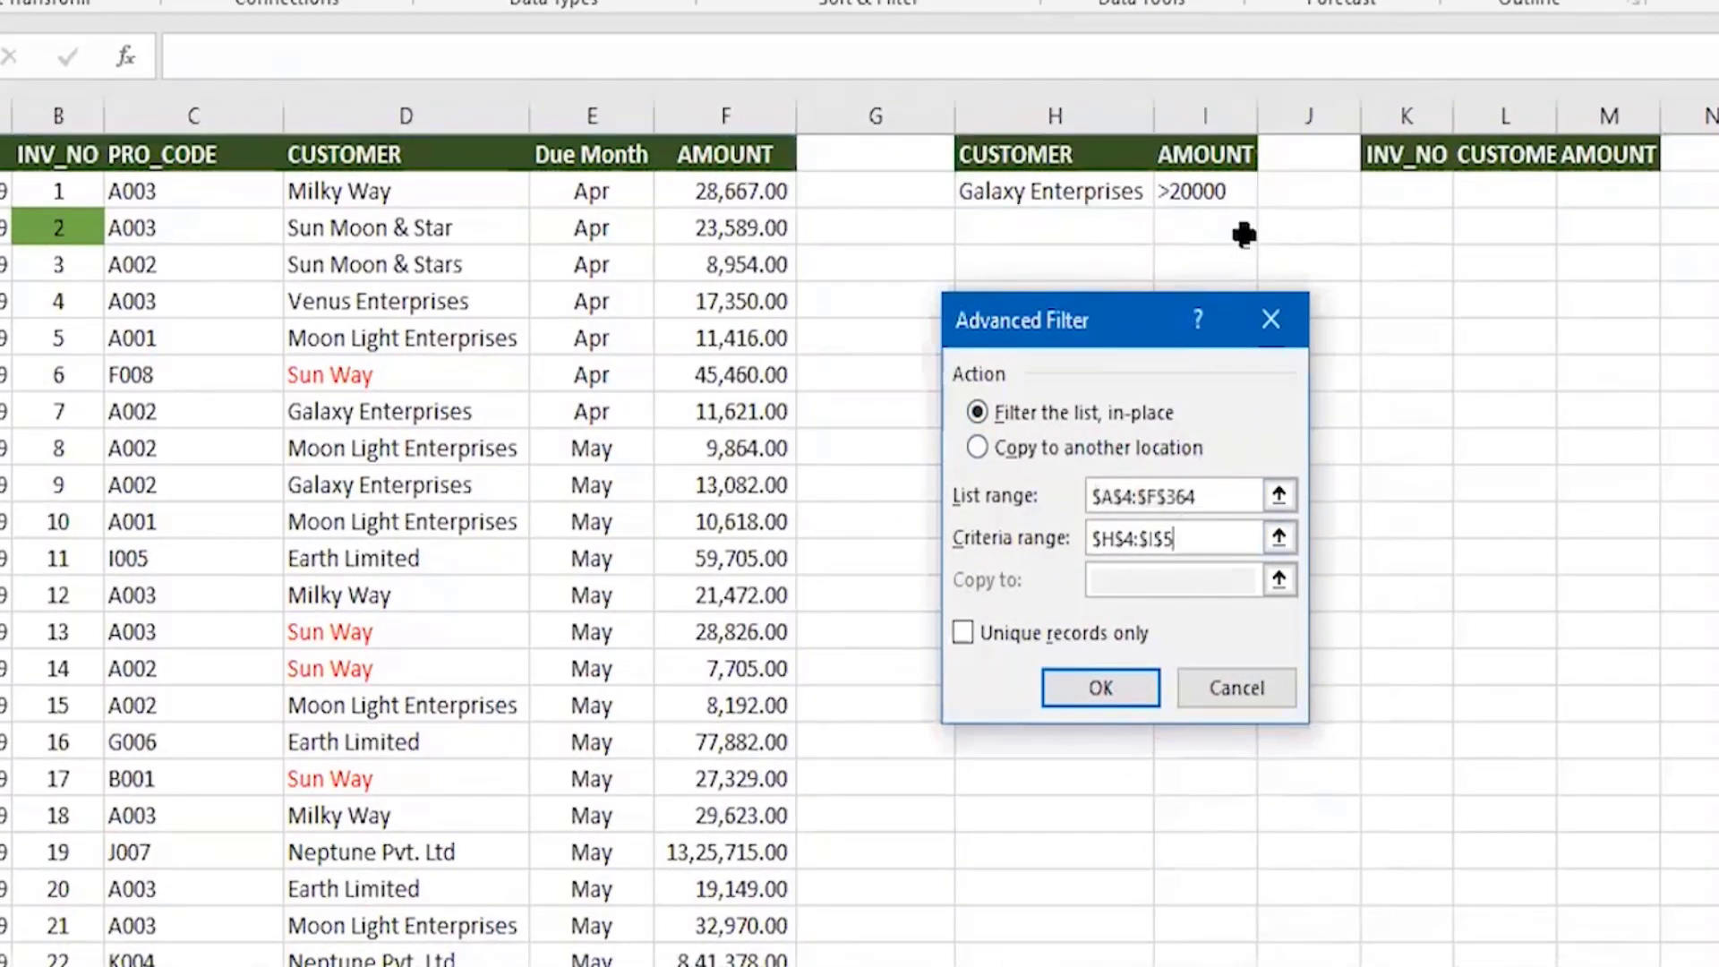
click(976, 447)
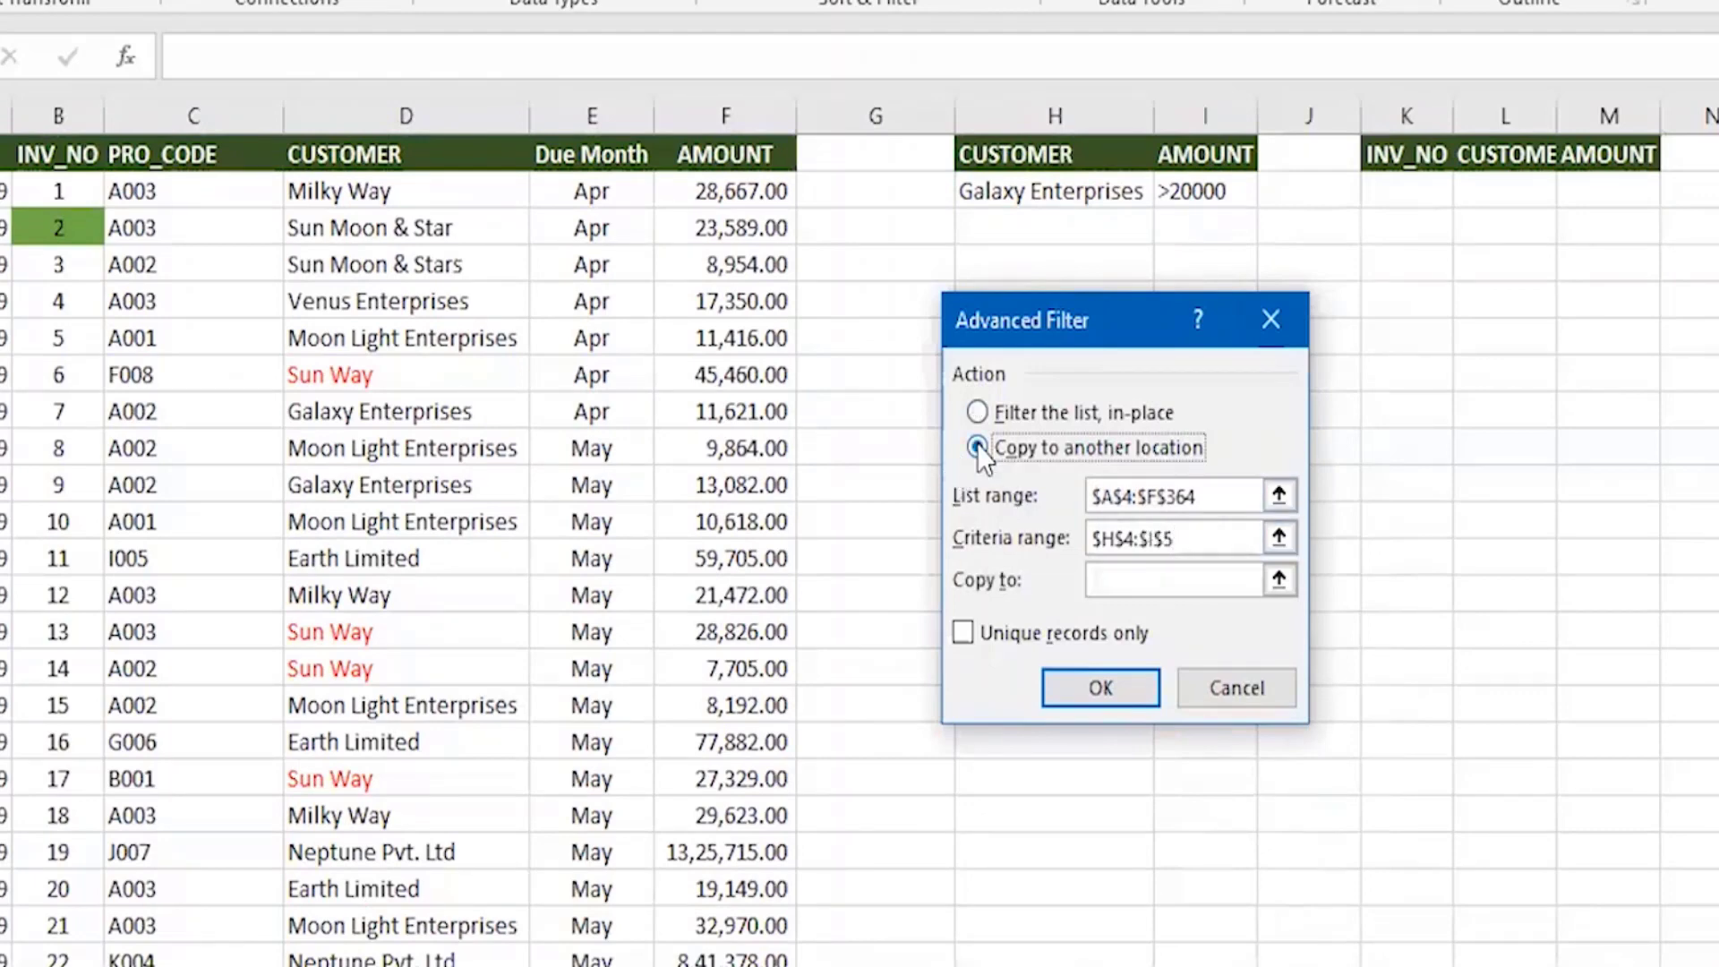
click(1110, 588)
drag(1421, 159, 1608, 158)
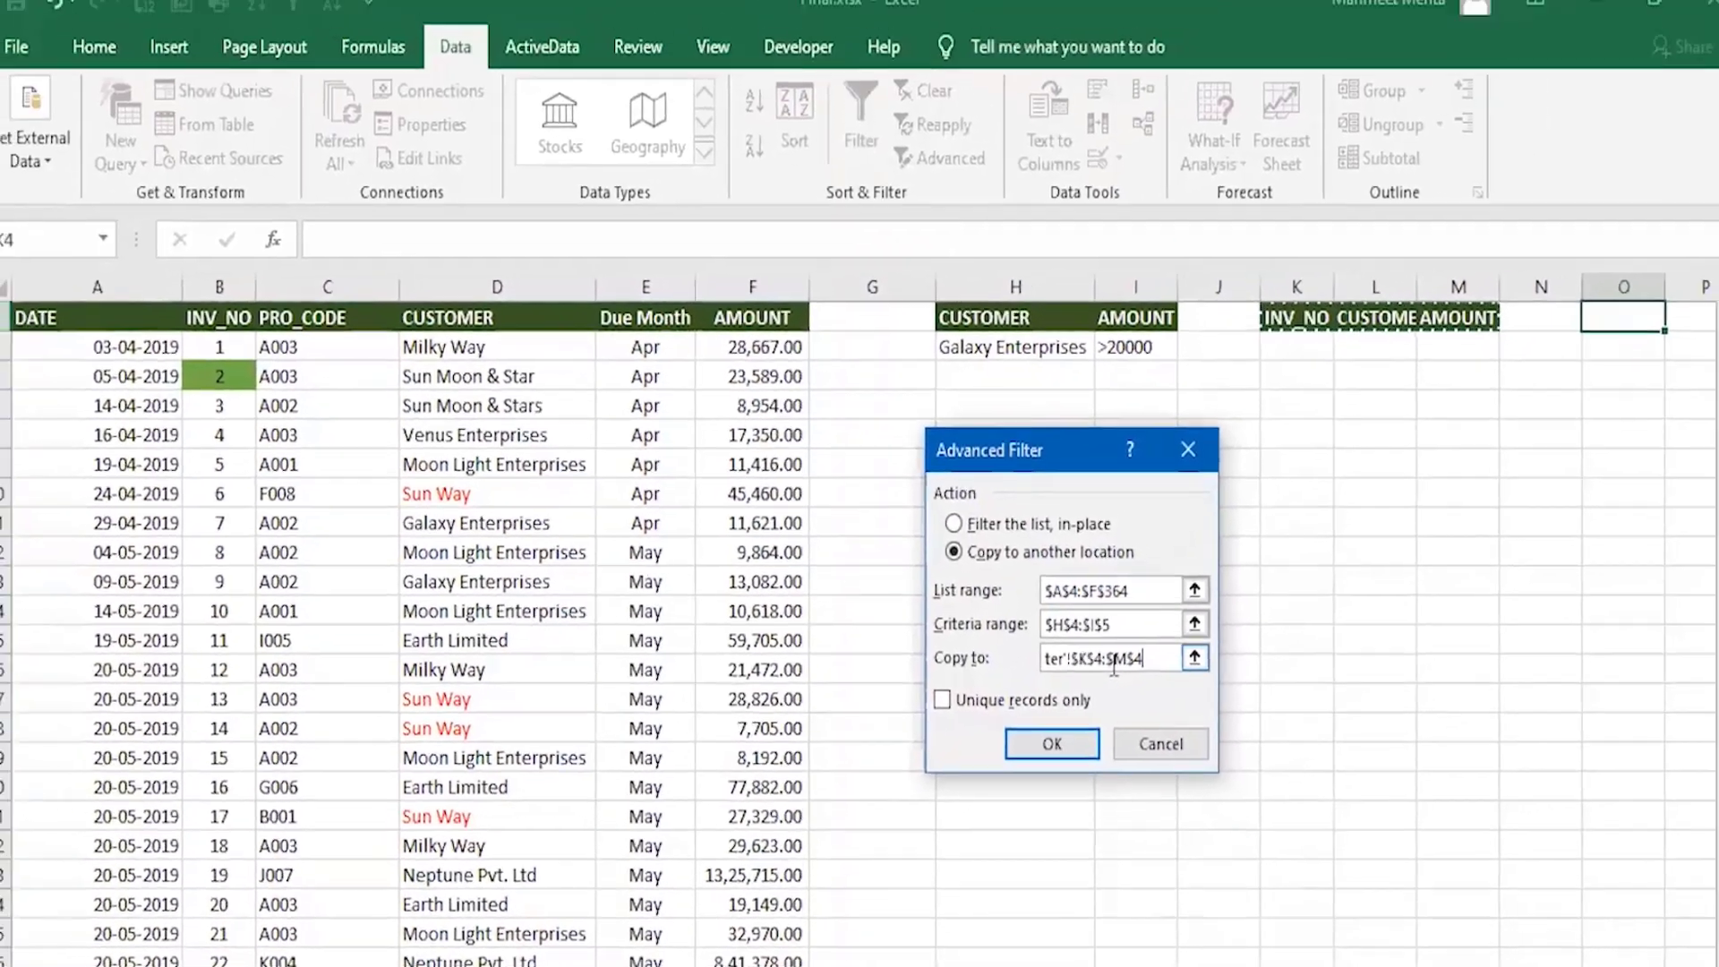
click(1067, 745)
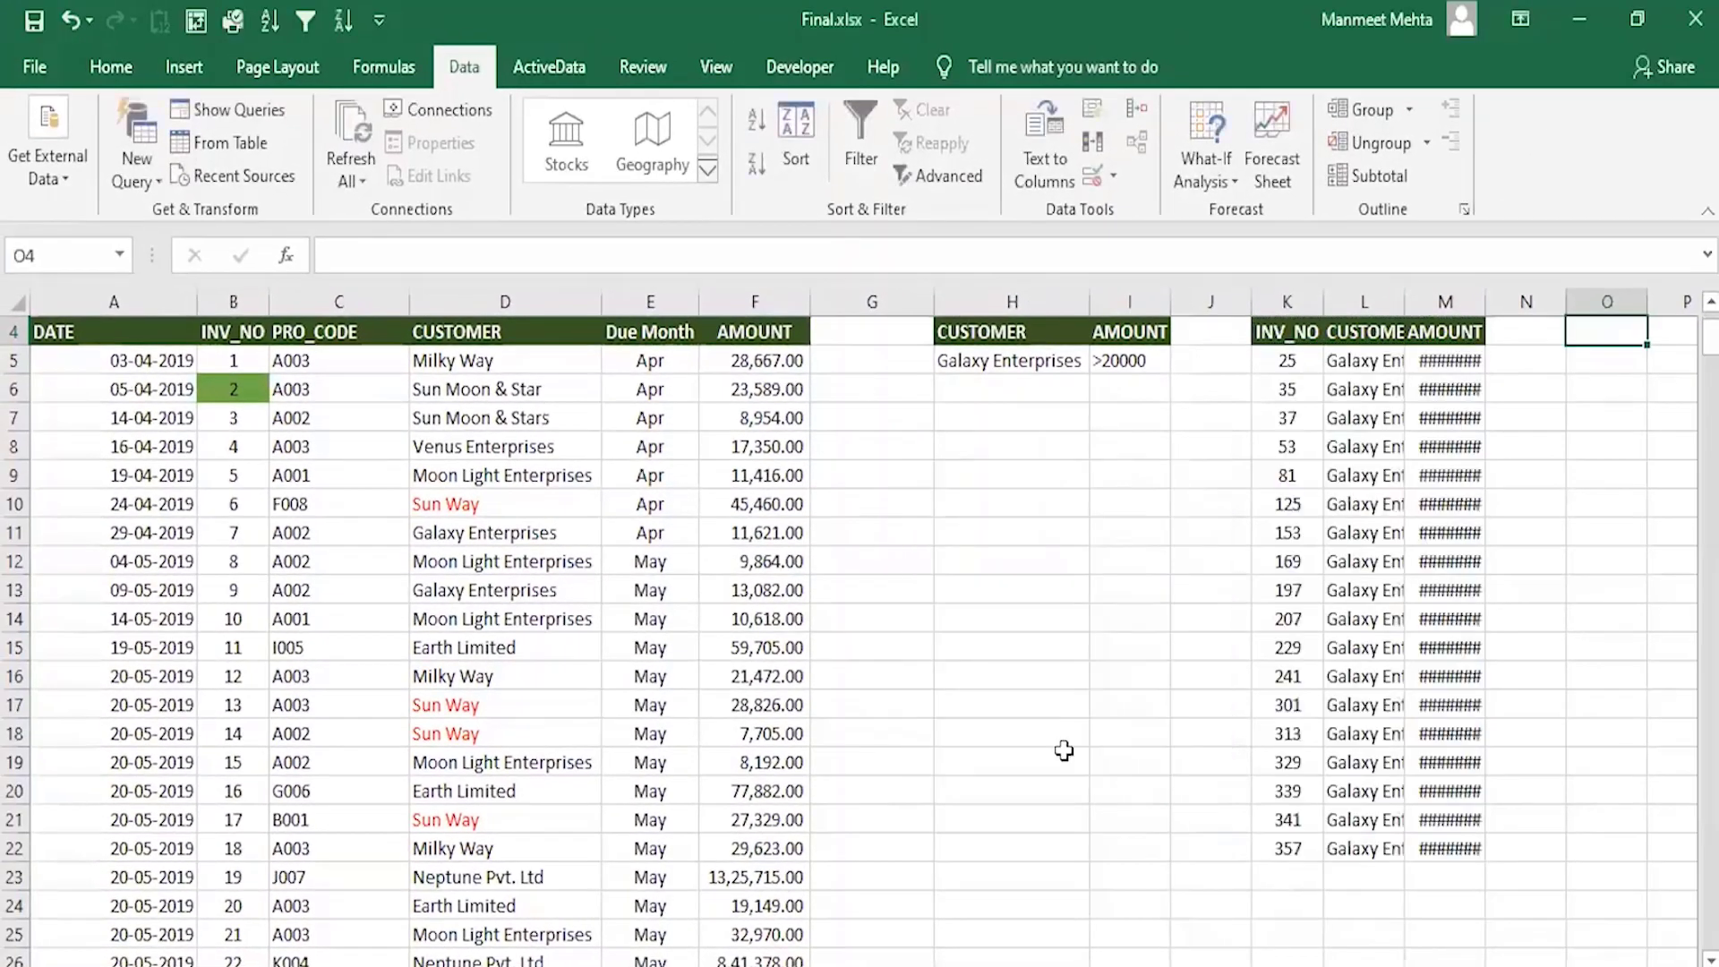